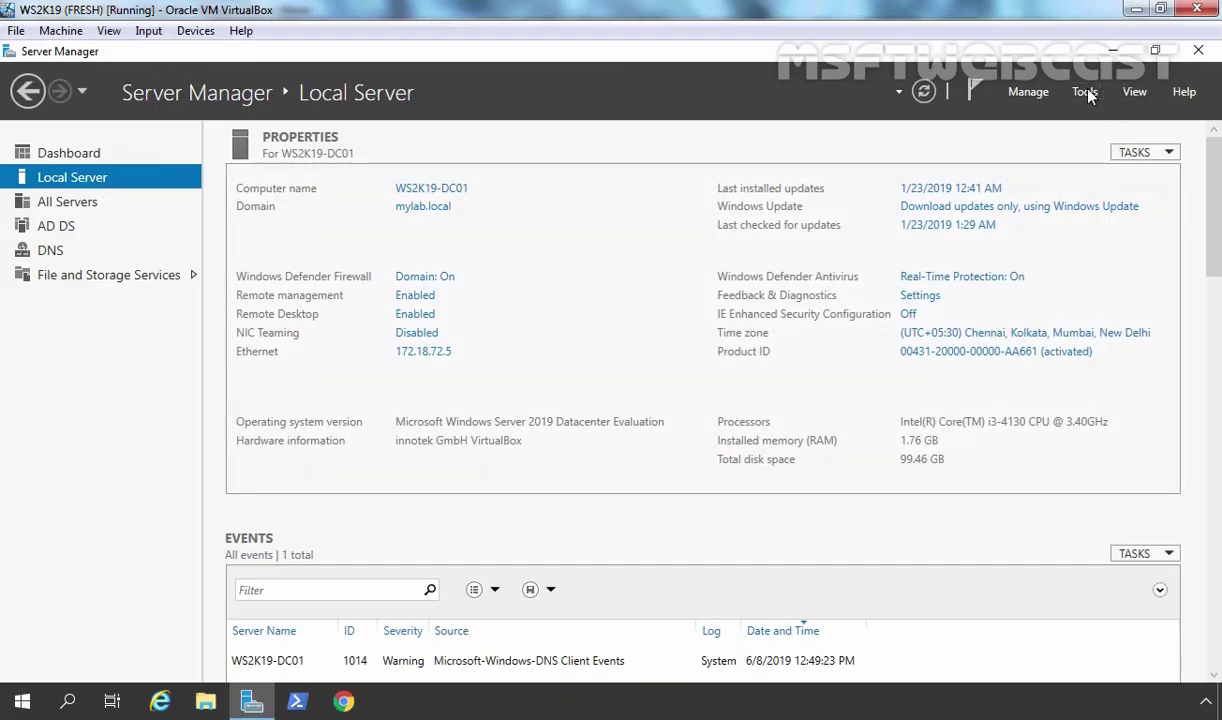
Launch Sites and Services and expand BANGALORE-BO, DELHI-BO and MUMBAI-HO with their Servers folders.
{"action": "left_click", "coordinate": [970, 188]}
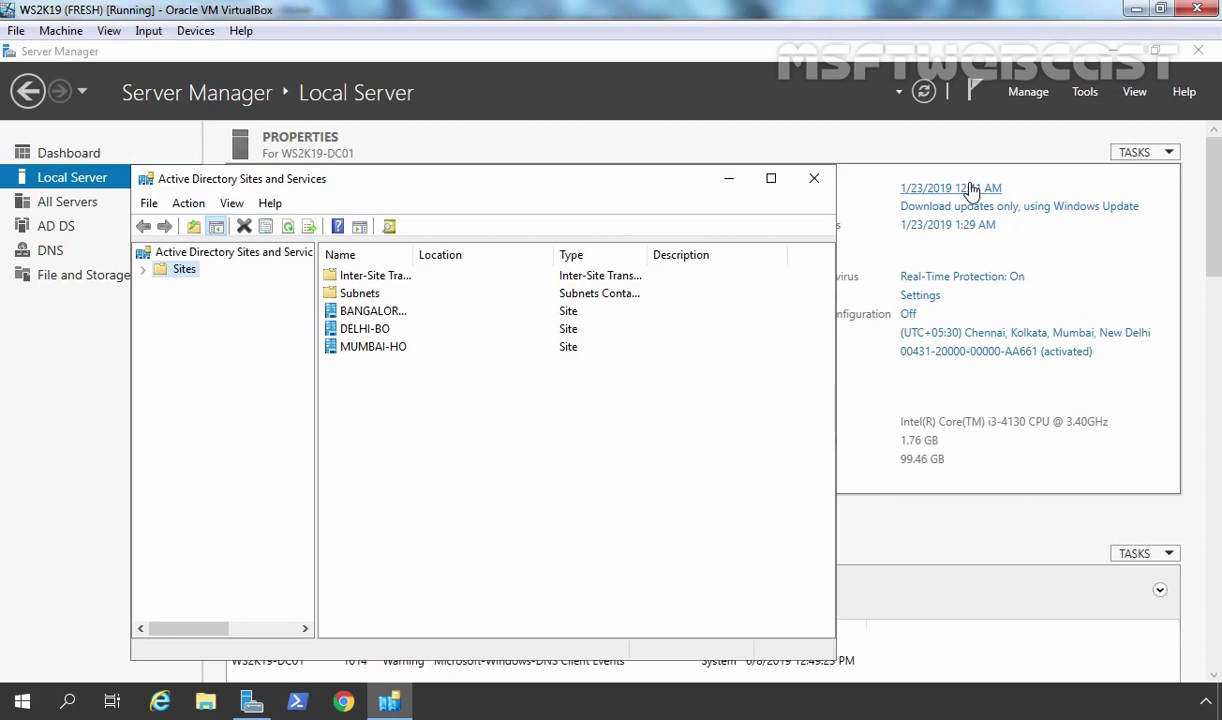
{"action": "key", "text": "Right"}
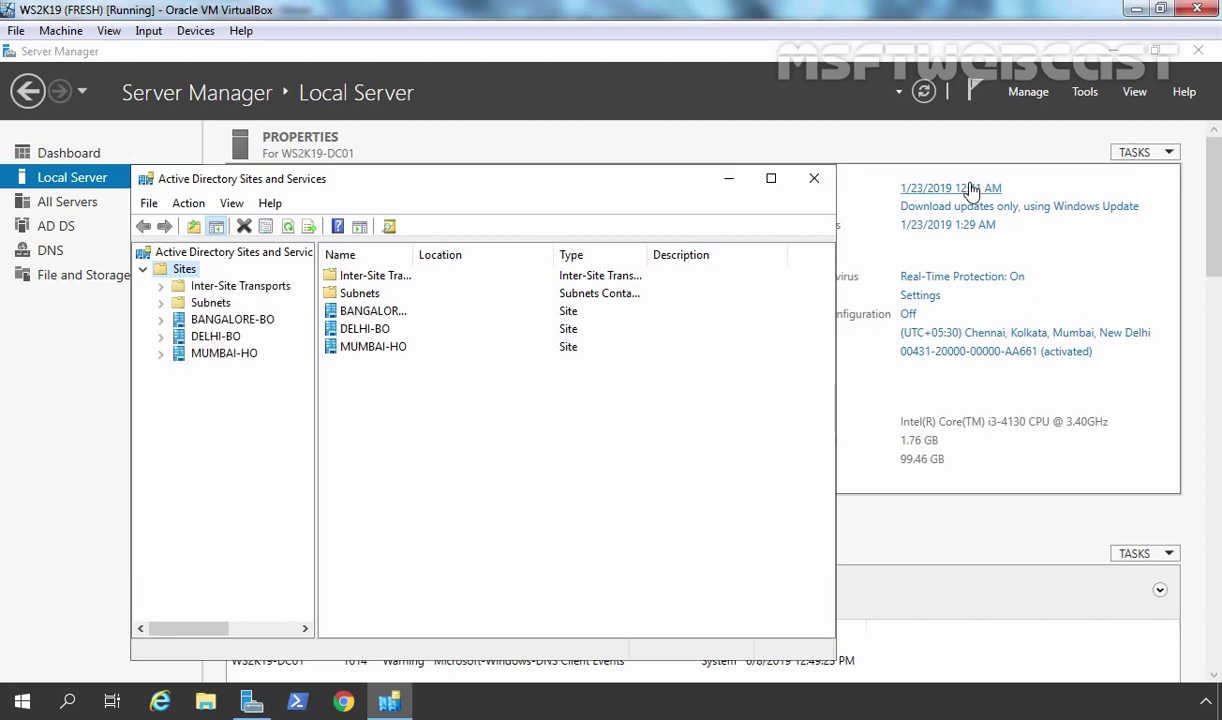
{"action": "key", "text": "Down"}
{"action": "key", "text": "Down"}
{"action": "key", "text": "Down"}
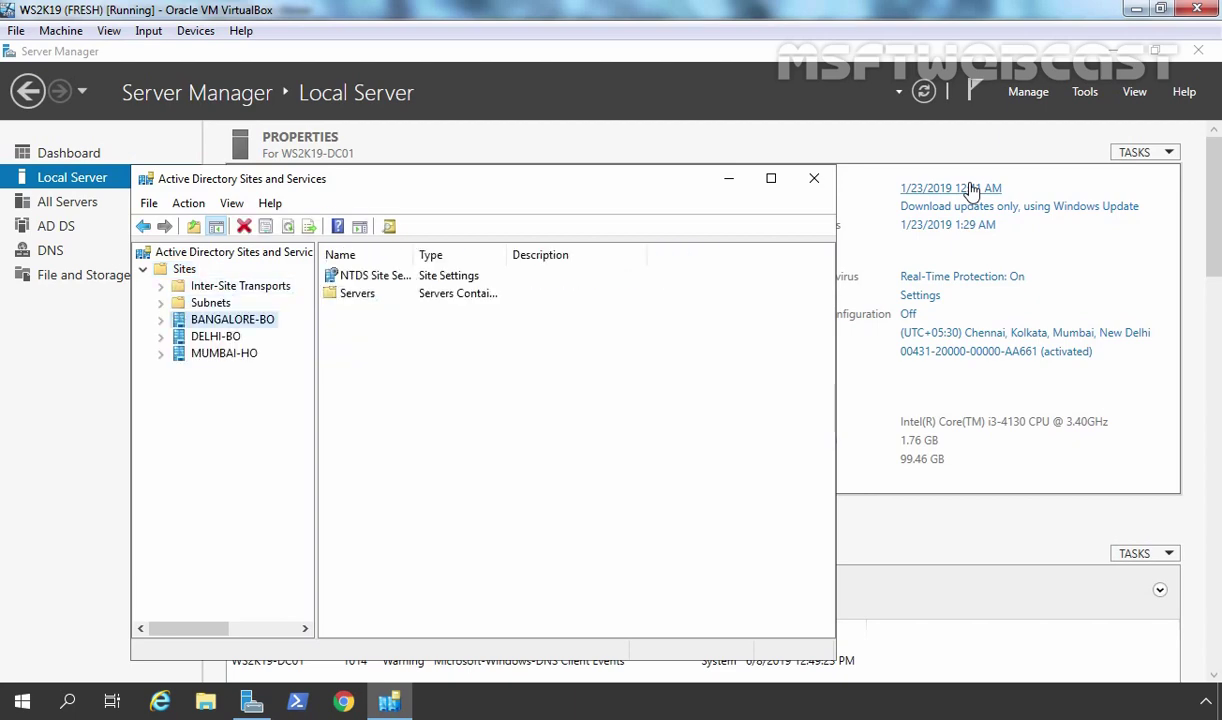
{"action": "key", "text": "Right"}
{"action": "key", "text": "Down"}
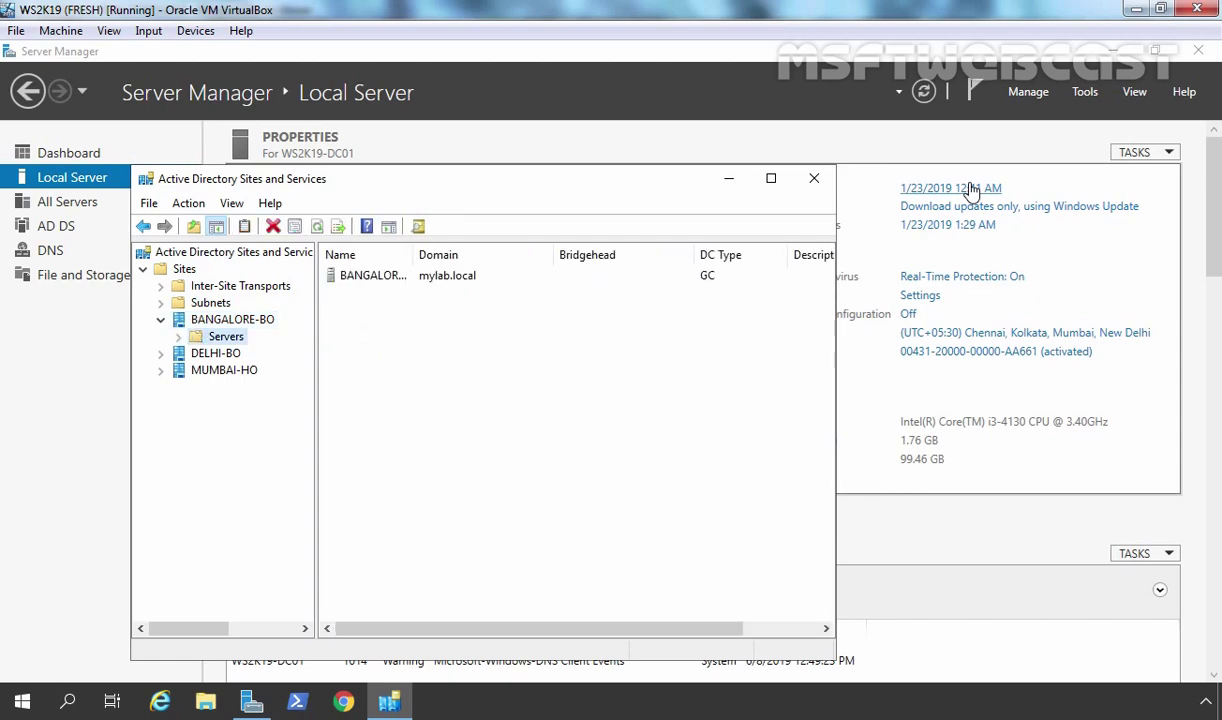
{"action": "key", "text": "Down"}
{"action": "key", "text": "Right"}
{"action": "key", "text": "Right"}
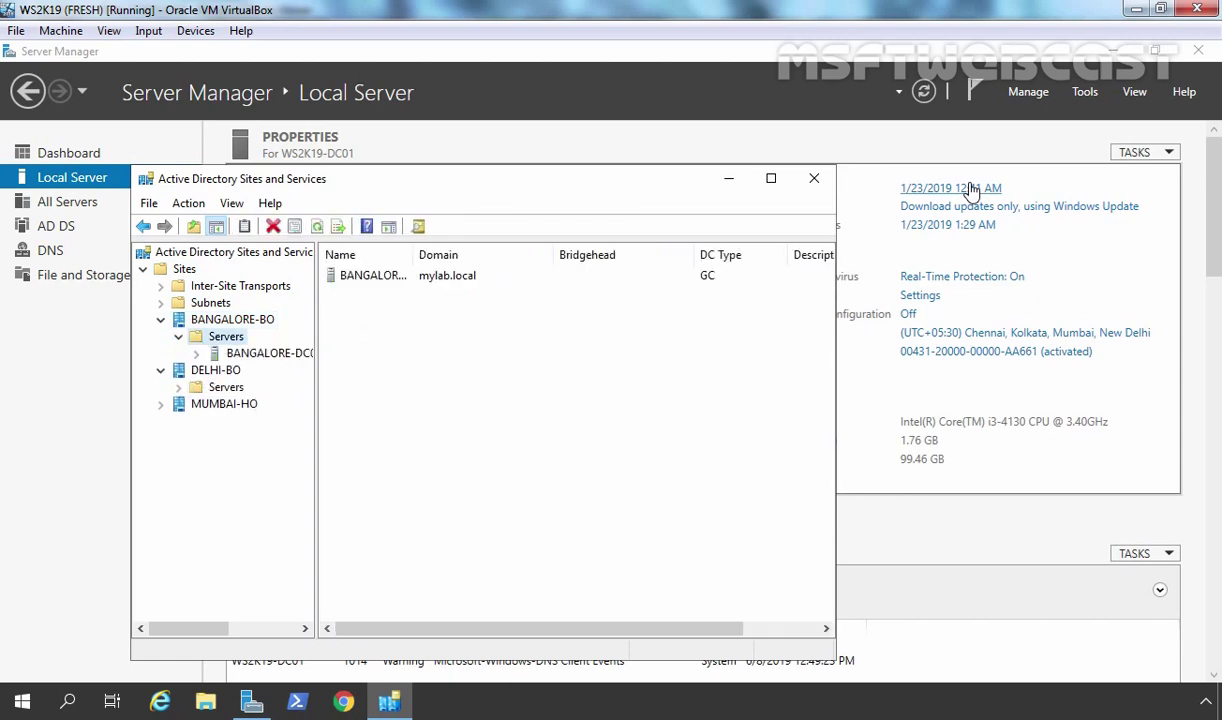
{"action": "key", "text": "Down"}
{"action": "key", "text": "Down"}
{"action": "key", "text": "Down"}
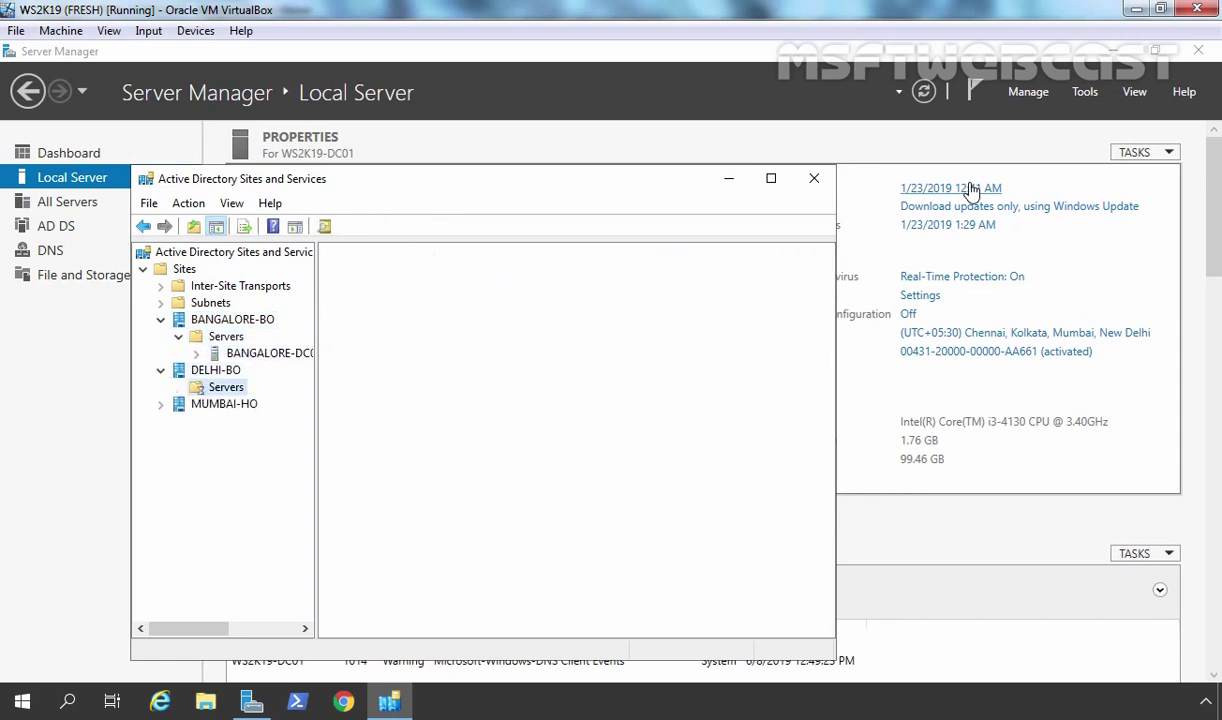
{"action": "key", "text": "Right"}
{"action": "key", "text": "Down"}
{"action": "key", "text": "Down"}
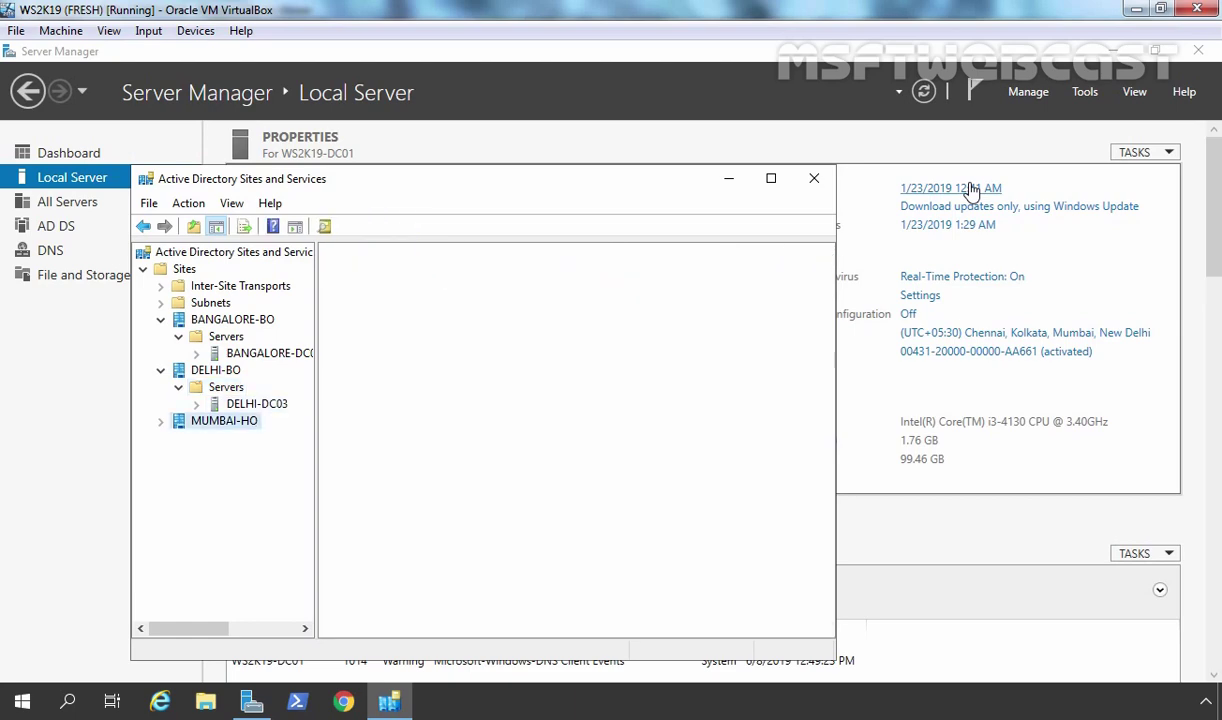
{"action": "key", "text": "Right"}
{"action": "key", "text": "Down"}
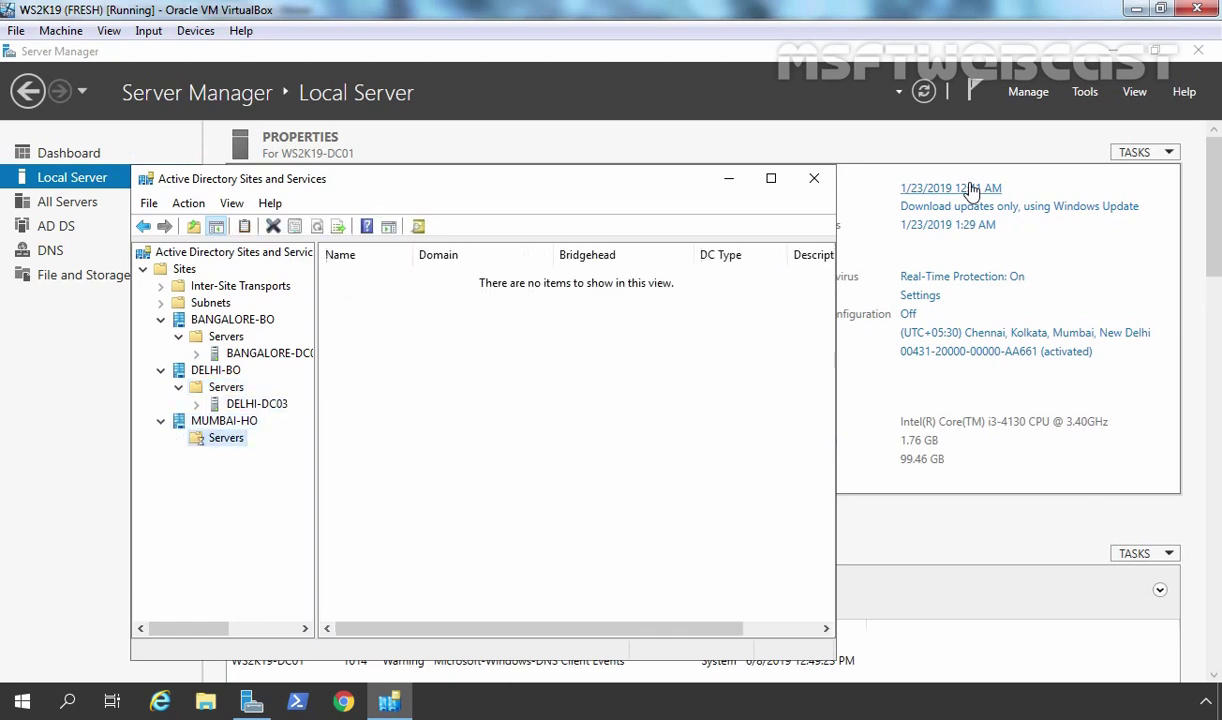
{"action": "key", "text": "Right"}
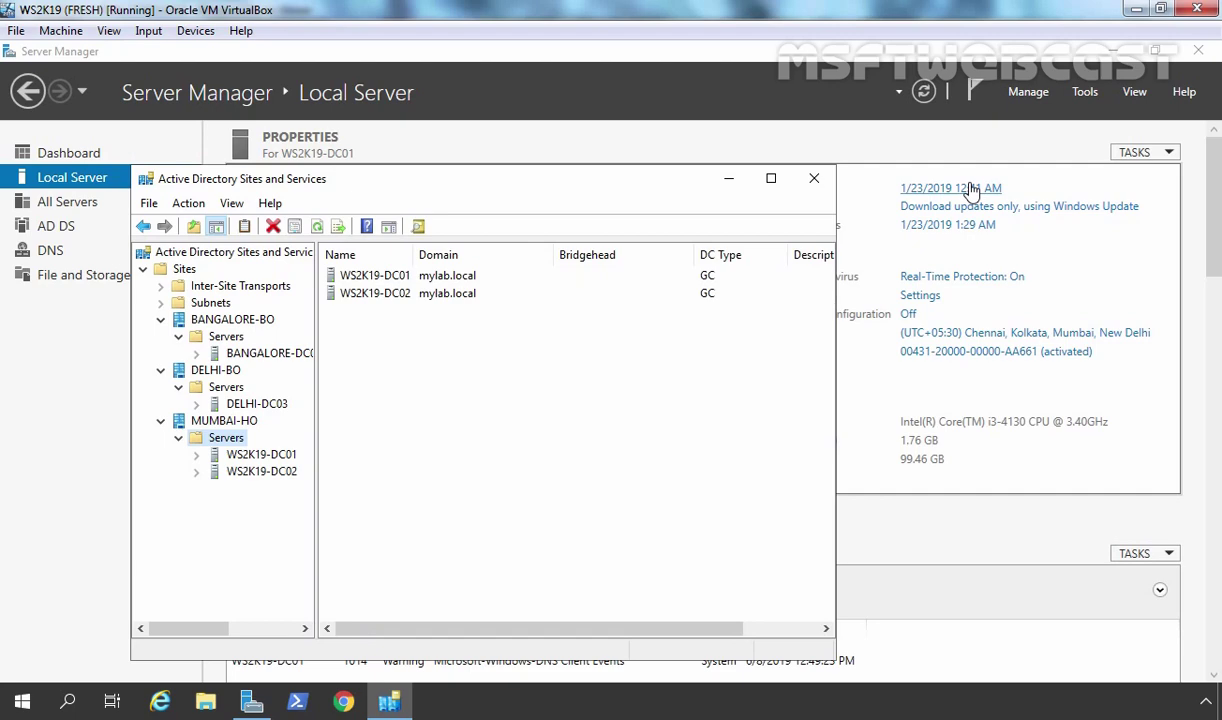
Expand Subnets and Inter-Site Transports, then show the IP transport's DEFAULTIPSITELINK site link.
{"action": "key", "text": "Up"}
{"action": "key", "text": "Up"}
{"action": "key", "text": "Up"}
{"action": "key", "text": "Up"}
{"action": "key", "text": "Up"}
{"action": "key", "text": "Up"}
{"action": "key", "text": "Up"}
{"action": "key", "text": "Up"}
{"action": "key", "text": "Up"}
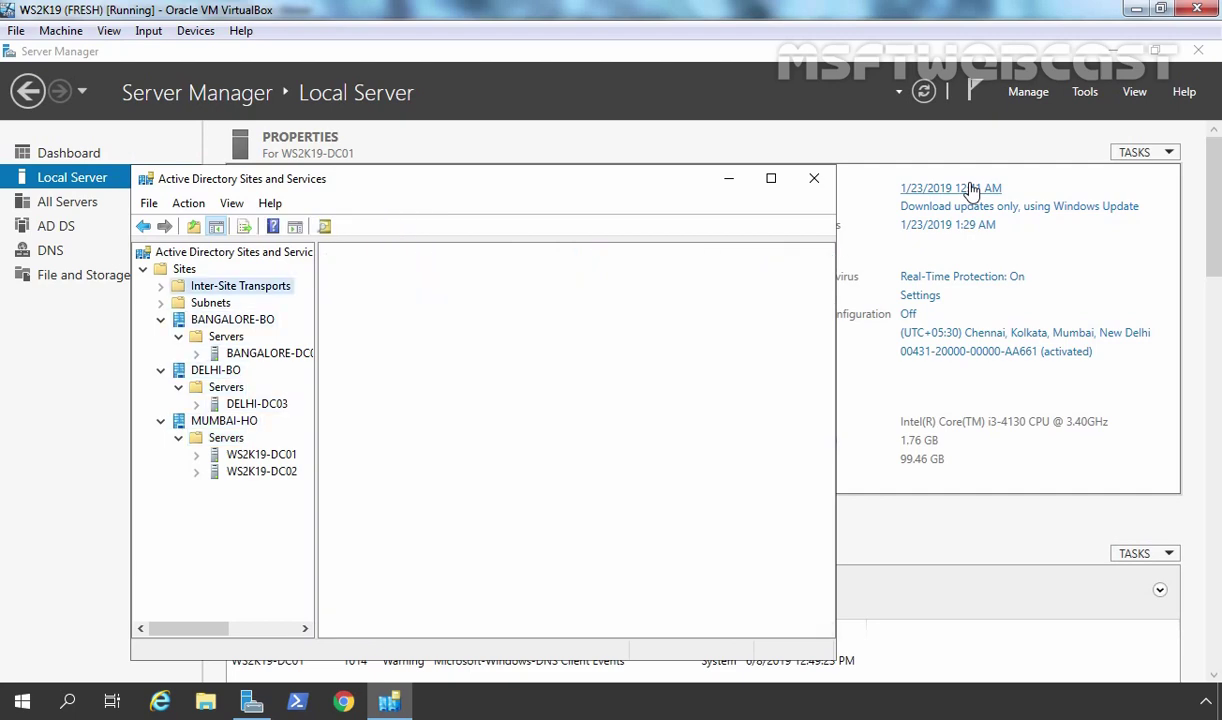
{"action": "key", "text": "Down"}
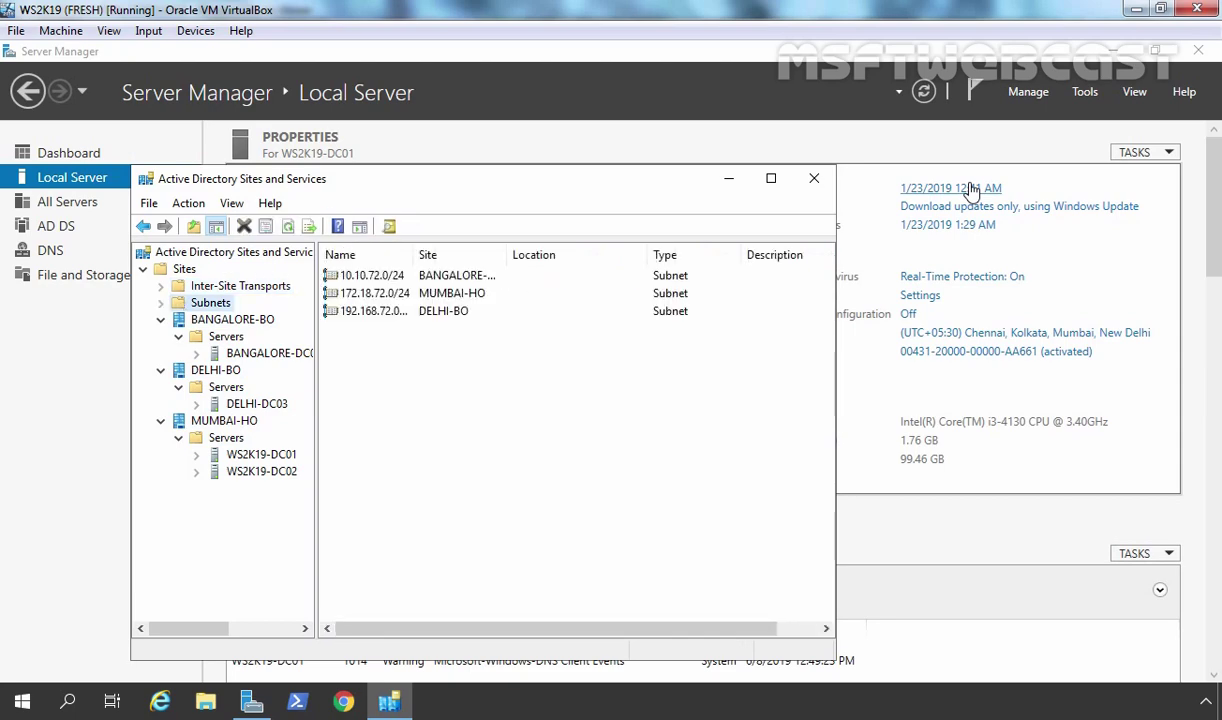
{"action": "key", "text": "Right"}
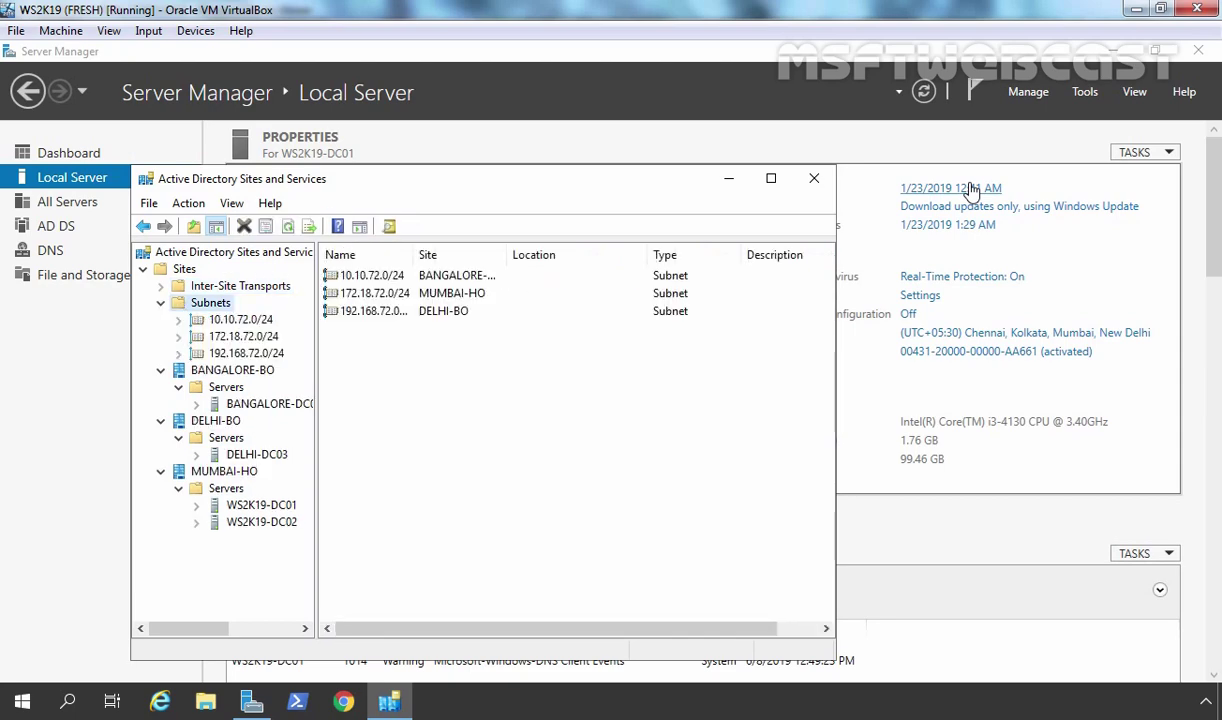
{"action": "key", "text": "Up"}
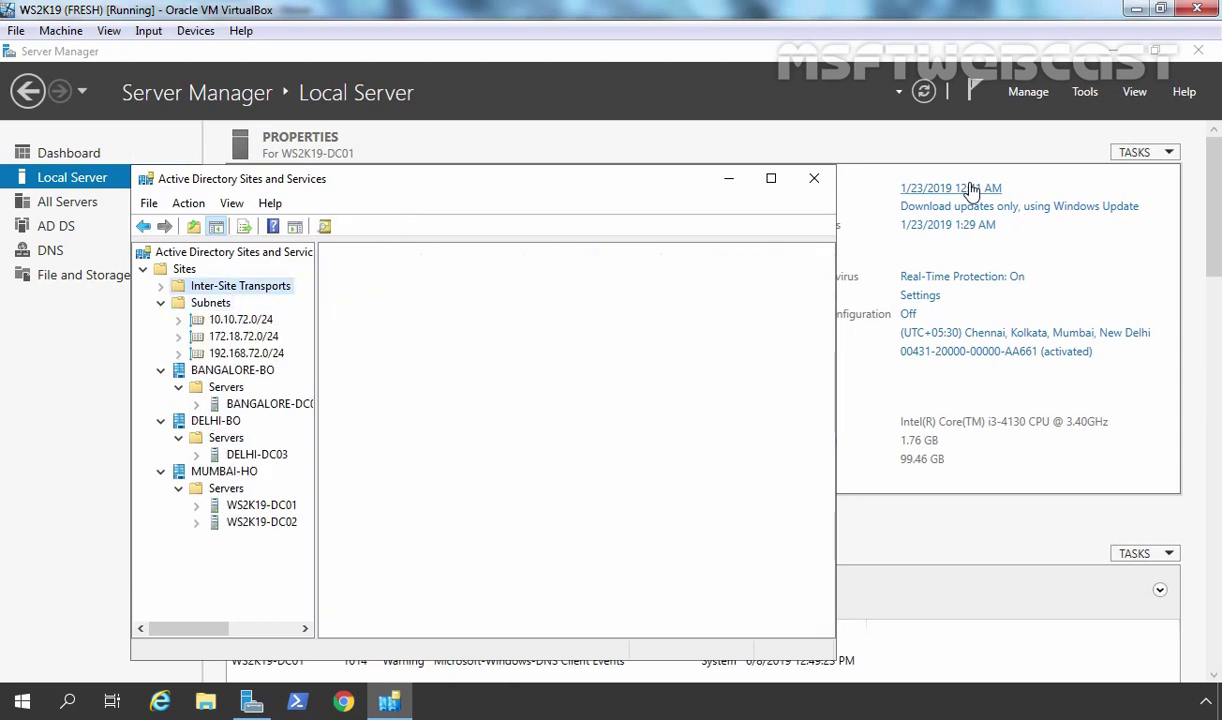
{"action": "key", "text": "Right"}
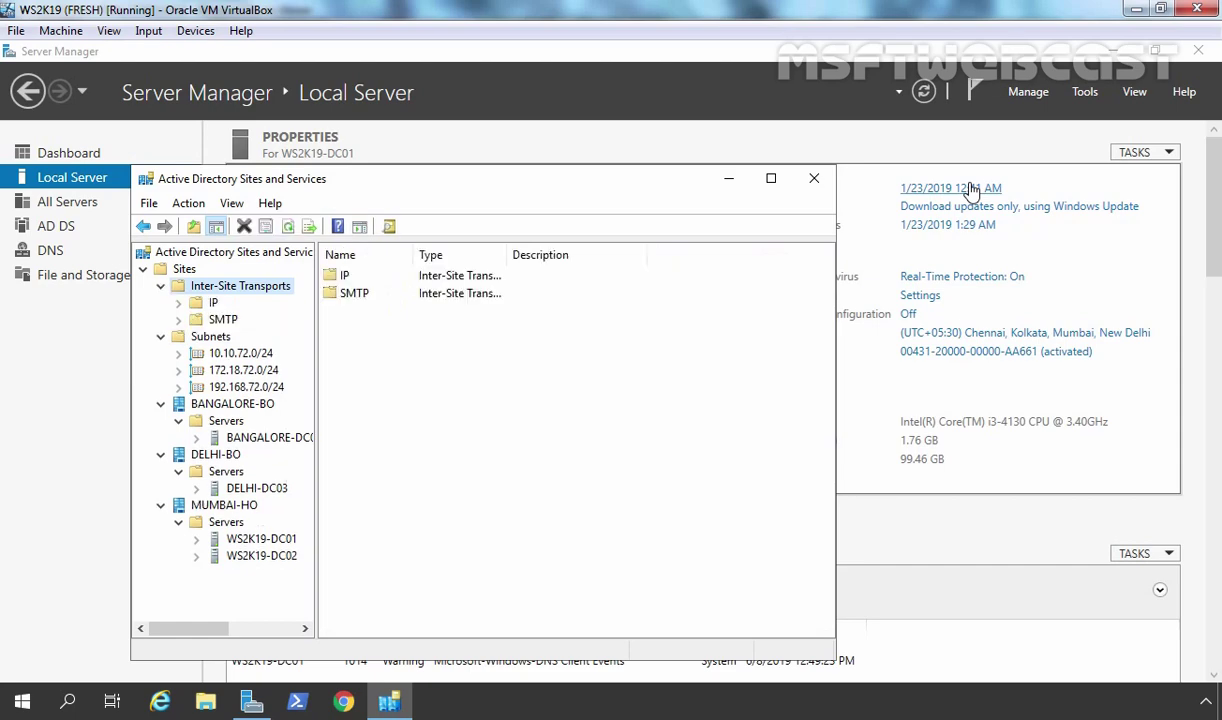
{"action": "key", "text": "Down"}
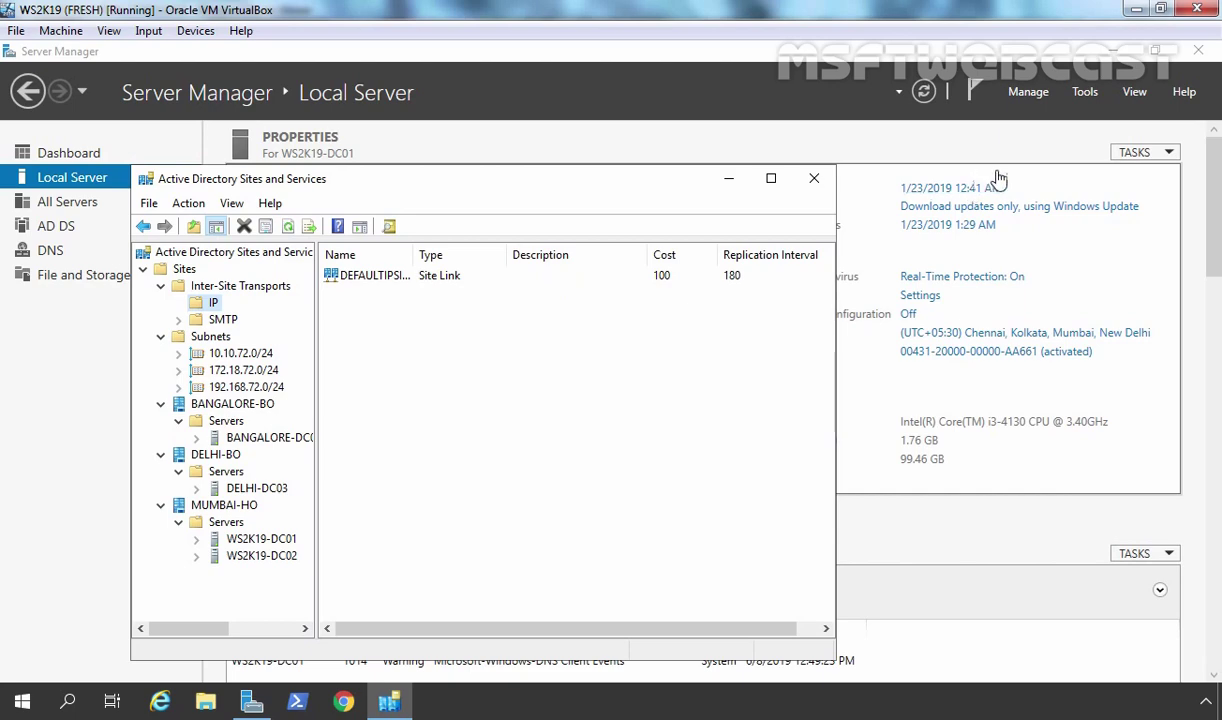
Maximize the console, review DEFAULTIPSITELINK's properties unchanged, then rename it to MUMBAI-TO-DELHI.
{"action": "left_click", "coordinate": [772, 180]}
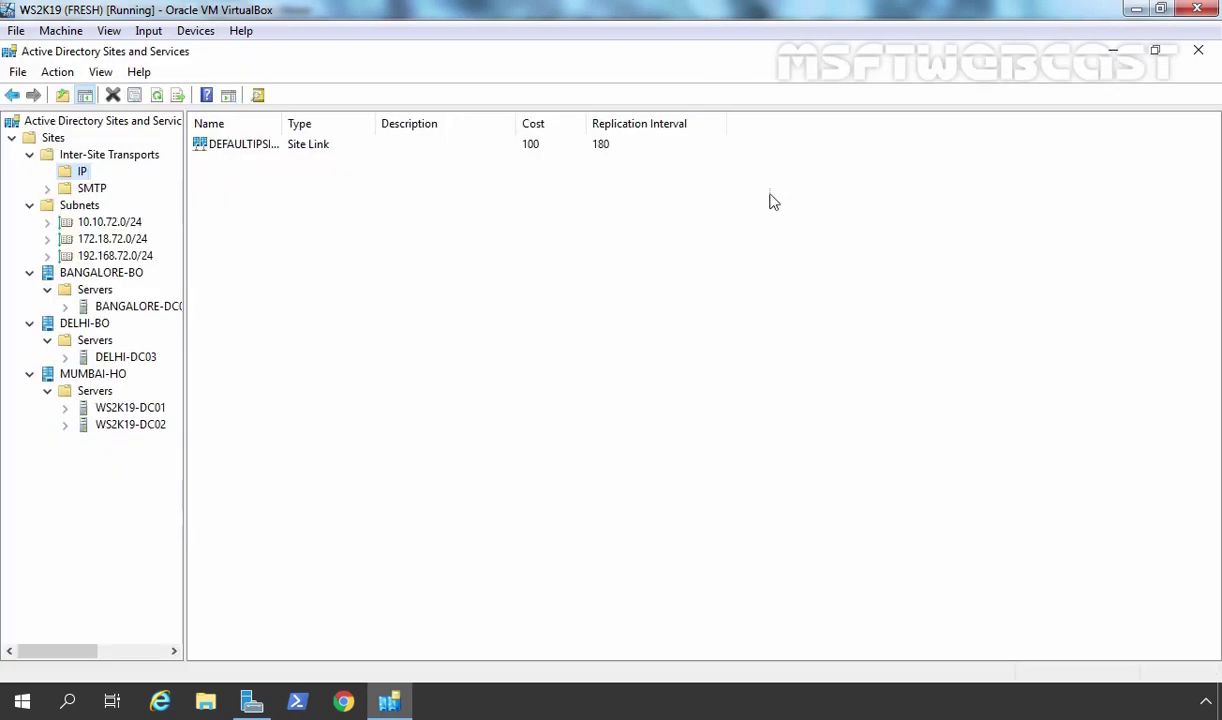
{"action": "double_click", "coordinate": [283, 123]}
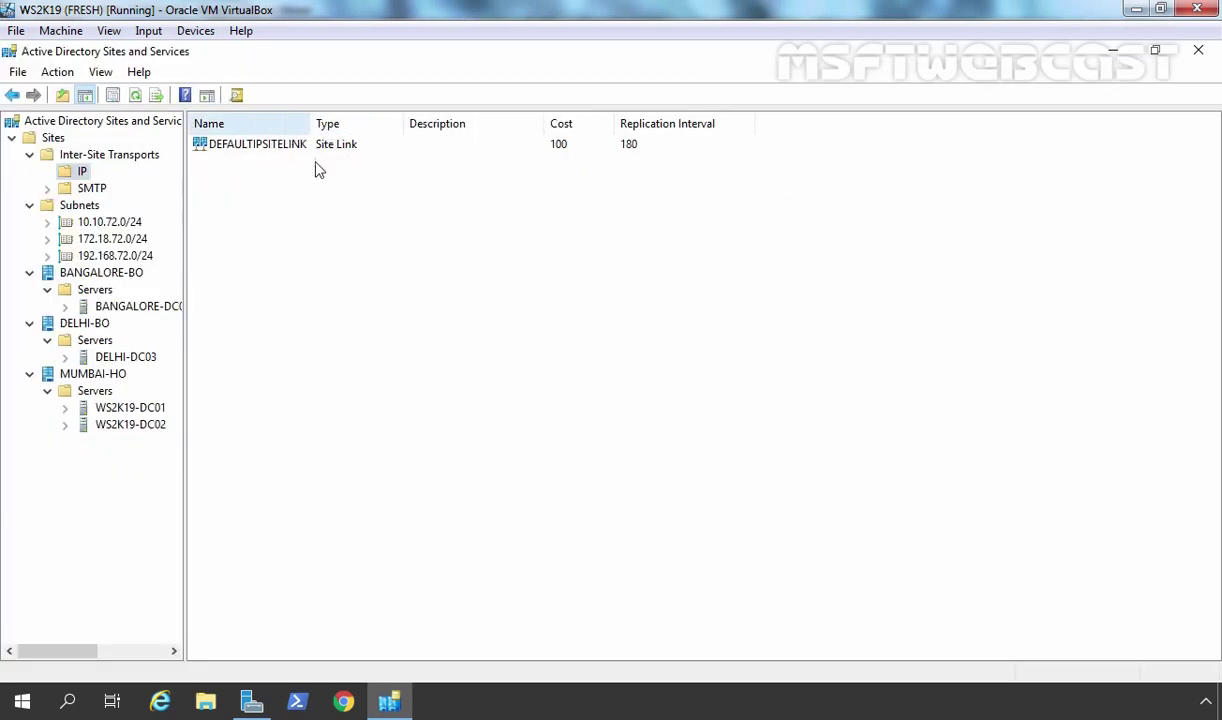
{"action": "left_click", "coordinate": [246, 148]}
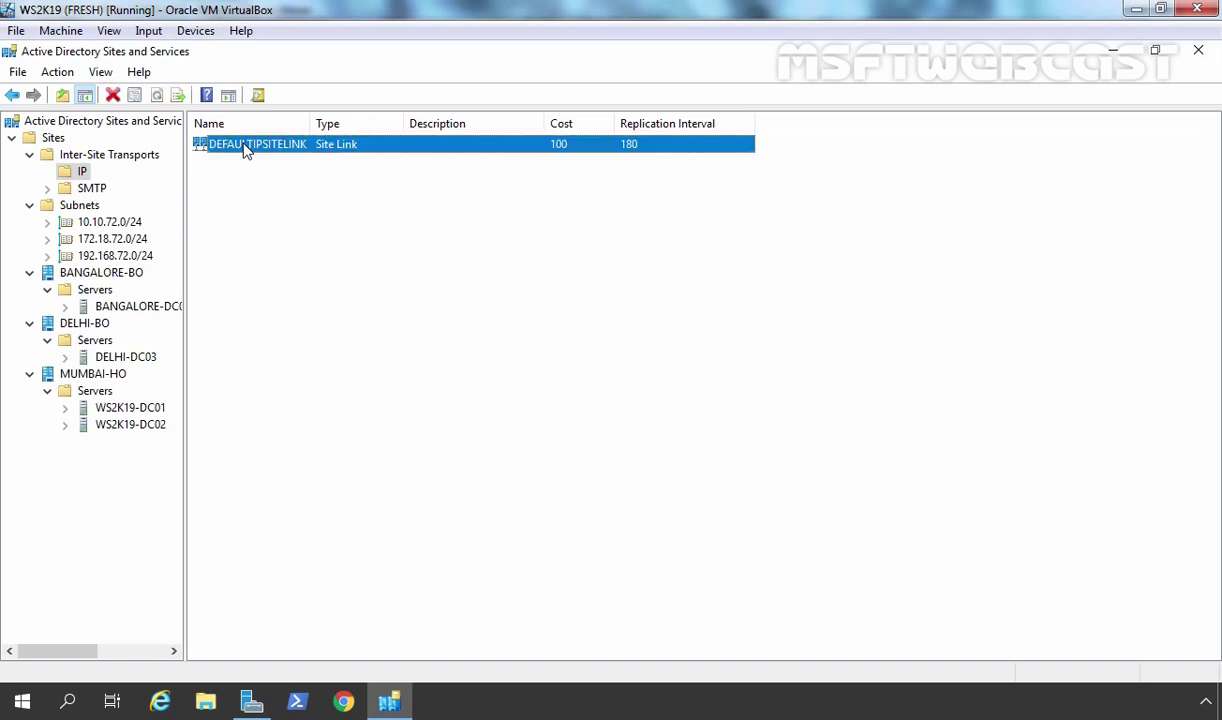
{"action": "double_click", "coordinate": [246, 148]}
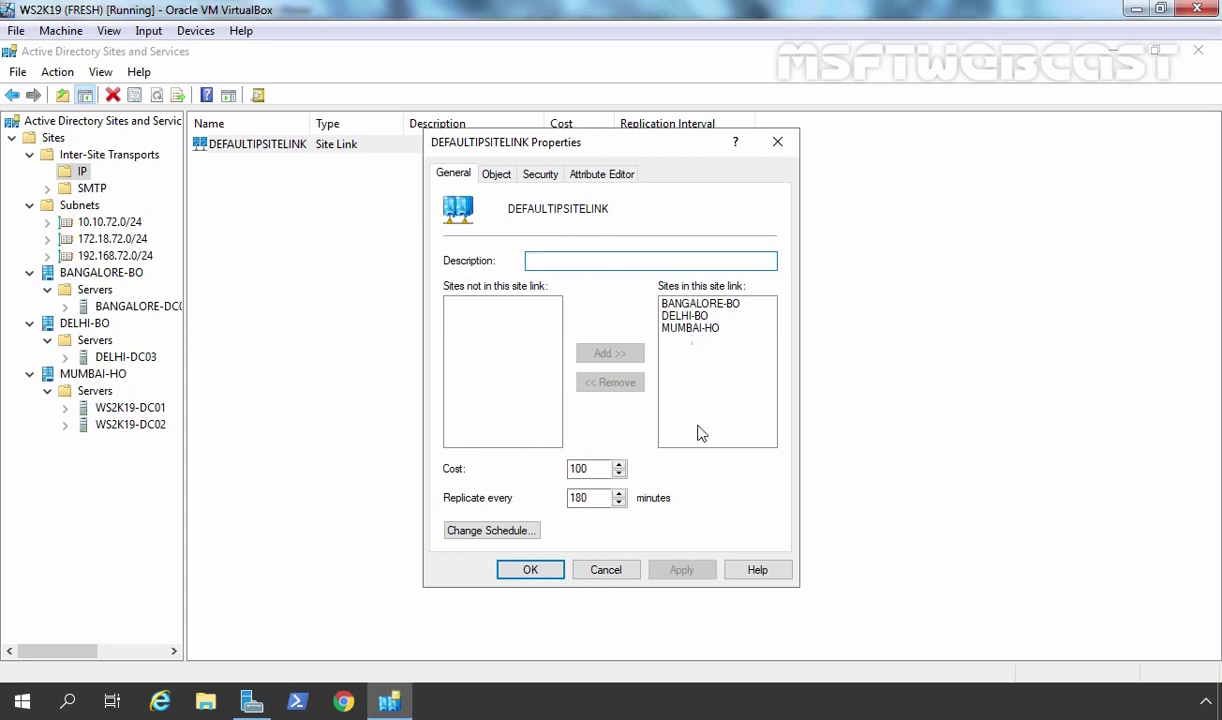
{"action": "left_click", "coordinate": [597, 567]}
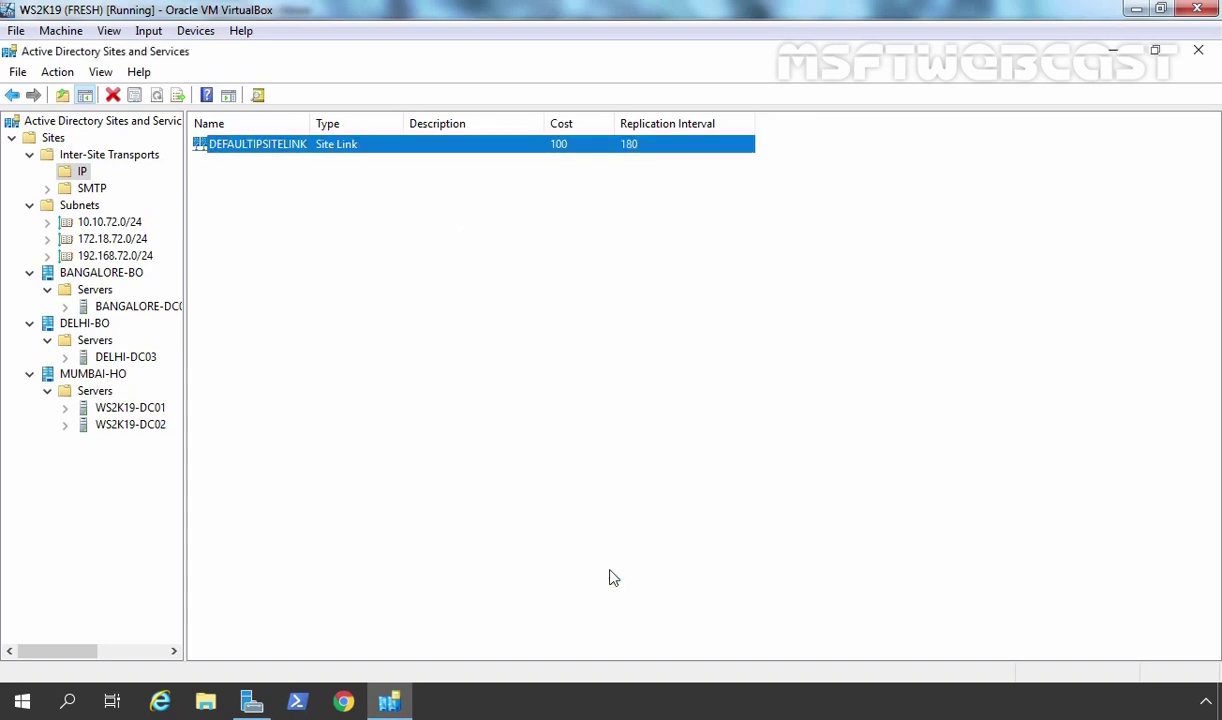
{"action": "key", "text": "F2"}
{"action": "type", "text": "MUMBAI-TO-DELHI"}
{"action": "key", "text": "Return"}
Create IP site link MUMBAI-TO-BANGALORE containing BANGALORE-BO and MUMBAI-HO.
{"action": "right_click", "coordinate": [335, 243]}
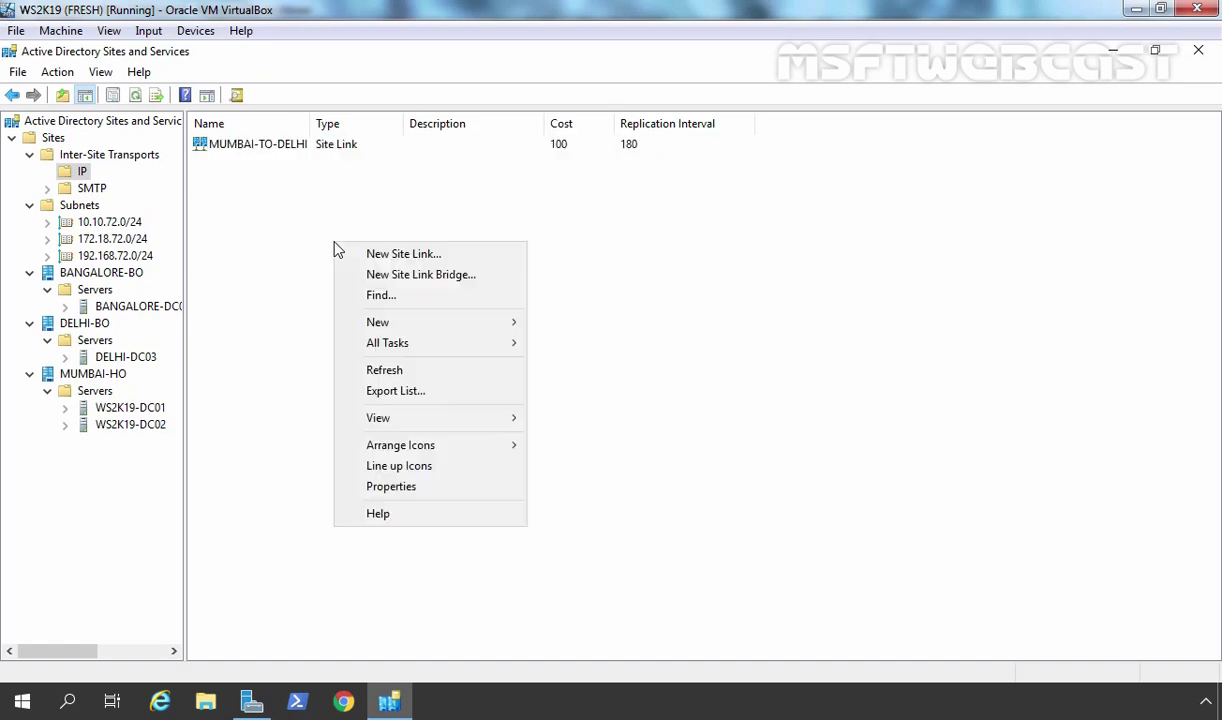
{"action": "left_click", "coordinate": [411, 256]}
{"action": "type", "text": "MUMBAI-TO-BANGALORE"}
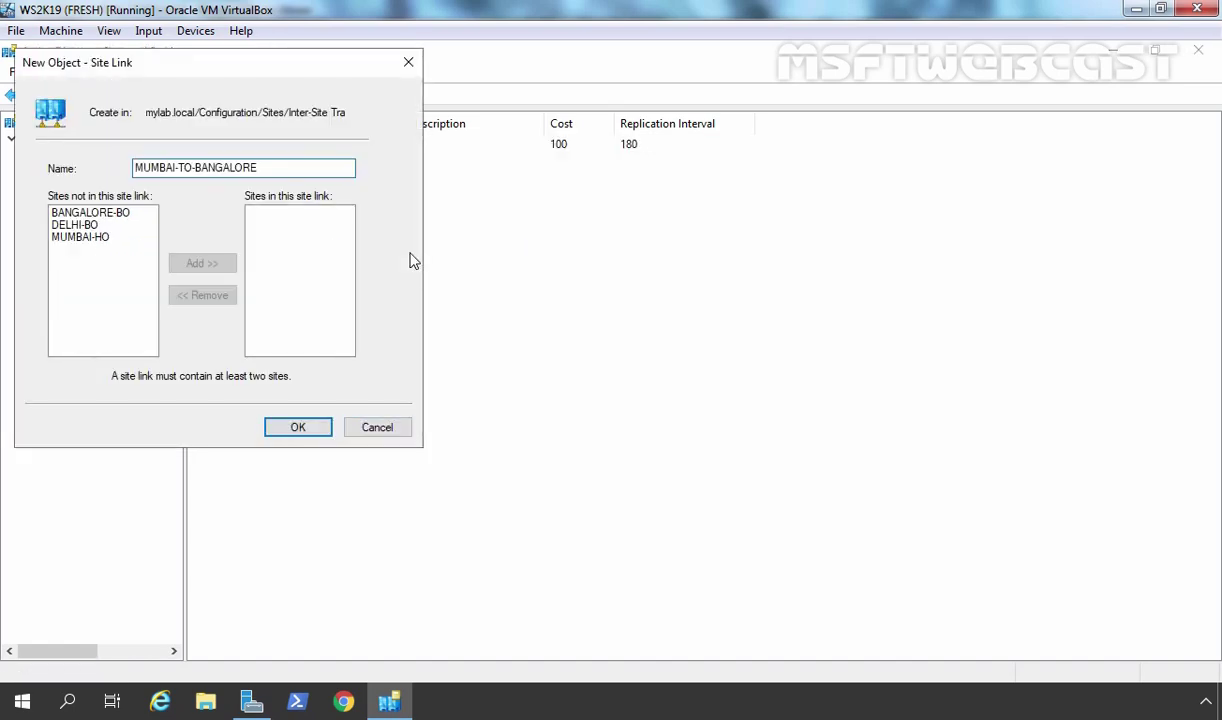
{"action": "left_click", "coordinate": [68, 214]}
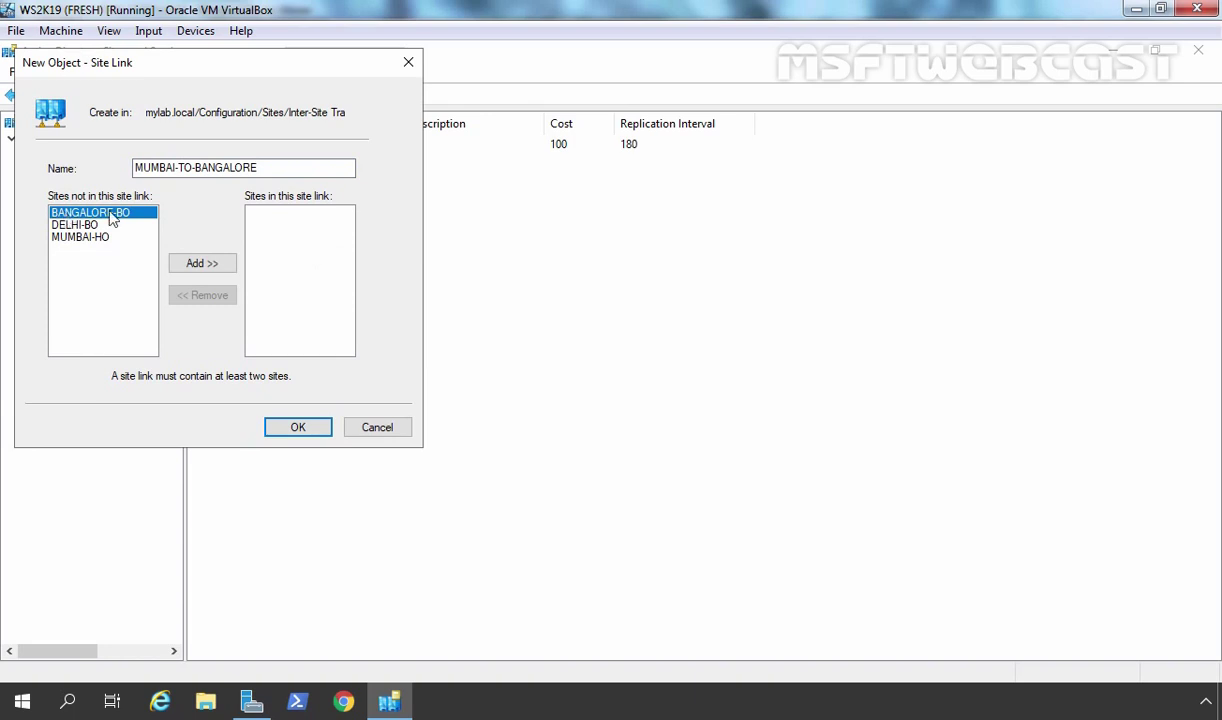
{"action": "left_click", "coordinate": [202, 264]}
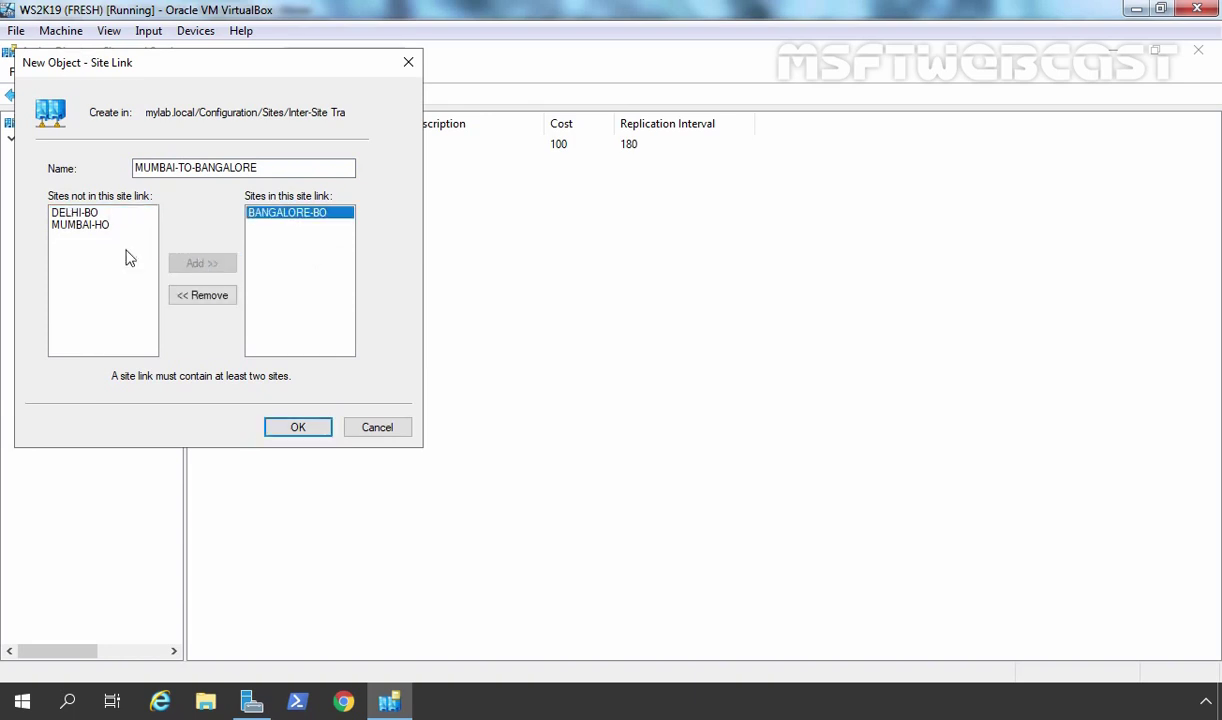
{"action": "left_click", "coordinate": [77, 226]}
{"action": "left_click", "coordinate": [186, 268]}
{"action": "left_click", "coordinate": [286, 424]}
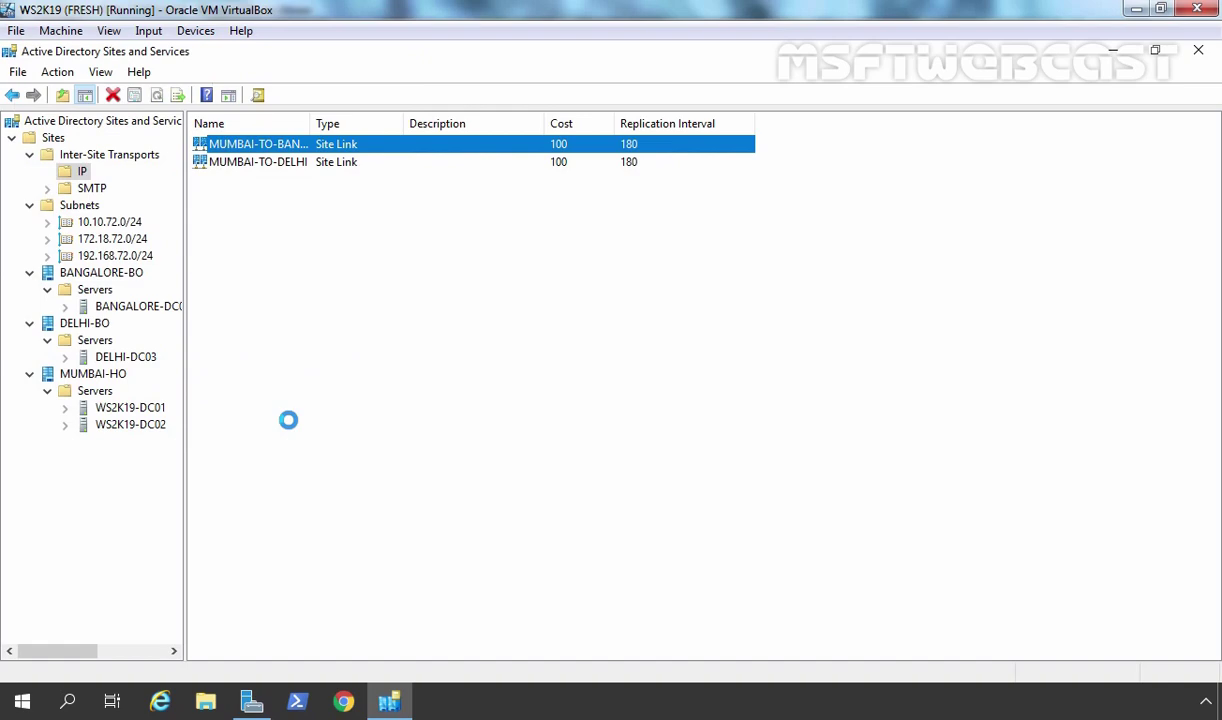
{"action": "double_click", "coordinate": [309, 123]}
Create IP site link DELHI-TO-BANGALORE containing DELHI-BO and BANGALORE-BO.
{"action": "right_click", "coordinate": [328, 240]}
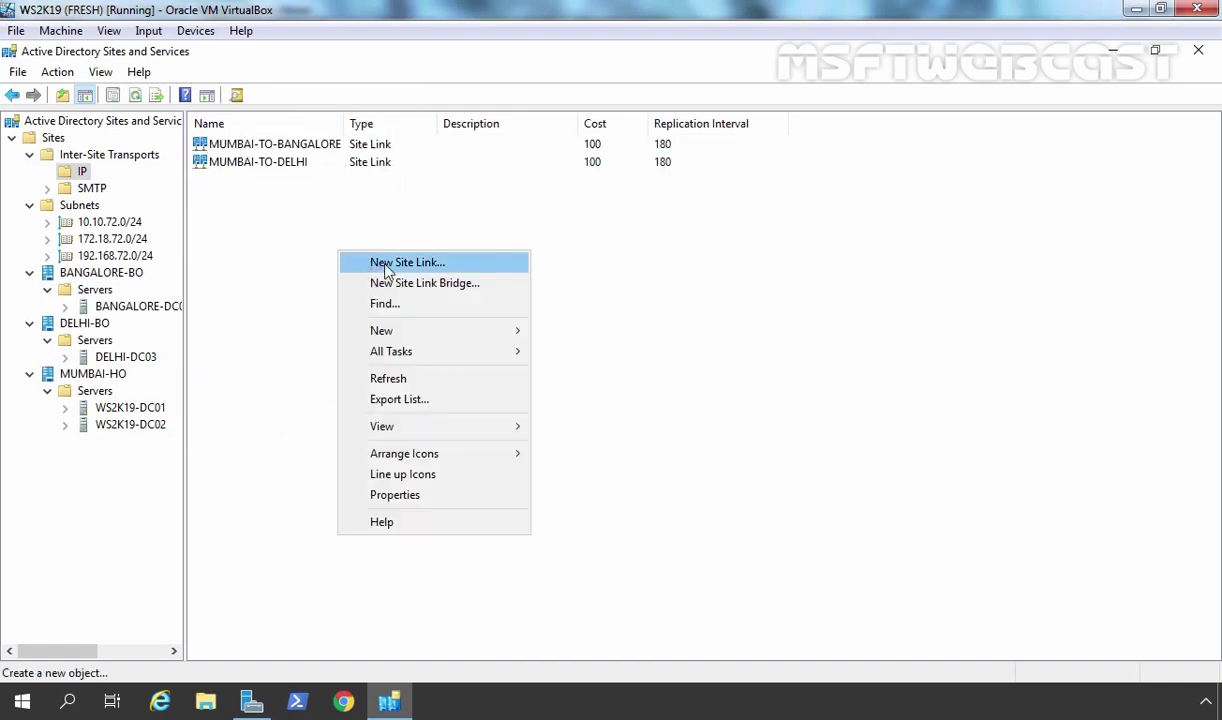
{"action": "left_click", "coordinate": [362, 263]}
{"action": "type", "text": "DELHI-TO-BANGALORE"}
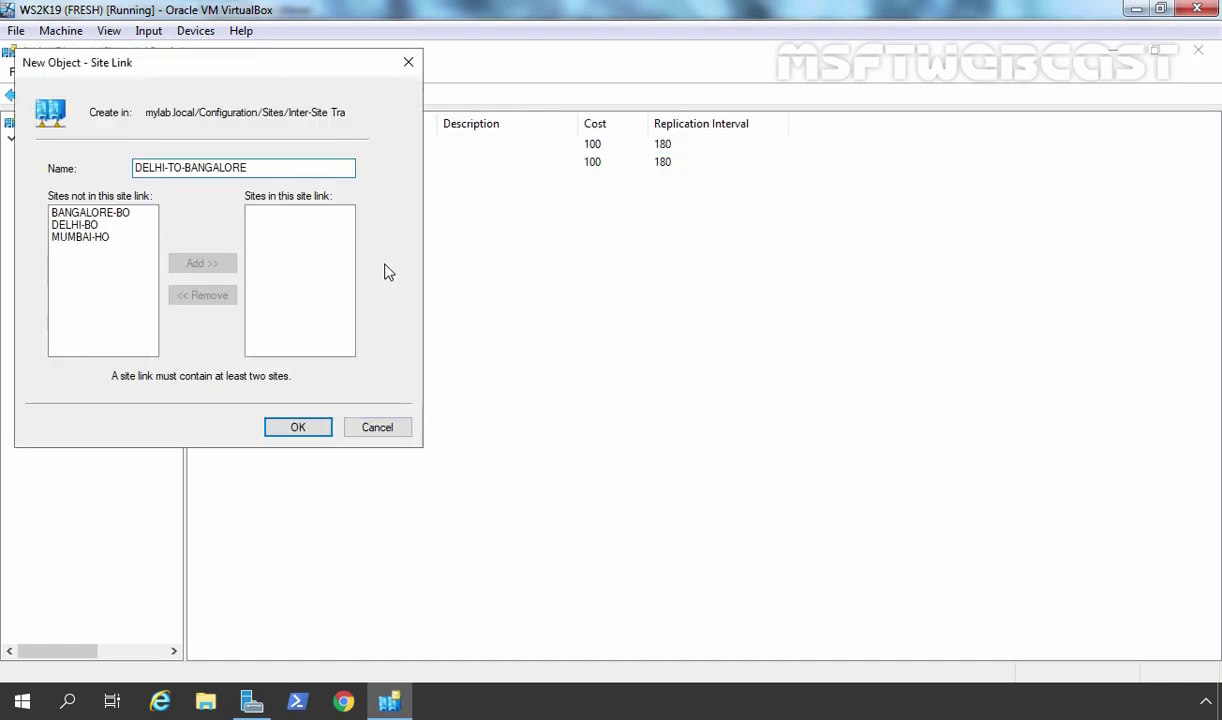
{"action": "left_click", "coordinate": [76, 224]}
{"action": "left_click", "coordinate": [202, 263]}
{"action": "left_click", "coordinate": [95, 213]}
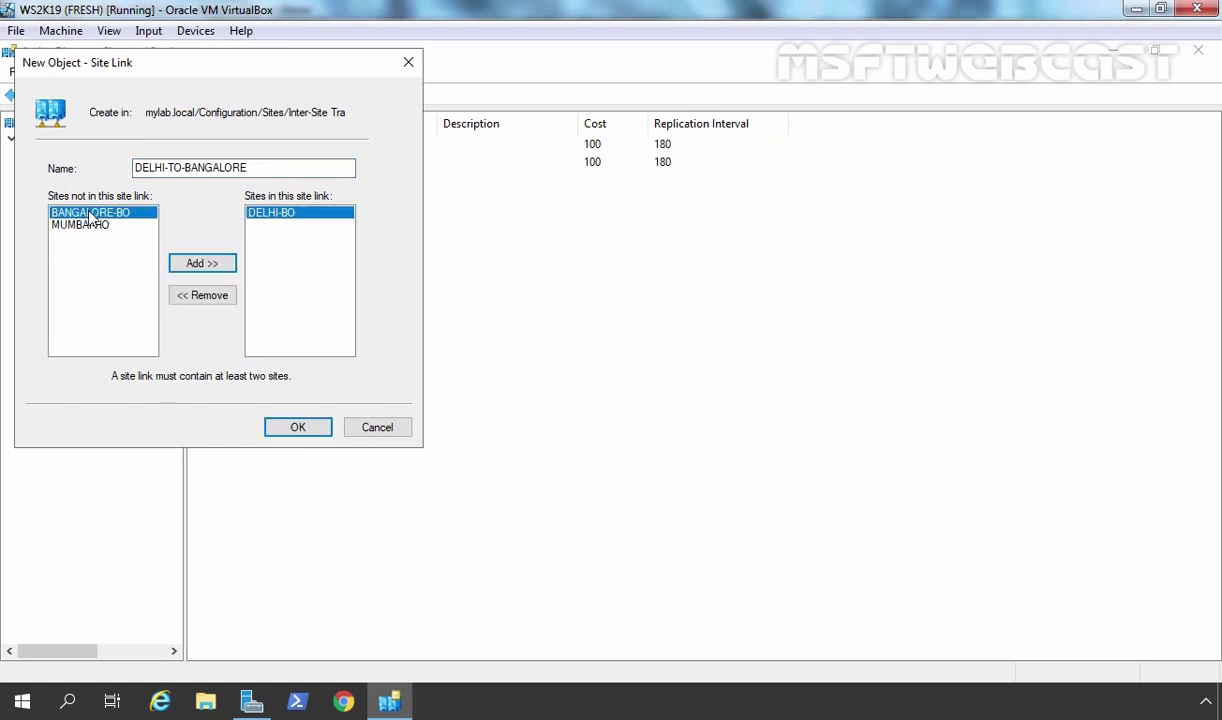
{"action": "left_click", "coordinate": [200, 263]}
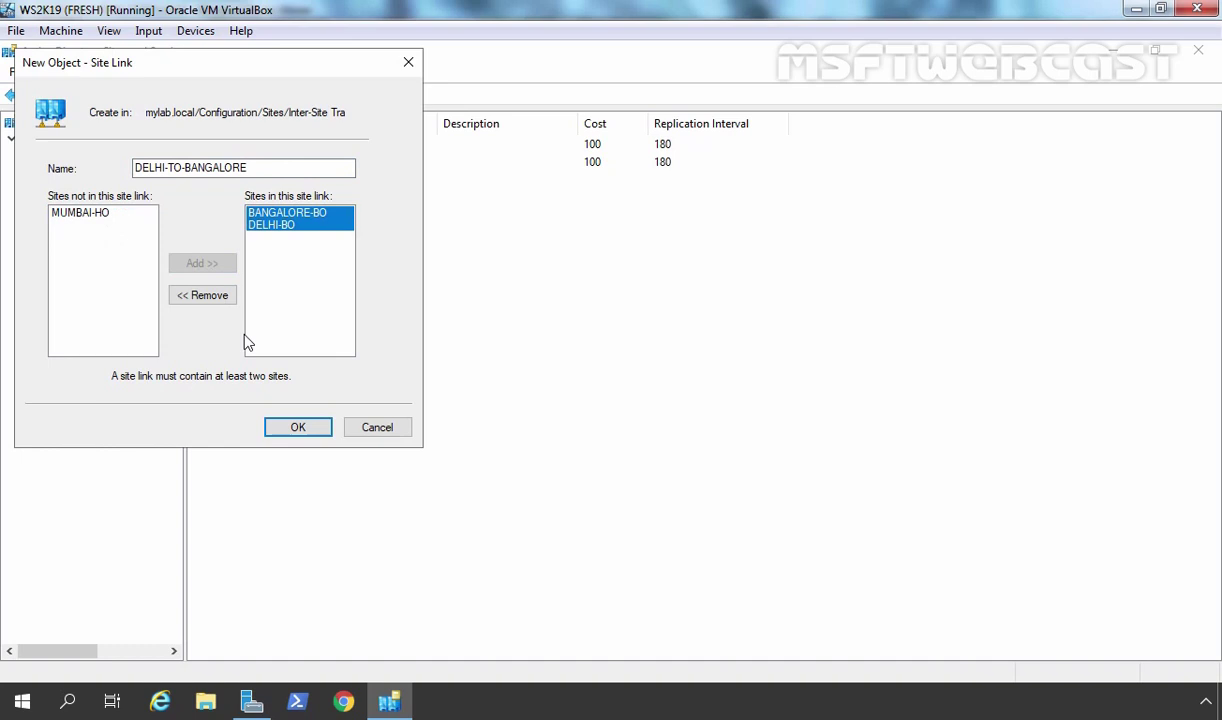
{"action": "left_click", "coordinate": [298, 427]}
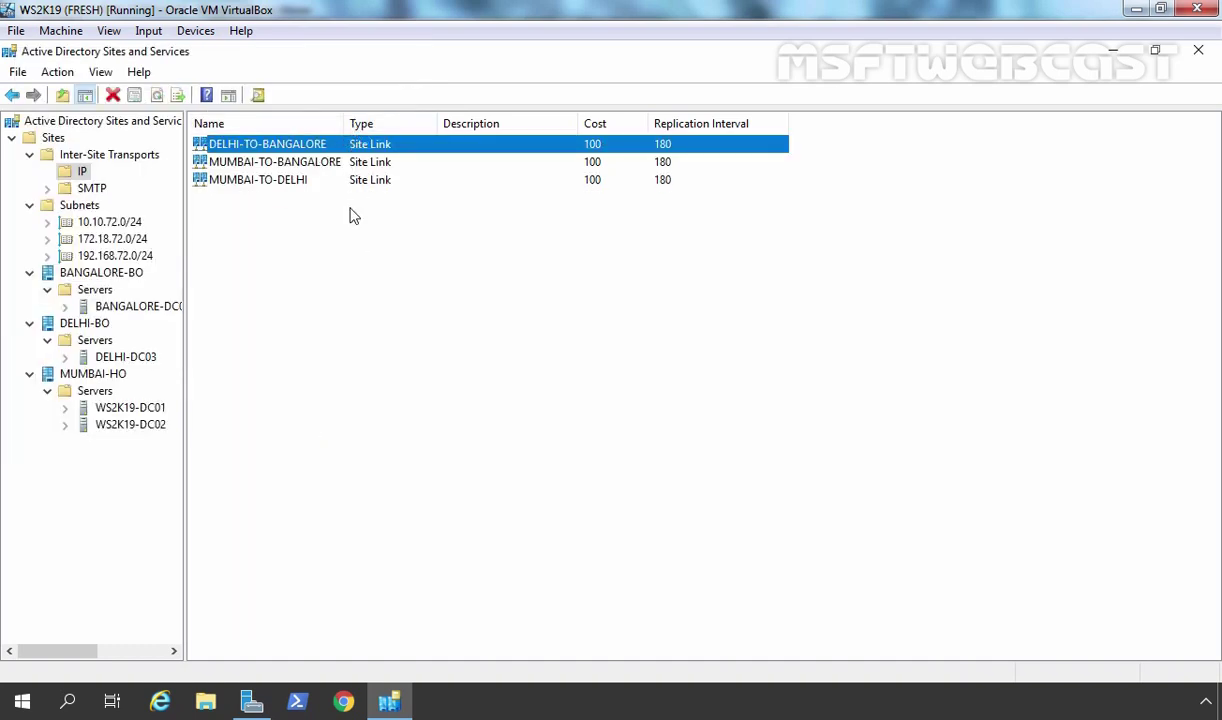
{"action": "left_click", "coordinate": [224, 185]}
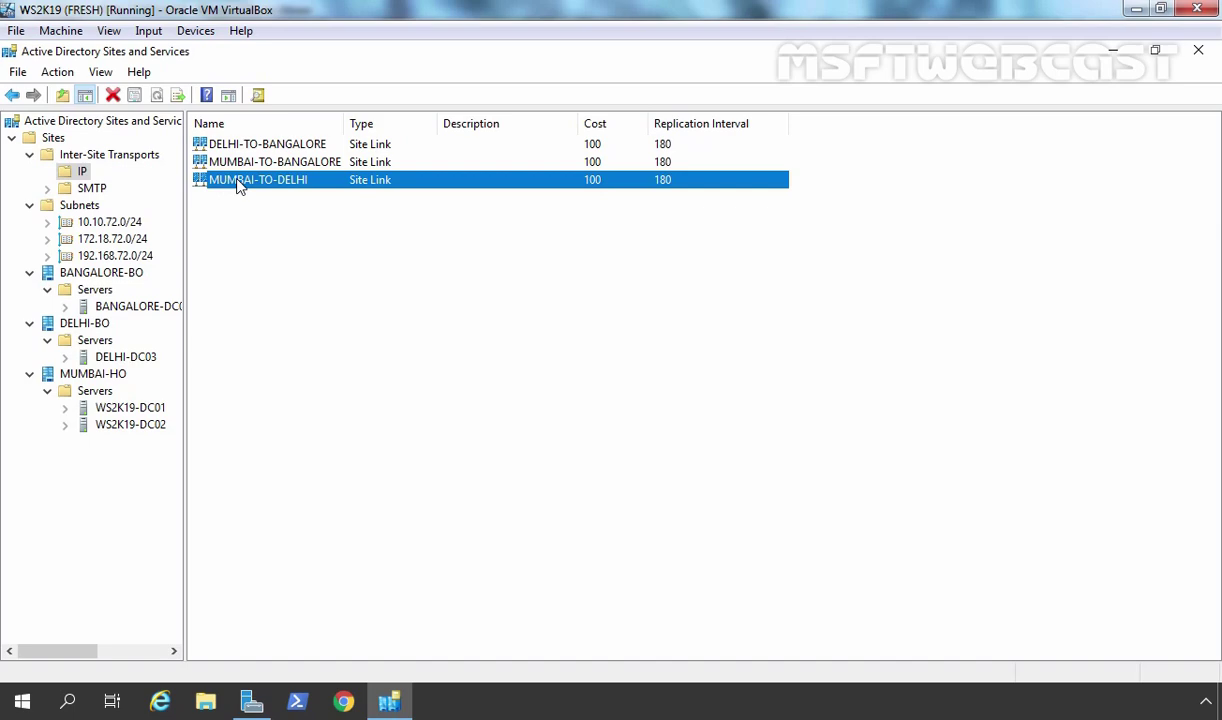
Remove BANGALORE-BO from MUMBAI-TO-DELHI's member sites, leaving only DELHI-BO and MUMBAI-HO.
{"action": "right_click", "coordinate": [239, 186]}
{"action": "left_click", "coordinate": [266, 238]}
{"action": "left_click", "coordinate": [675, 305]}
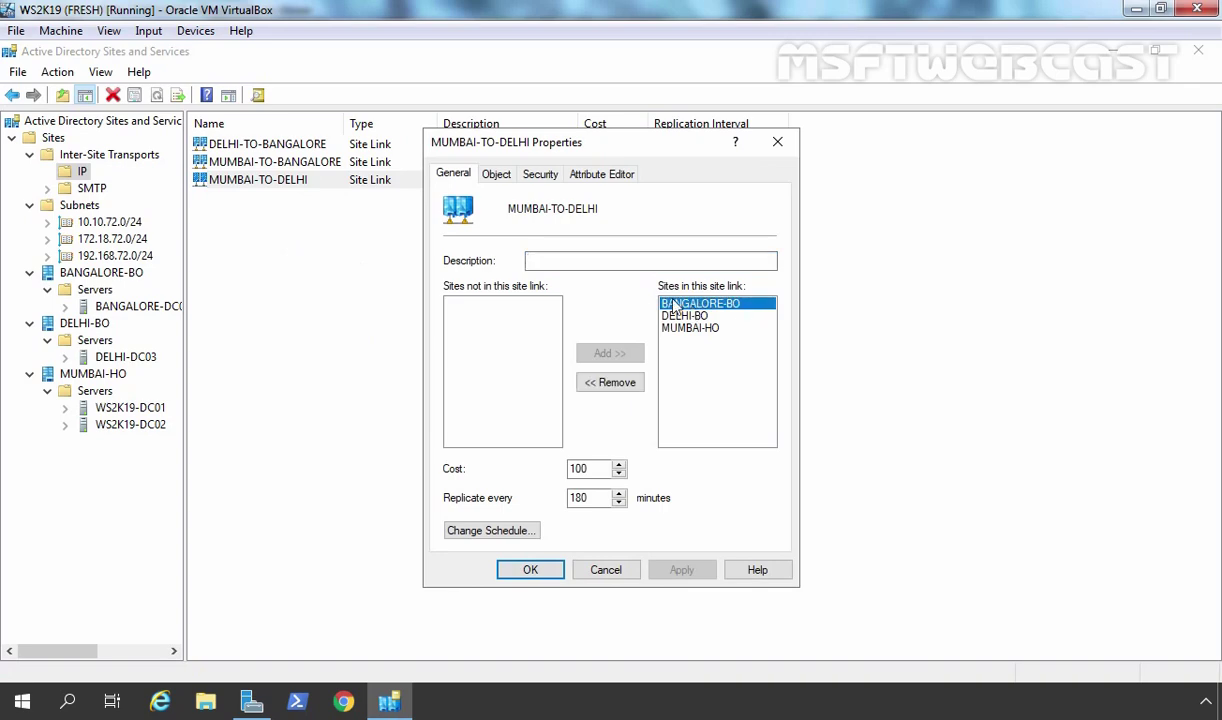
{"action": "left_click", "coordinate": [620, 386]}
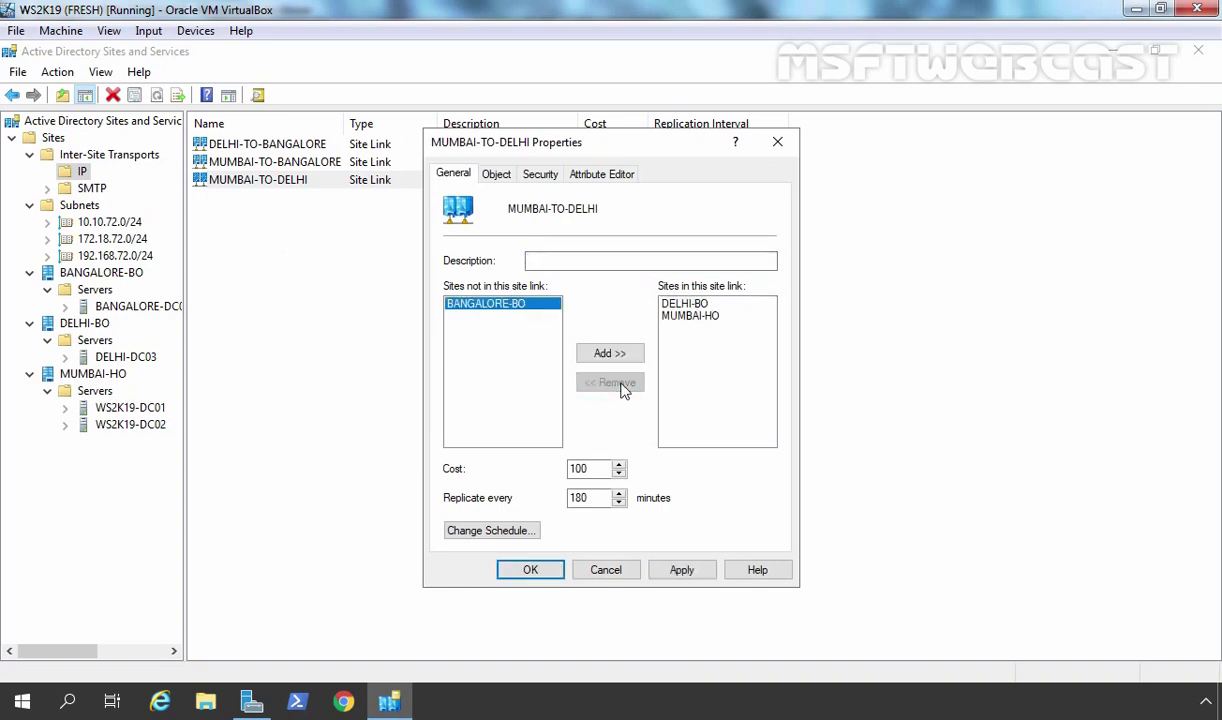
{"action": "left_click", "coordinate": [681, 569]}
{"action": "left_click", "coordinate": [531, 569]}
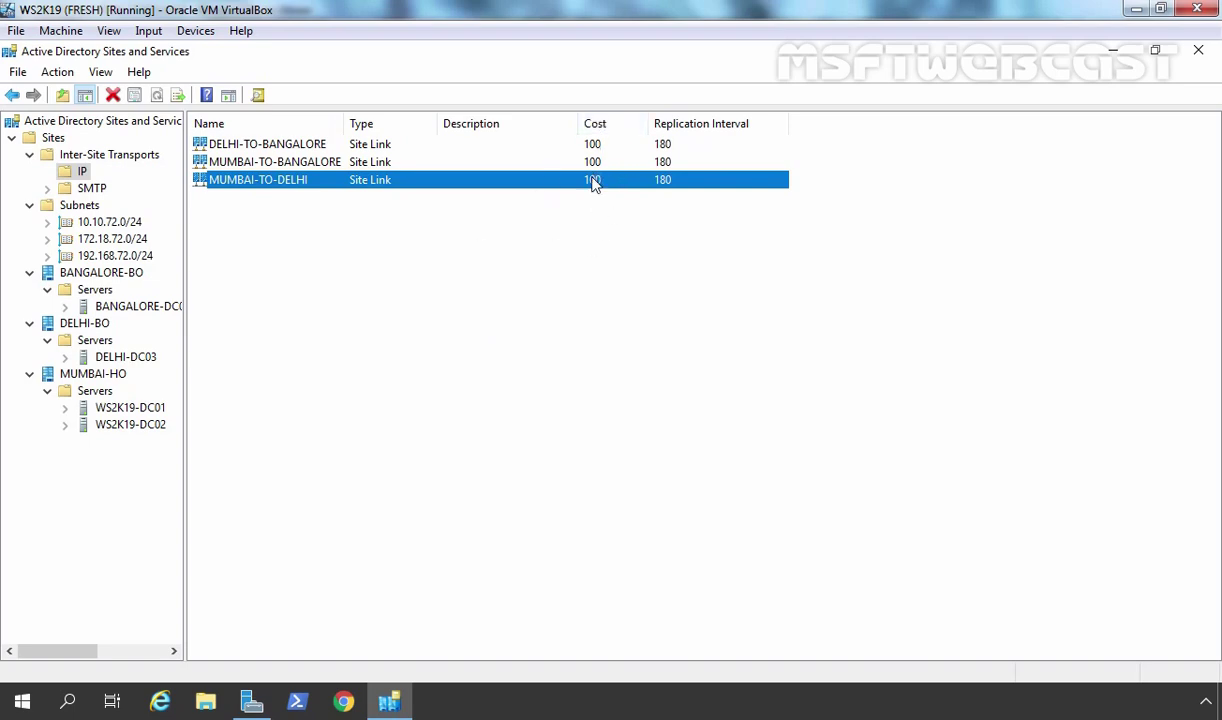
Change the MUMBAI-TO-DELHI site link cost from 100 to 60.
{"action": "right_click", "coordinate": [256, 190]}
{"action": "left_click", "coordinate": [376, 242]}
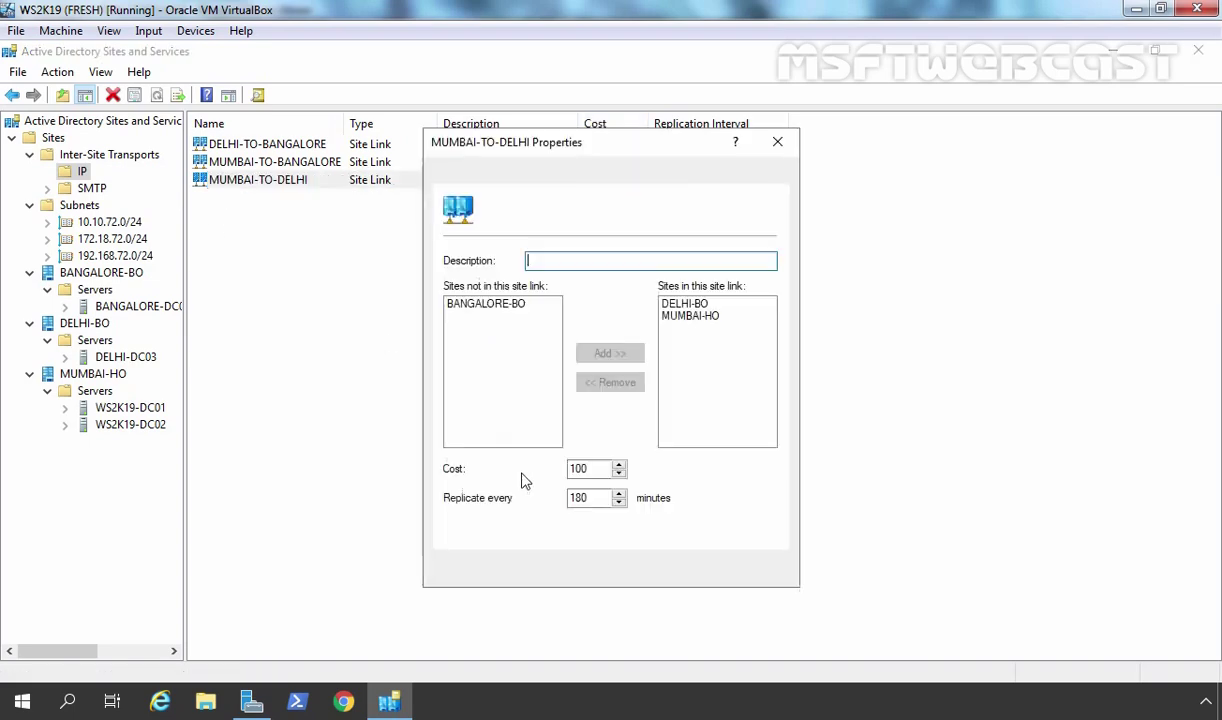
{"action": "double_click", "coordinate": [580, 469]}
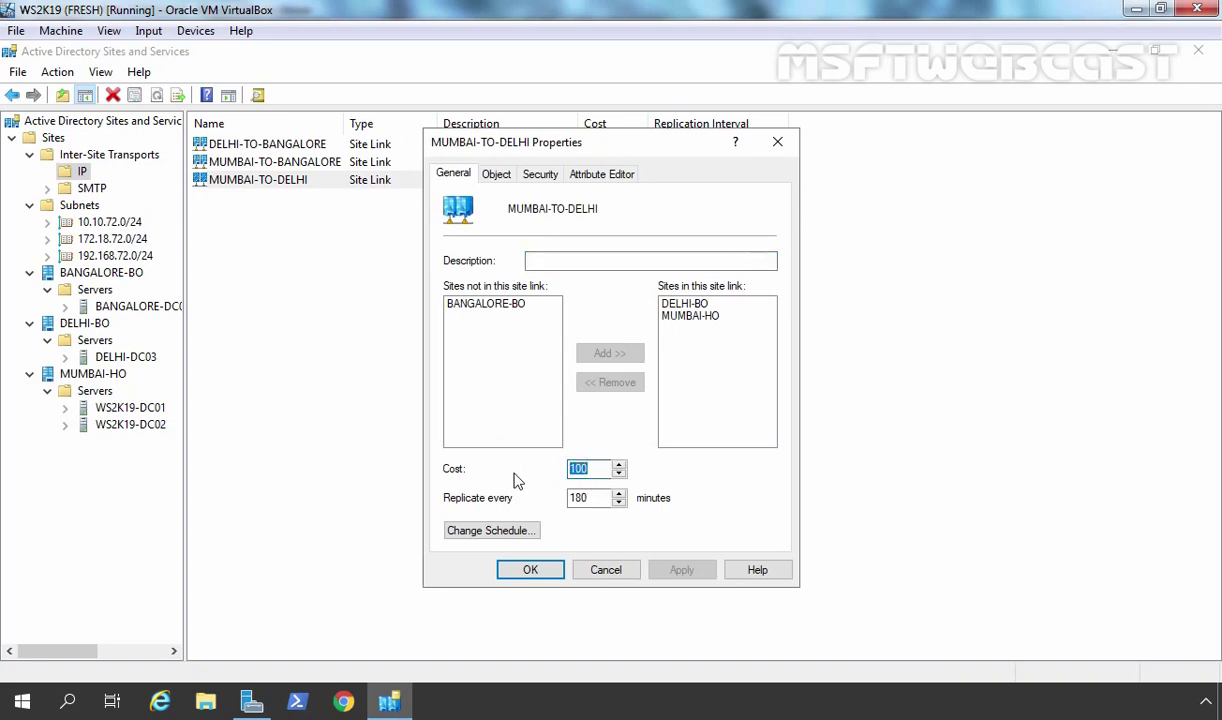
{"action": "type", "text": "60"}
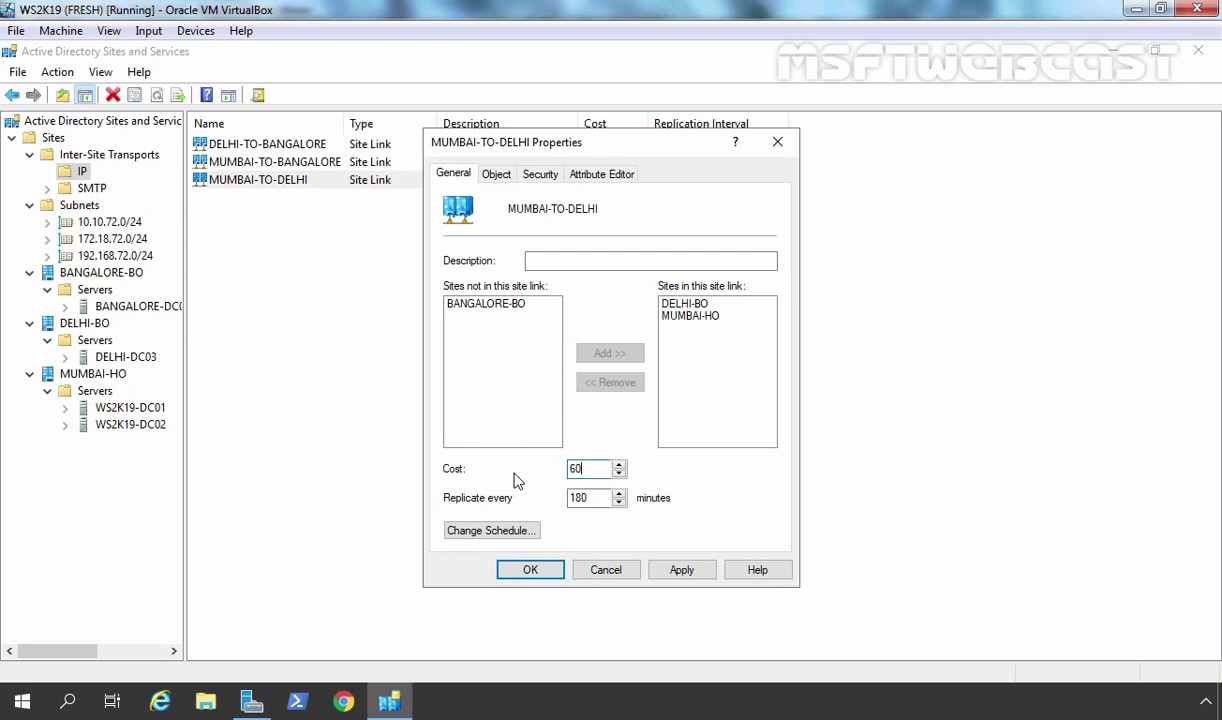
{"action": "left_click", "coordinate": [682, 574]}
{"action": "left_click", "coordinate": [530, 570]}
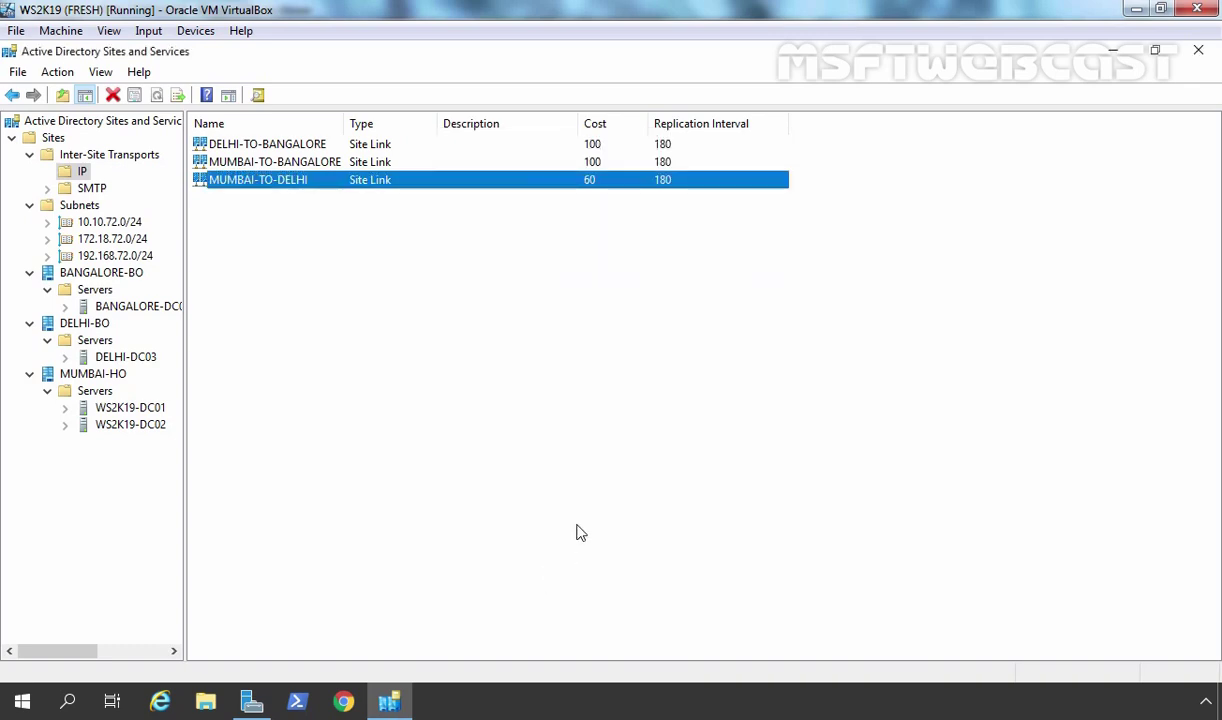
Change the MUMBAI-TO-BANGALORE site link cost from 100 to 60.
{"action": "left_click", "coordinate": [239, 165]}
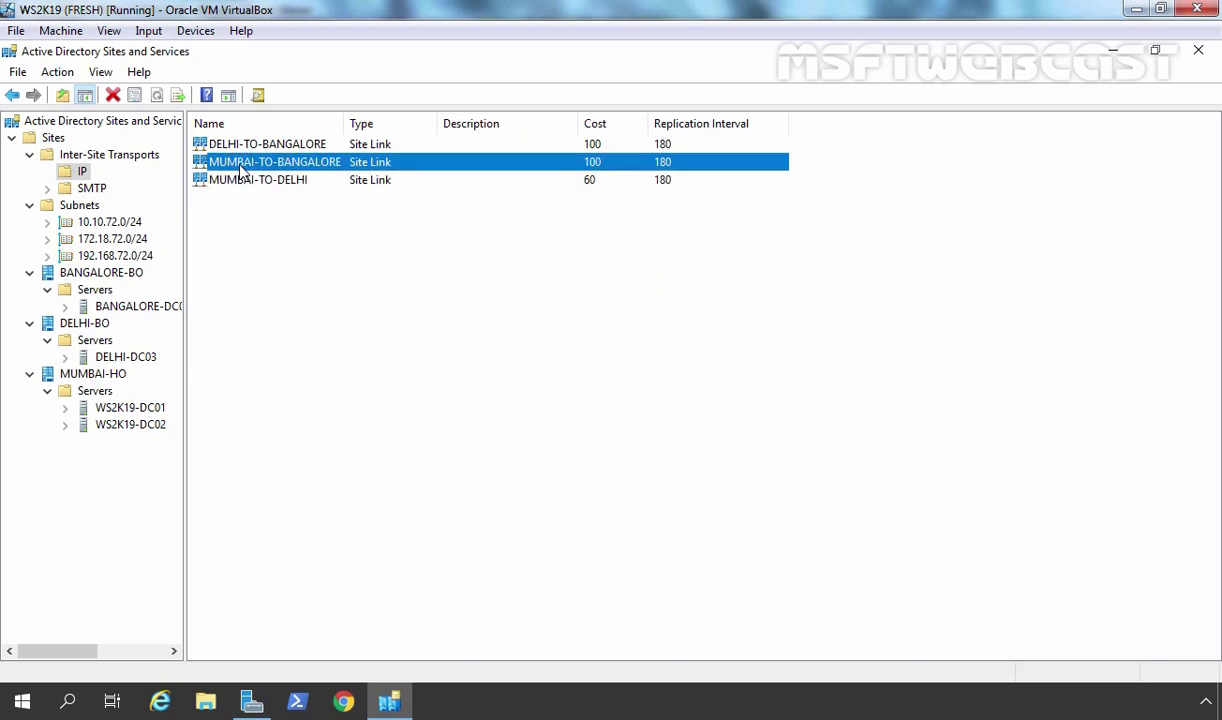
{"action": "right_click", "coordinate": [239, 170]}
{"action": "left_click", "coordinate": [287, 233]}
{"action": "double_click", "coordinate": [572, 470]}
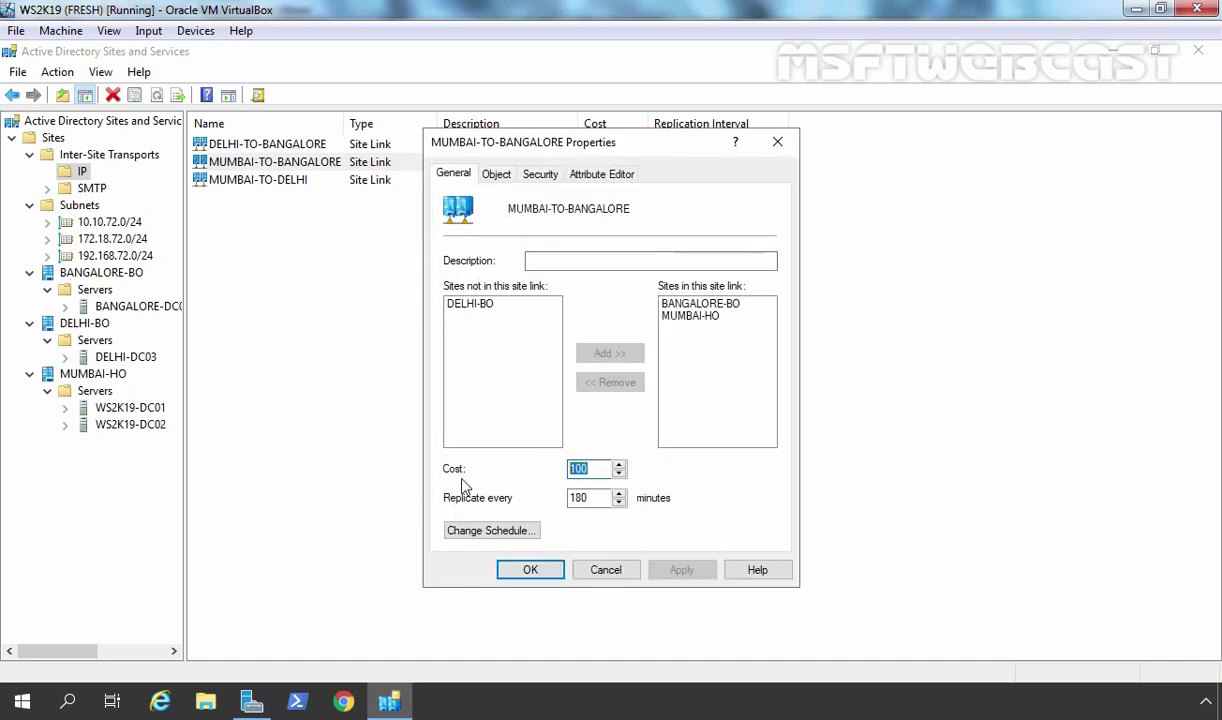
{"action": "type", "text": "60"}
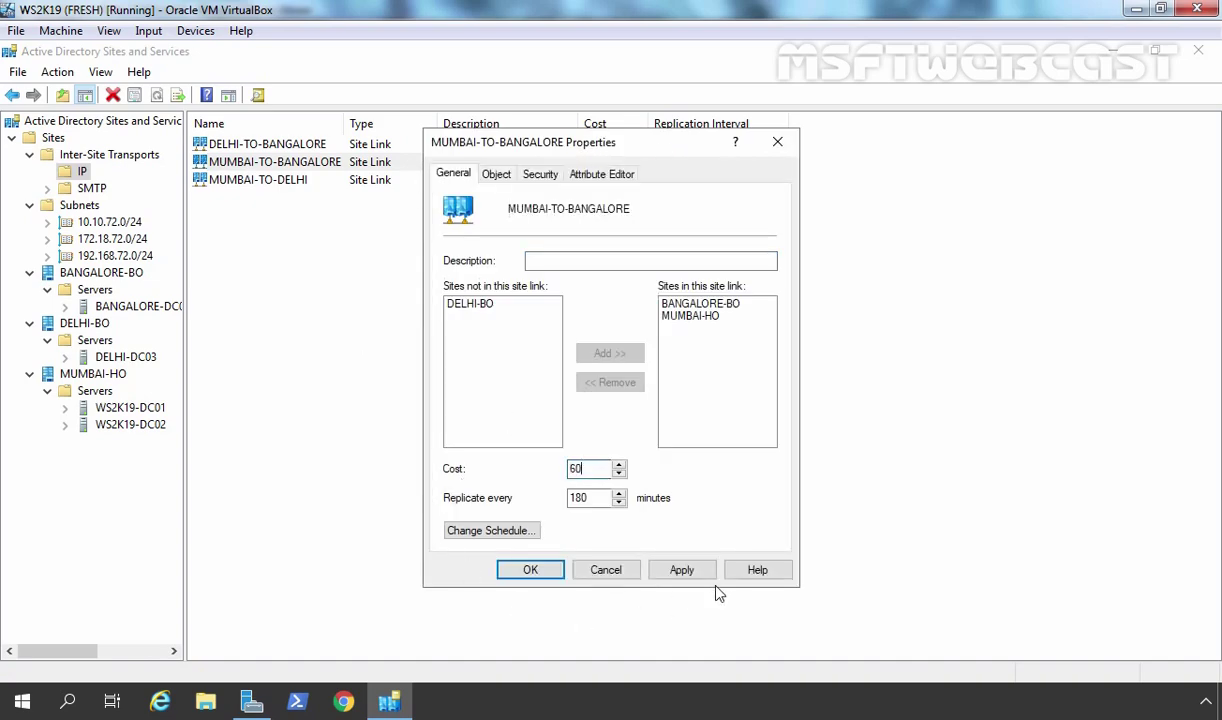
{"action": "left_click", "coordinate": [681, 575]}
{"action": "left_click", "coordinate": [530, 569]}
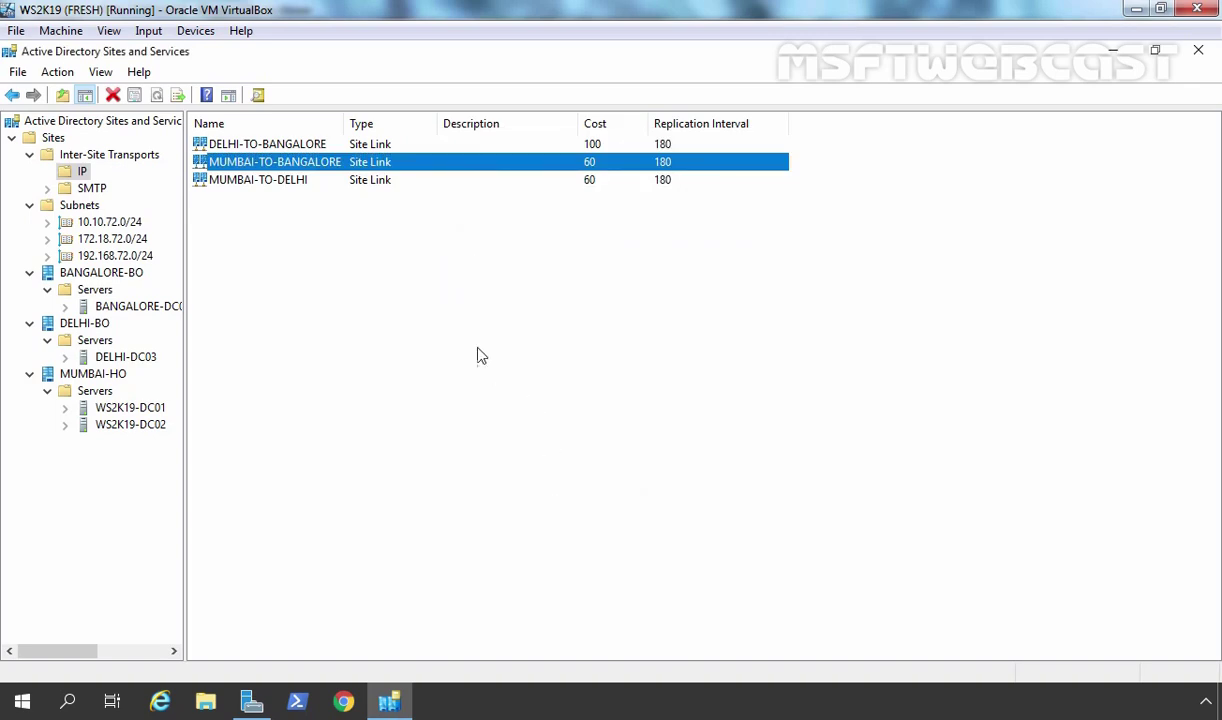
{"action": "right_click", "coordinate": [470, 345]}
Mark Monday–Friday 7 AM–6 PM as Replication Not Available in MUMBAI-TO-DELHI's schedule.
{"action": "left_click", "coordinate": [517, 468]}
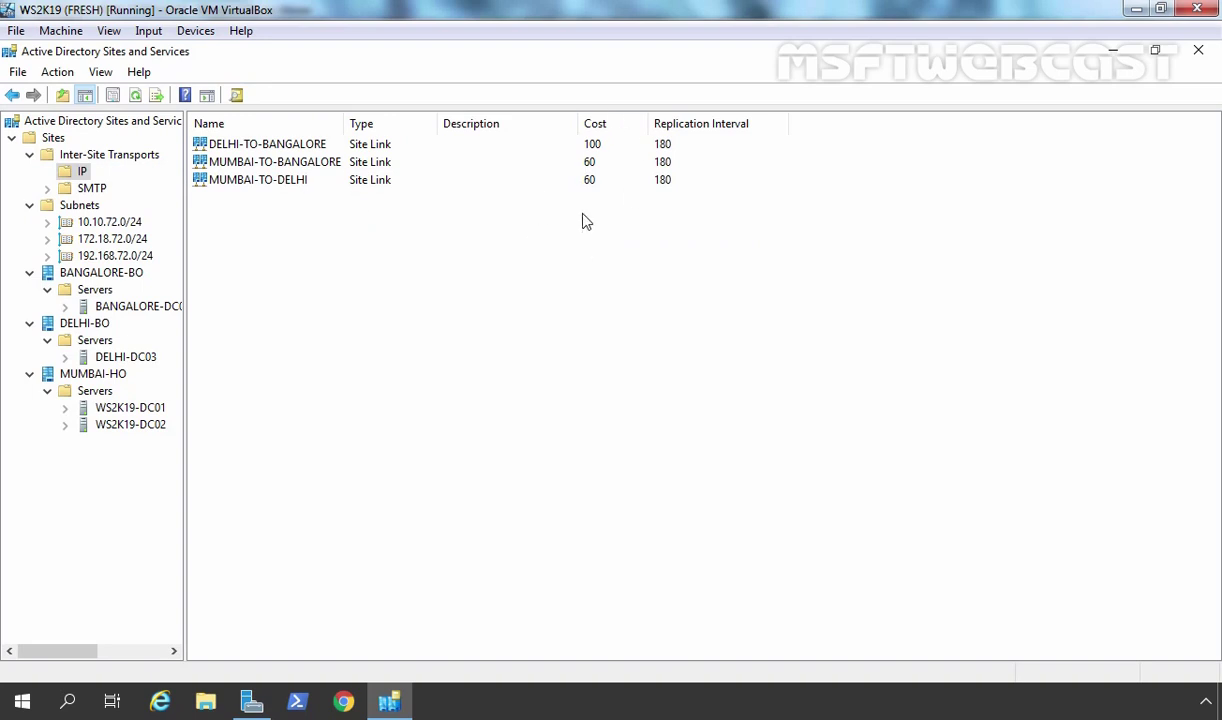
{"action": "left_click", "coordinate": [256, 152]}
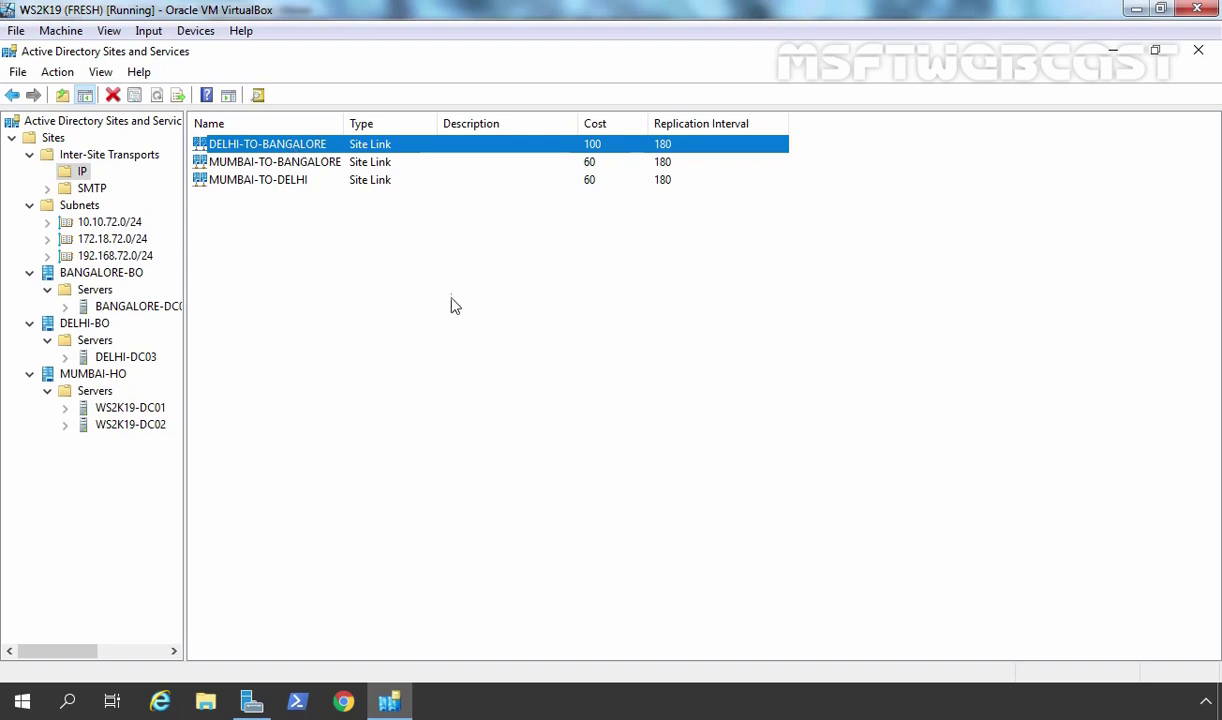
{"action": "left_click", "coordinate": [257, 182]}
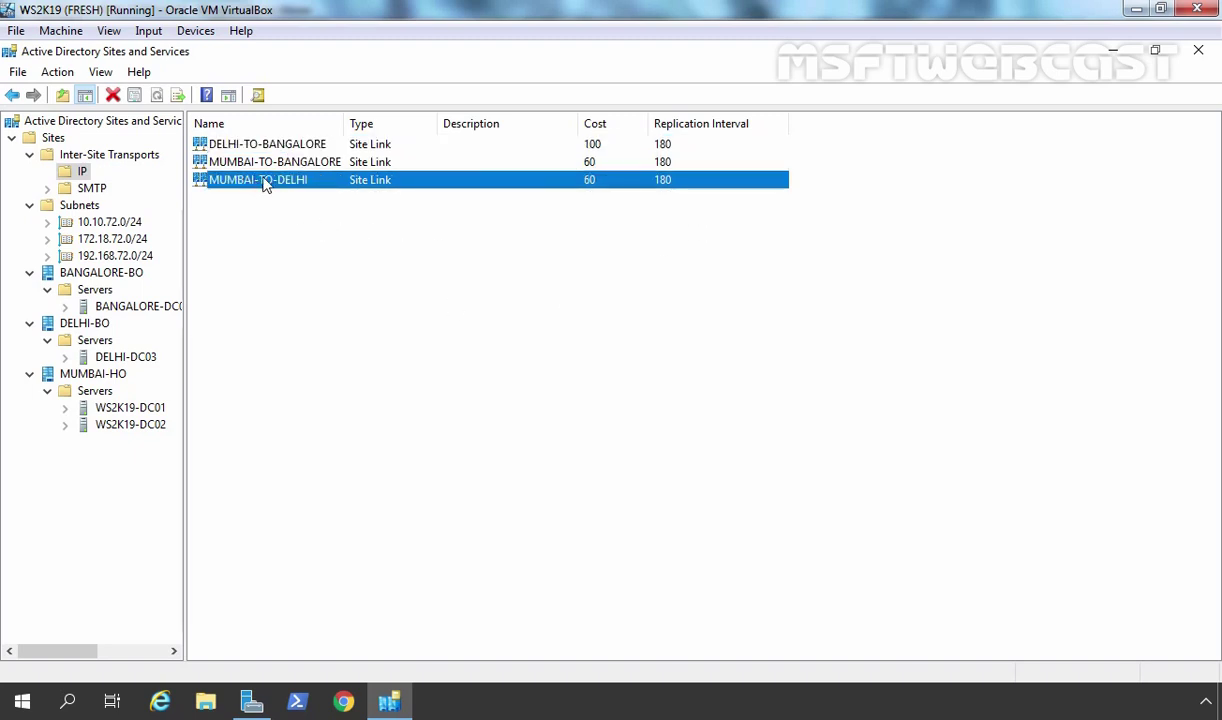
{"action": "right_click", "coordinate": [261, 184]}
{"action": "left_click", "coordinate": [306, 241]}
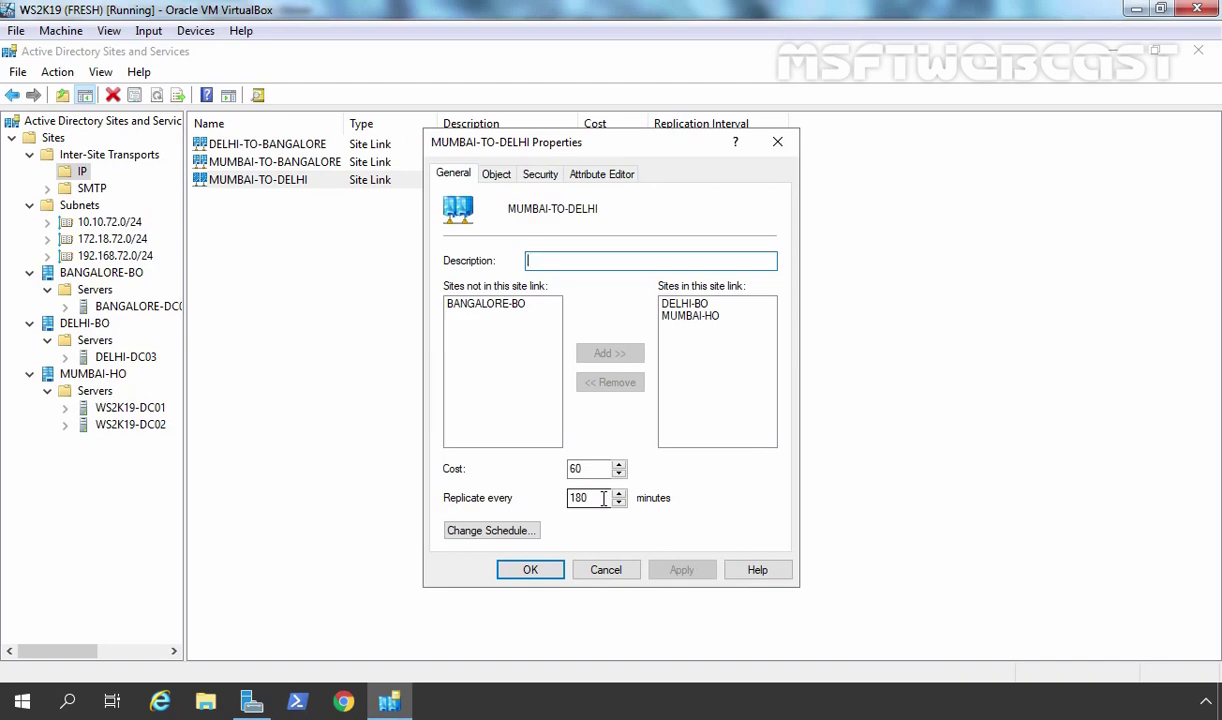
{"action": "left_click", "coordinate": [484, 532]}
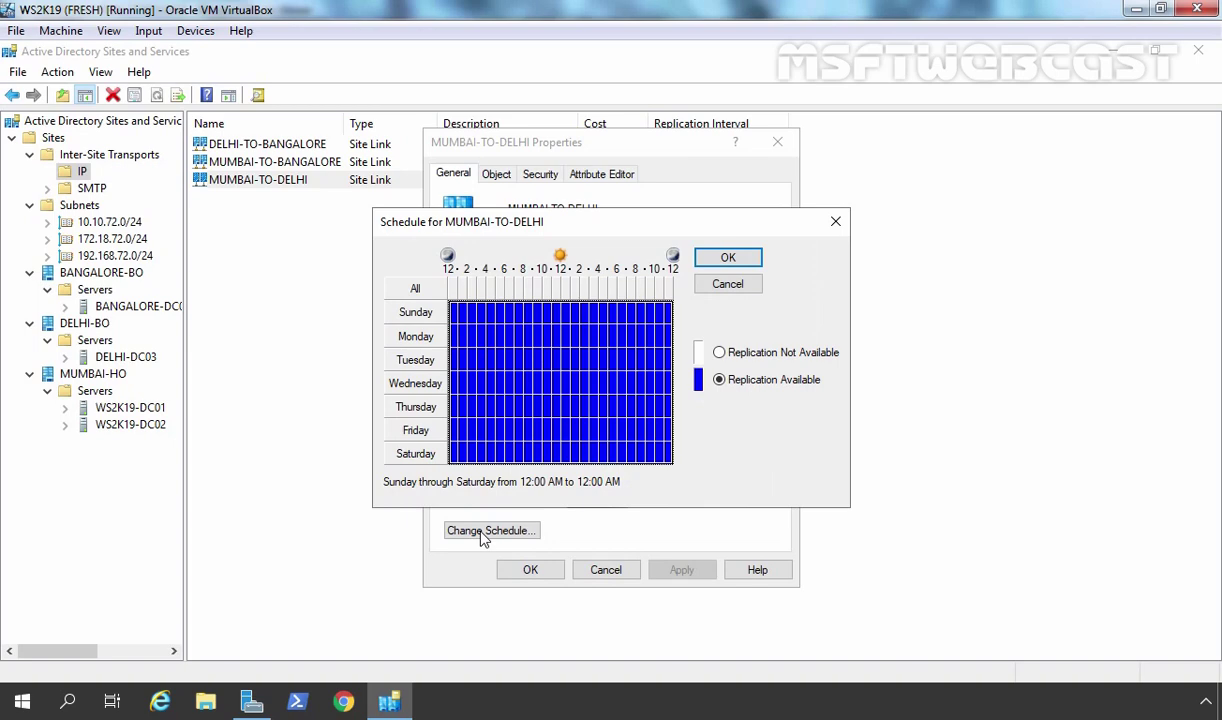
{"action": "left_click", "coordinate": [508, 337]}
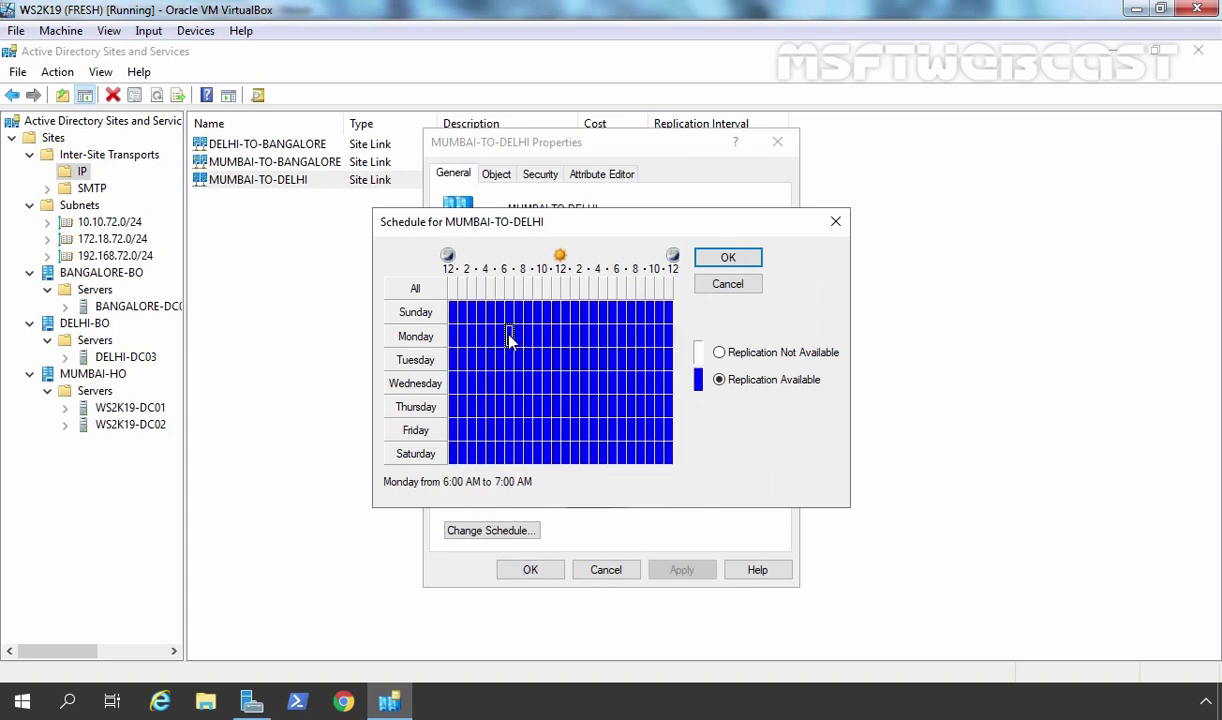
{"action": "left_click_drag", "start_coordinate": [517, 338], "coordinate": [611, 347]}
{"action": "left_click_drag", "start_coordinate": [615, 347], "coordinate": [616, 436]}
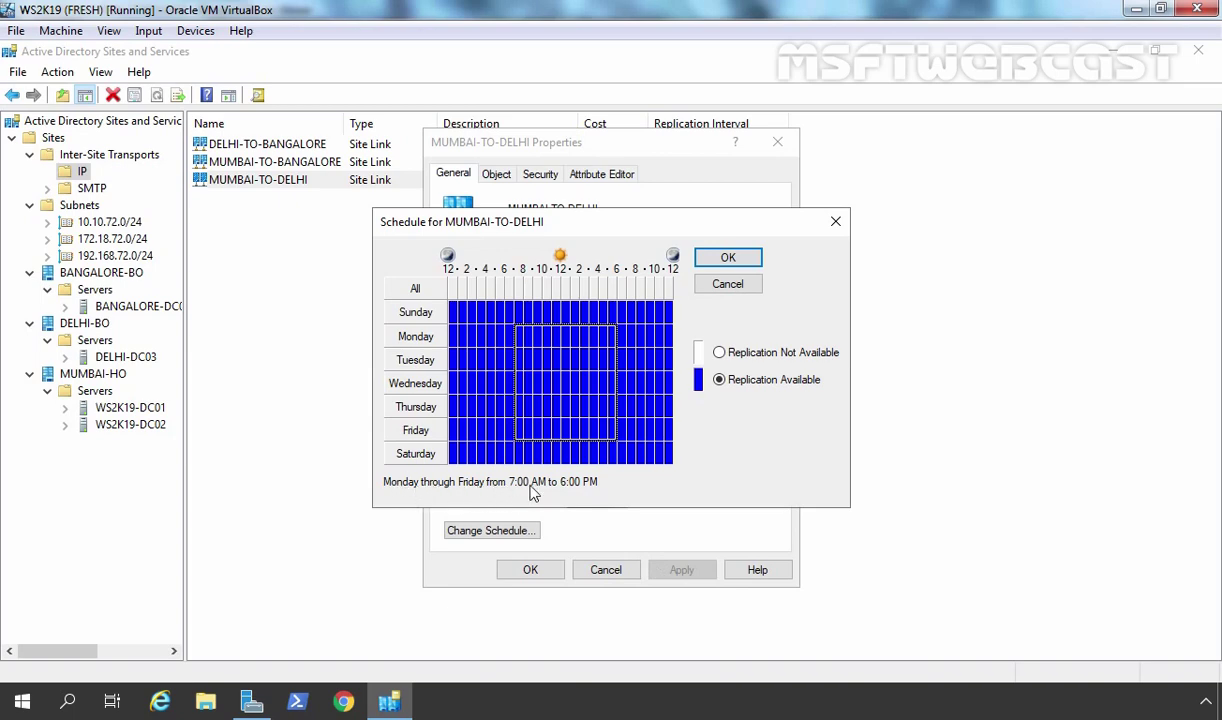
{"action": "left_click", "coordinate": [740, 354]}
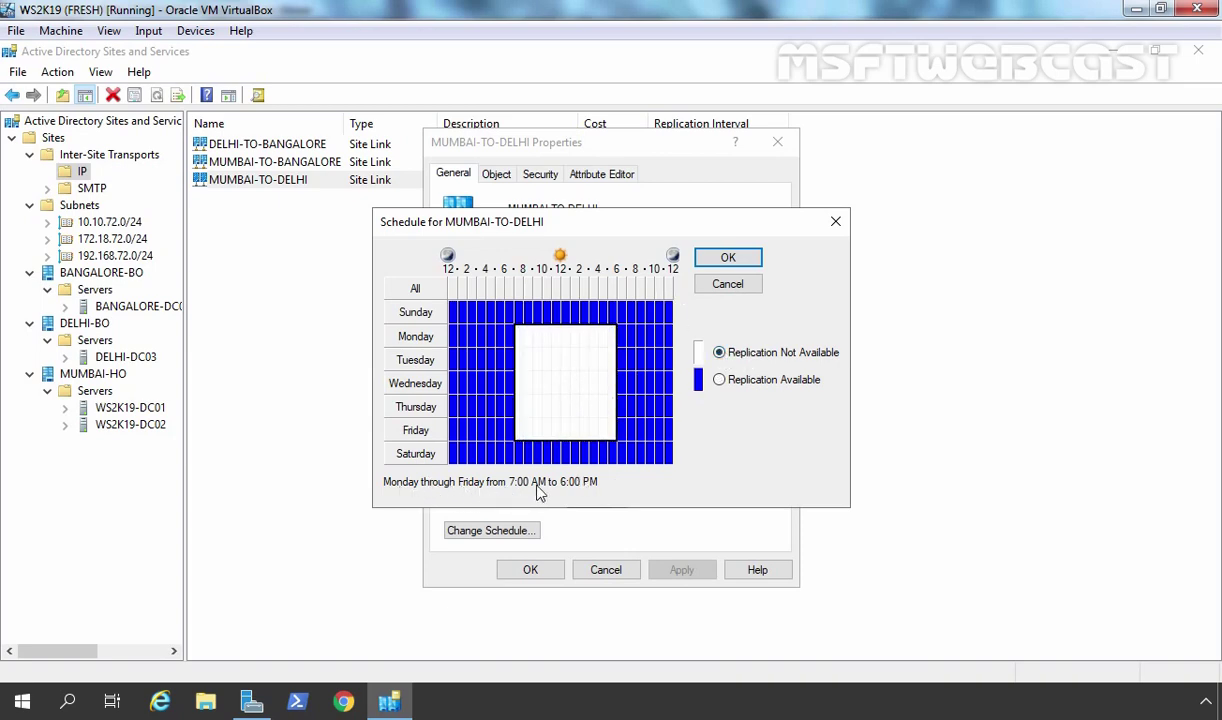
{"action": "left_click", "coordinate": [729, 259]}
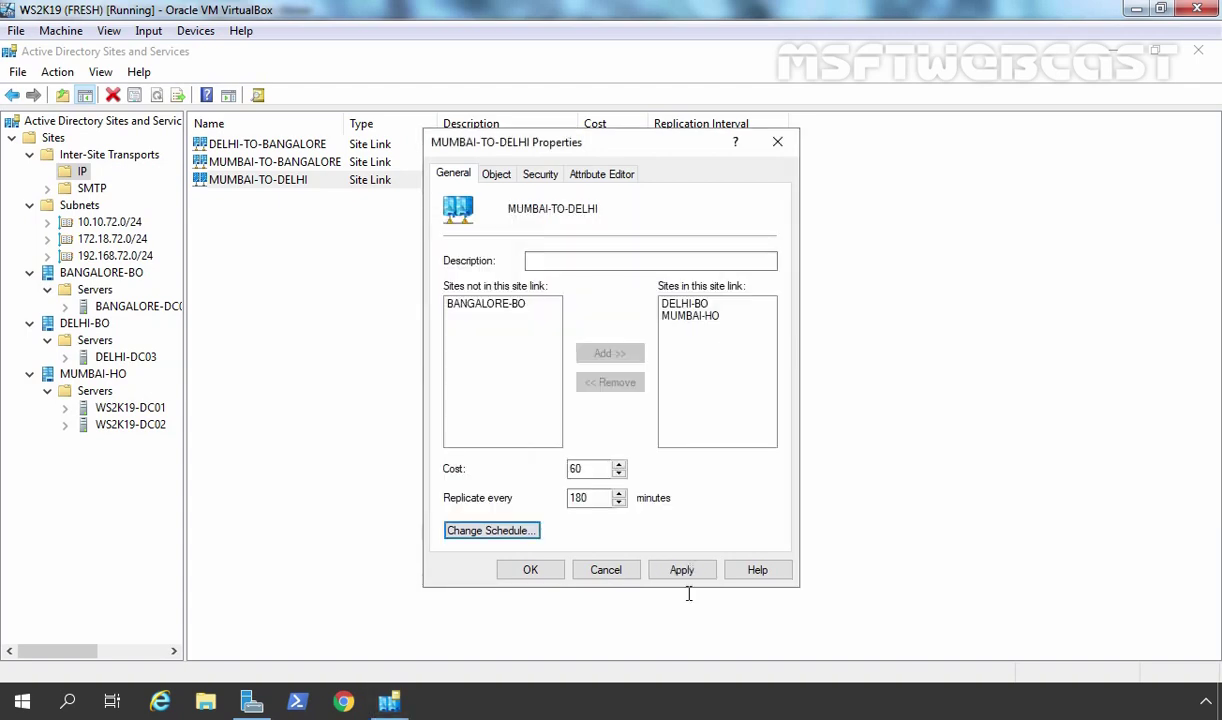
{"action": "left_click", "coordinate": [685, 572]}
Set MUMBAI-TO-DELHI's replication interval from 180 to 15 minutes.
{"action": "left_click", "coordinate": [588, 499]}
{"action": "left_click_drag", "start_coordinate": [590, 500], "coordinate": [556, 510]}
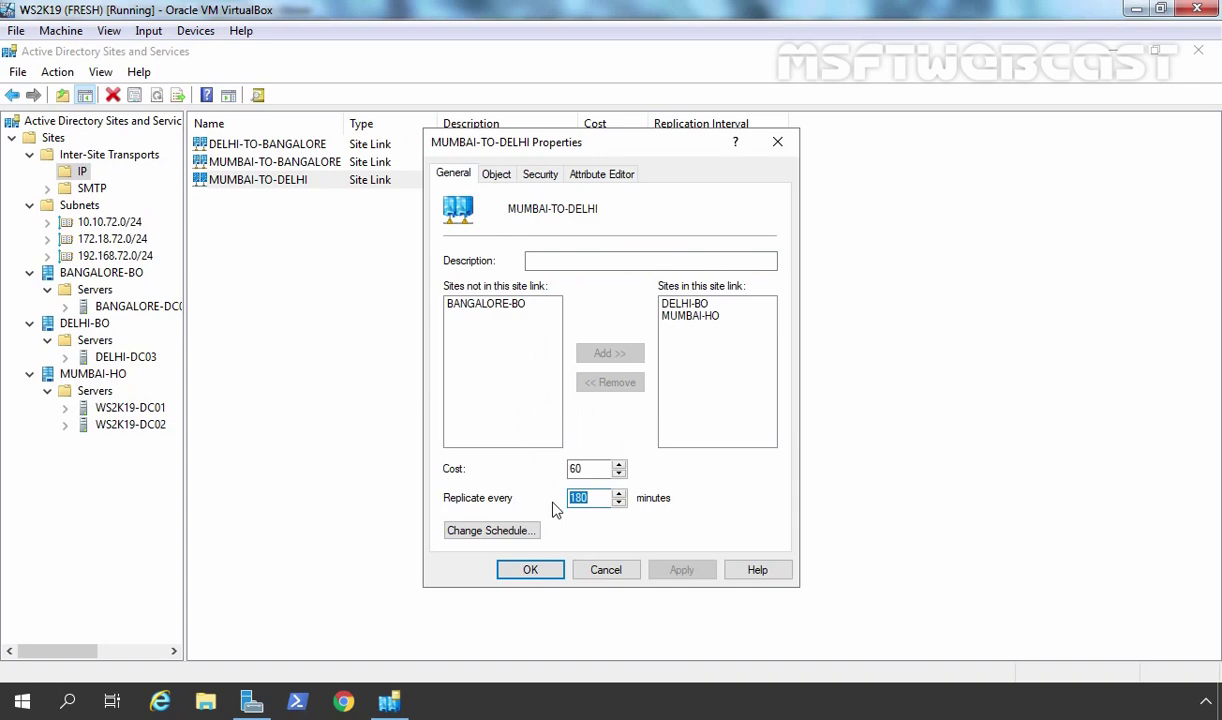
{"action": "type", "text": "15"}
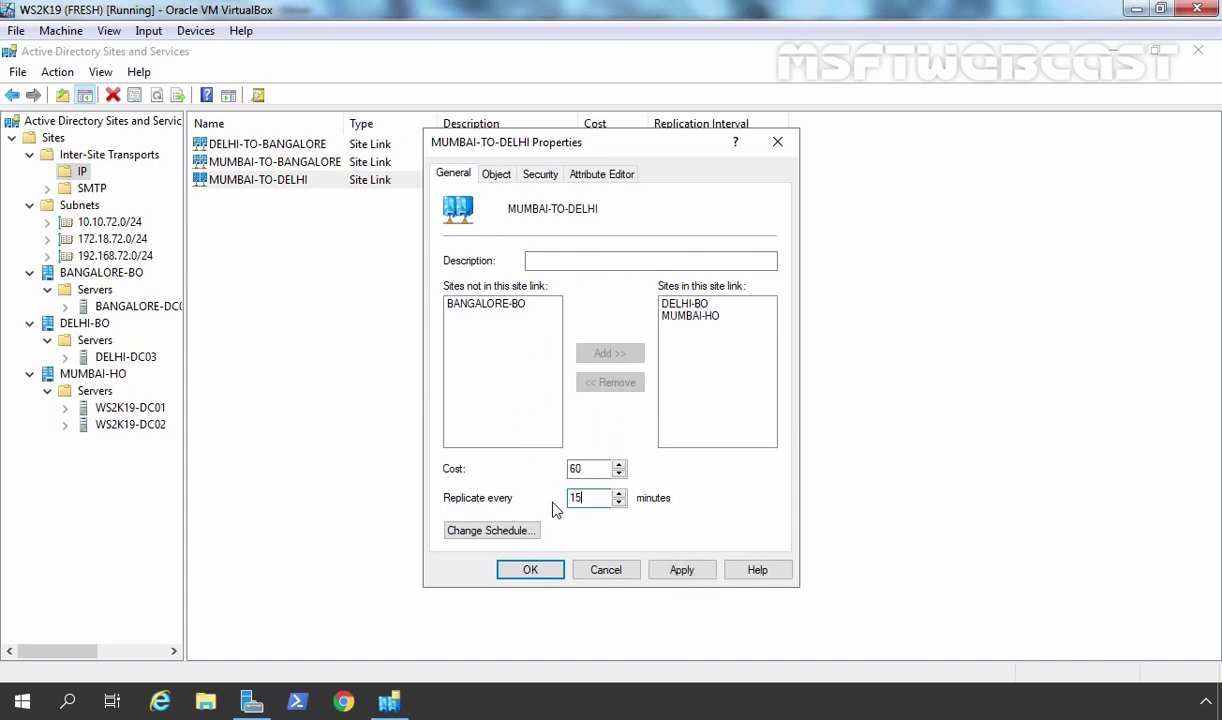
{"action": "left_click", "coordinate": [695, 574]}
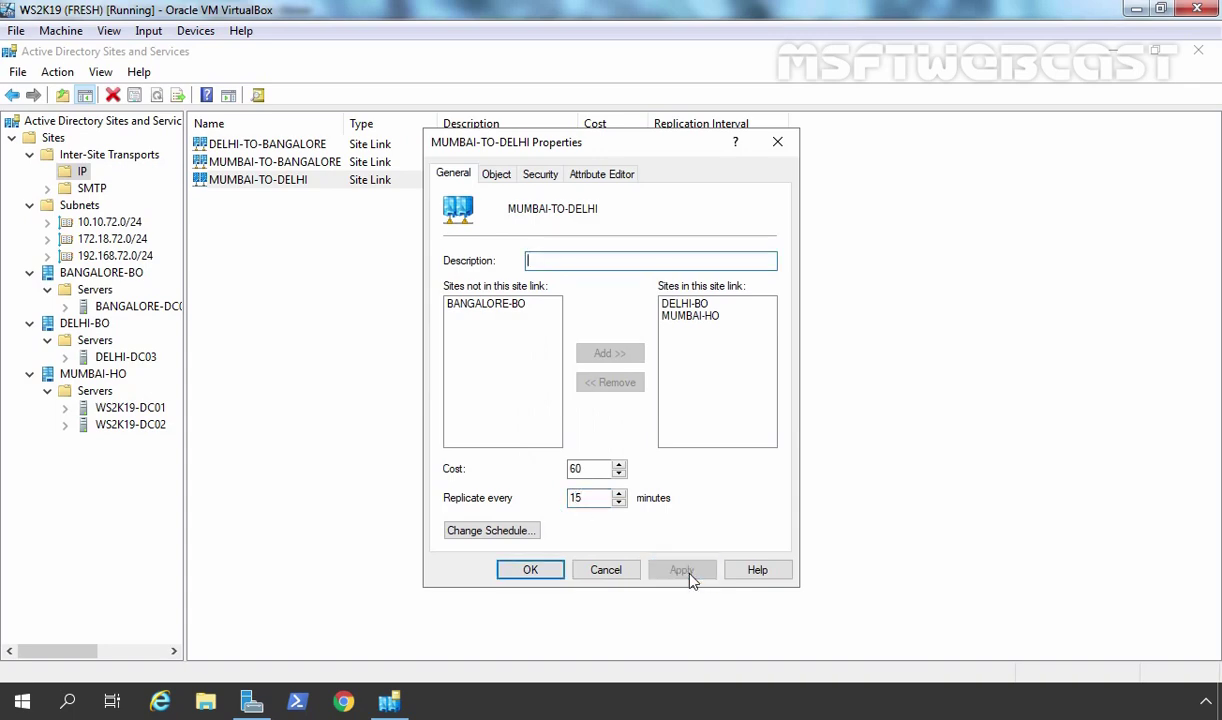
{"action": "left_click", "coordinate": [518, 578]}
Mark Monday–Friday 7 AM–6 PM as Replication Not Available in MUMBAI-TO-BANGALORE's schedule.
{"action": "left_click", "coordinate": [250, 168]}
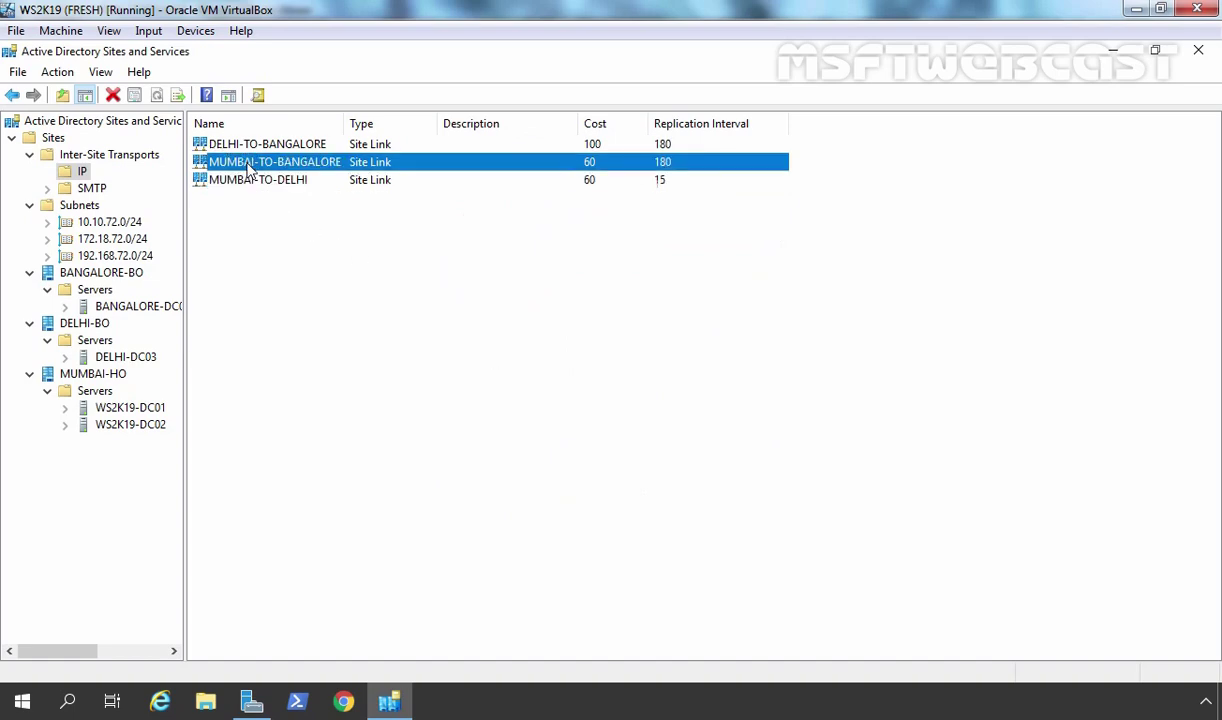
{"action": "right_click", "coordinate": [250, 168]}
{"action": "left_click", "coordinate": [295, 227]}
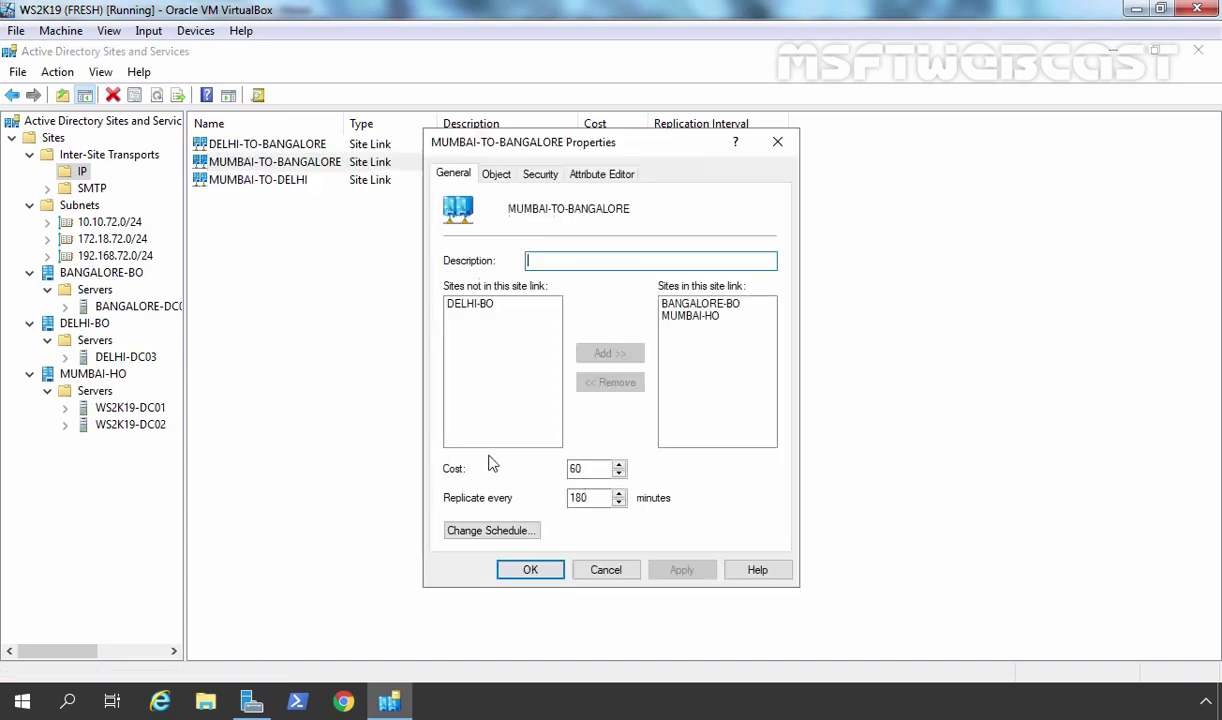
{"action": "left_click", "coordinate": [478, 536]}
{"action": "left_click_drag", "start_coordinate": [518, 336], "coordinate": [612, 432]}
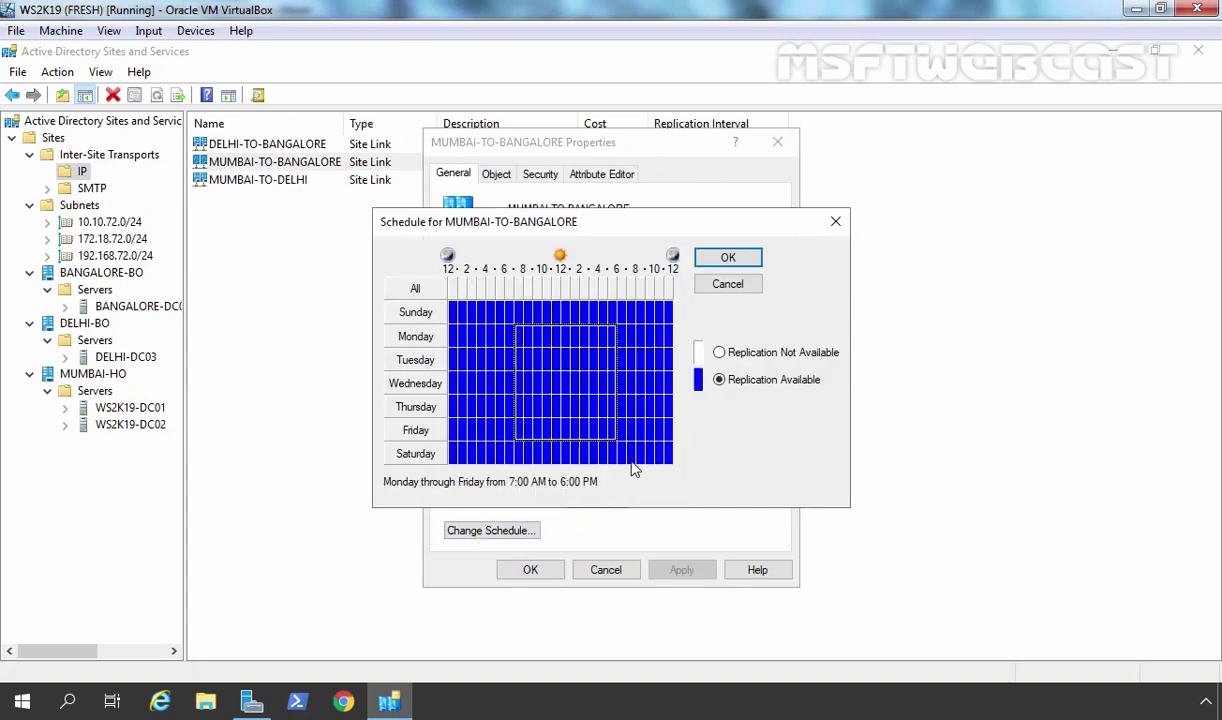
{"action": "left_click", "coordinate": [730, 356]}
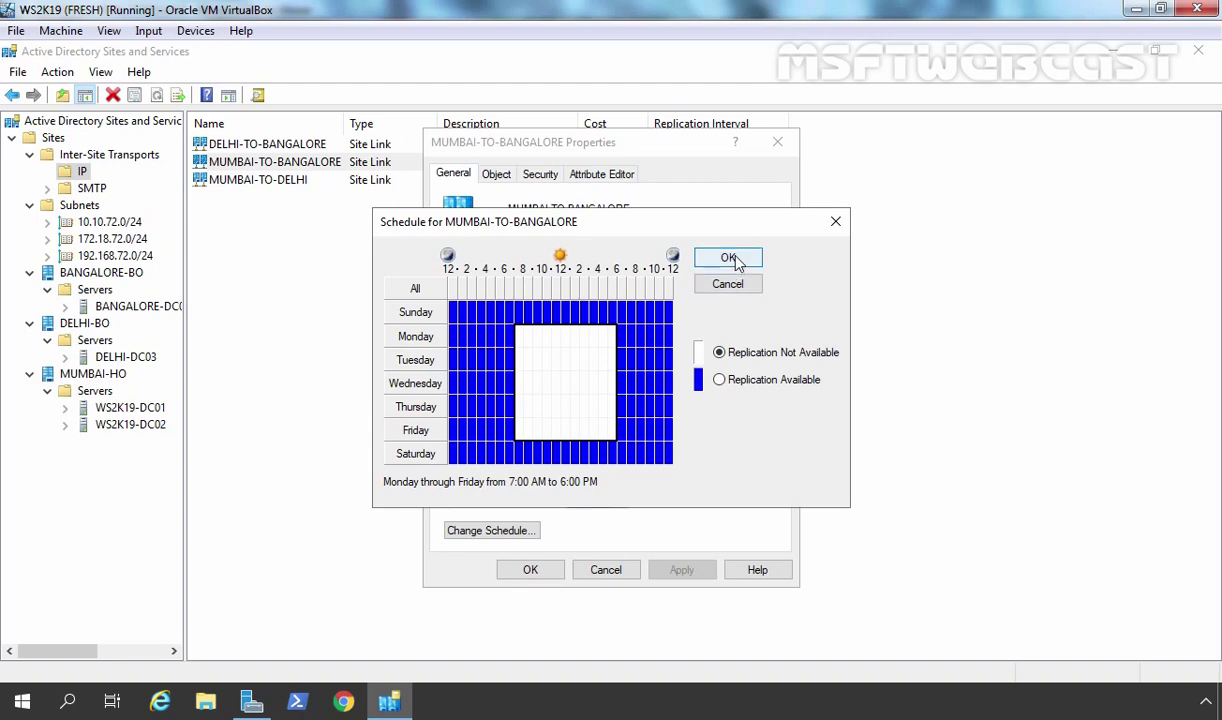
{"action": "left_click", "coordinate": [730, 258]}
Set MUMBAI-TO-BANGALORE's replication interval from 180 to 15 minutes.
{"action": "double_click", "coordinate": [580, 498]}
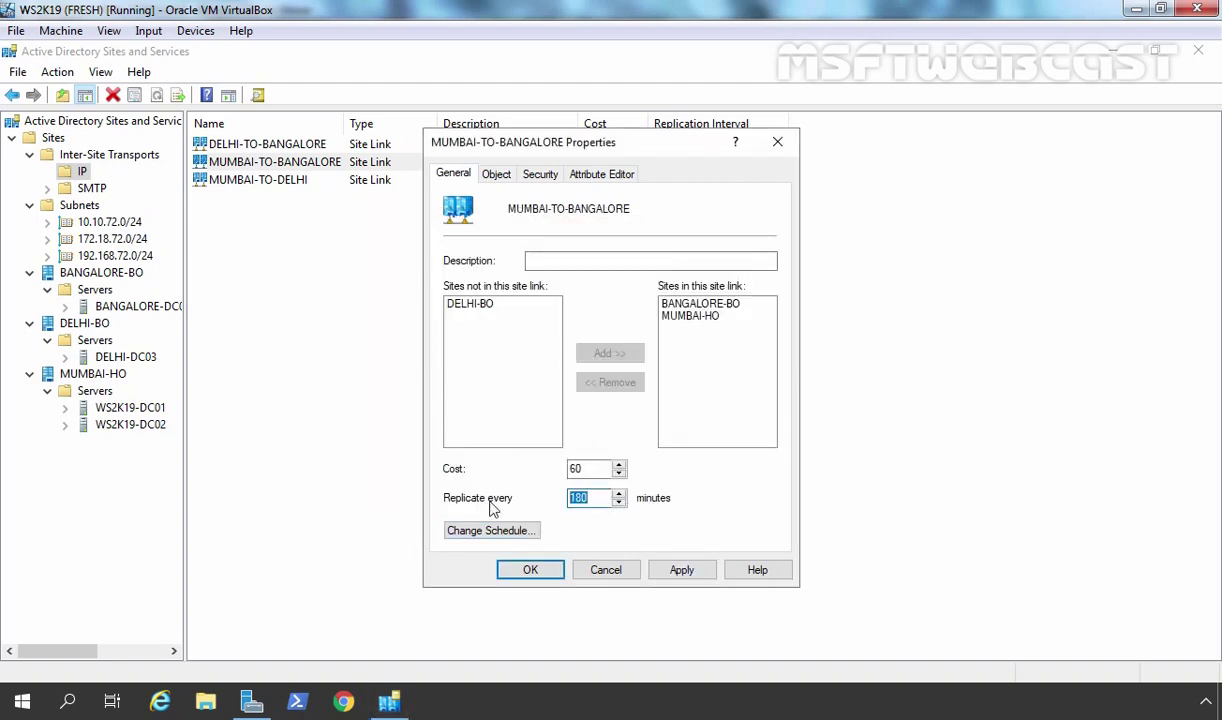
{"action": "type", "text": "15"}
{"action": "left_click", "coordinate": [689, 575]}
{"action": "left_click", "coordinate": [538, 570]}
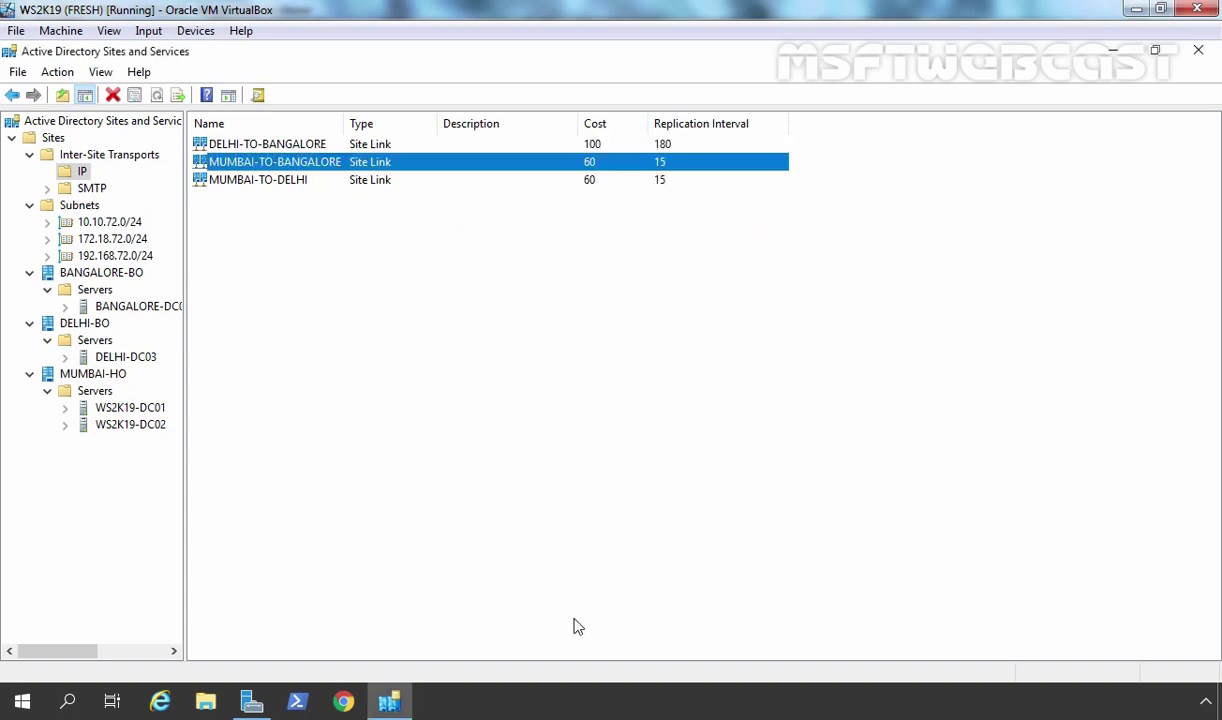
{"action": "left_click", "coordinate": [355, 301]}
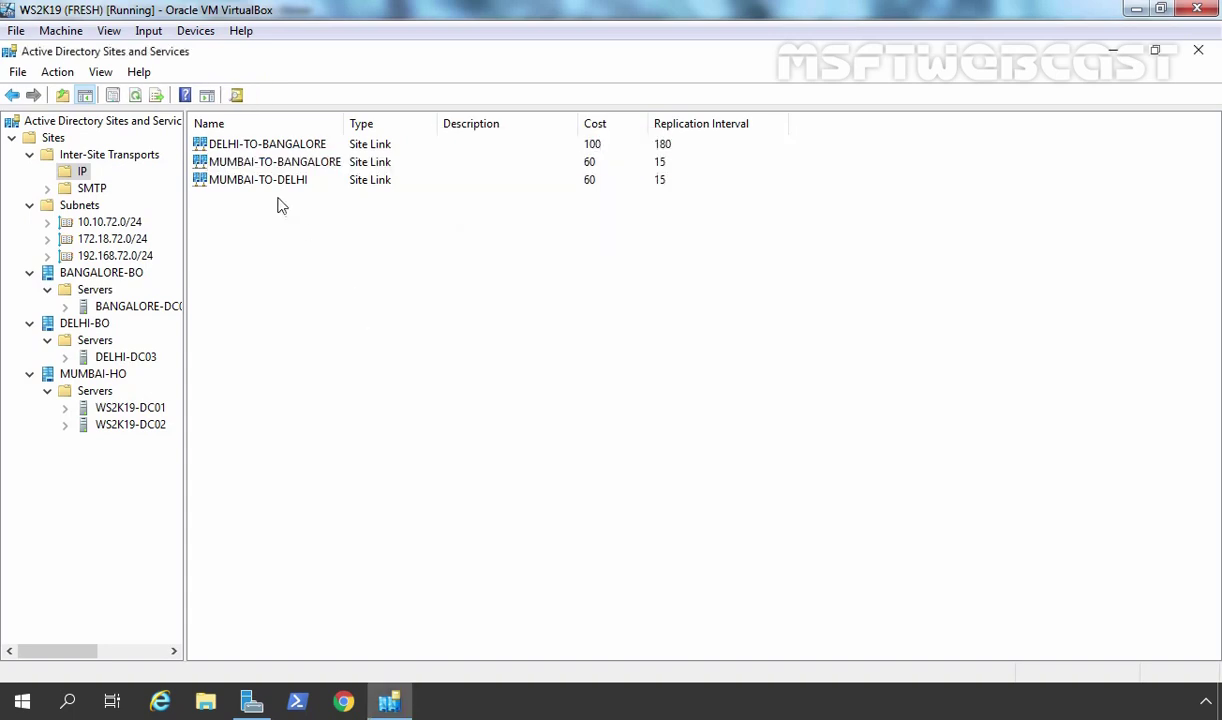
{"action": "left_click", "coordinate": [240, 148]}
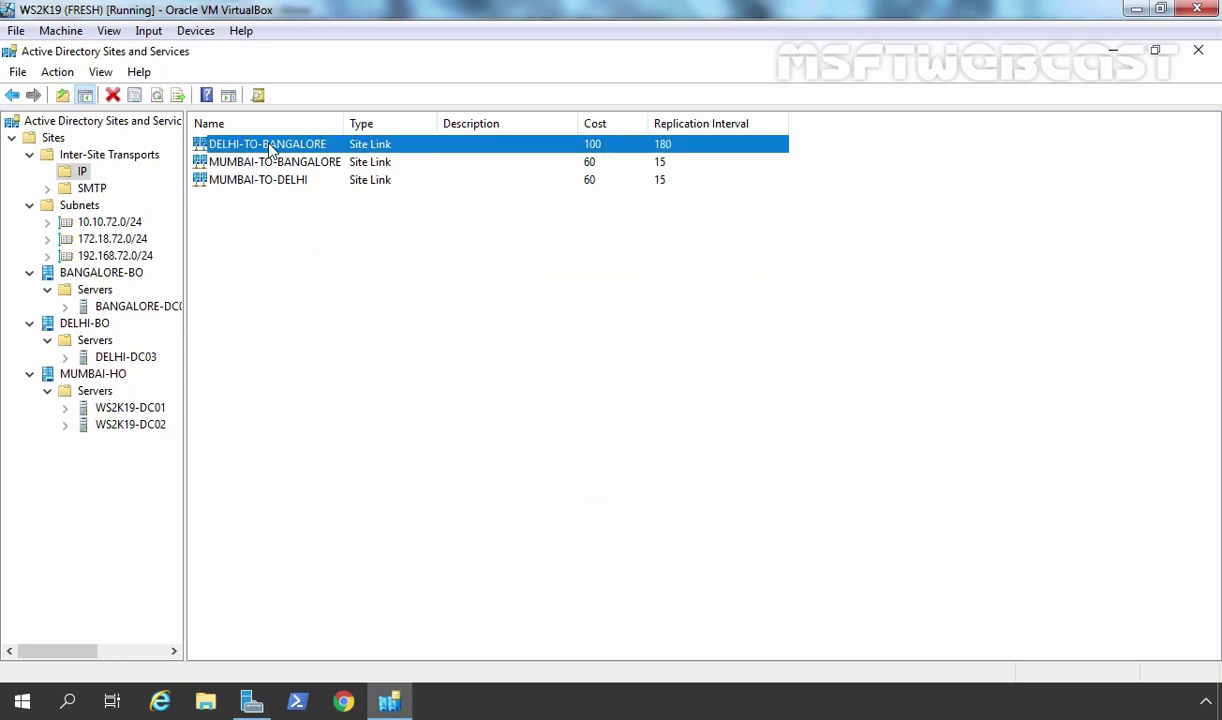
{"action": "left_click", "coordinate": [297, 262]}
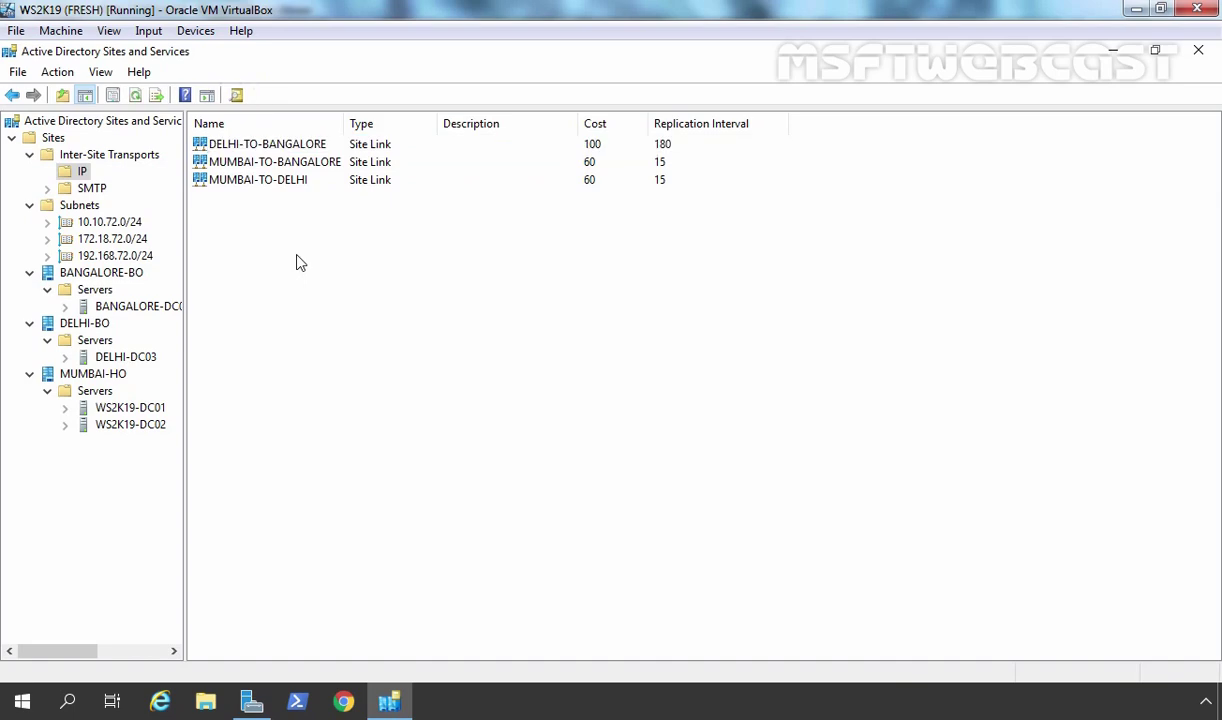
{"action": "right_click", "coordinate": [297, 258]}
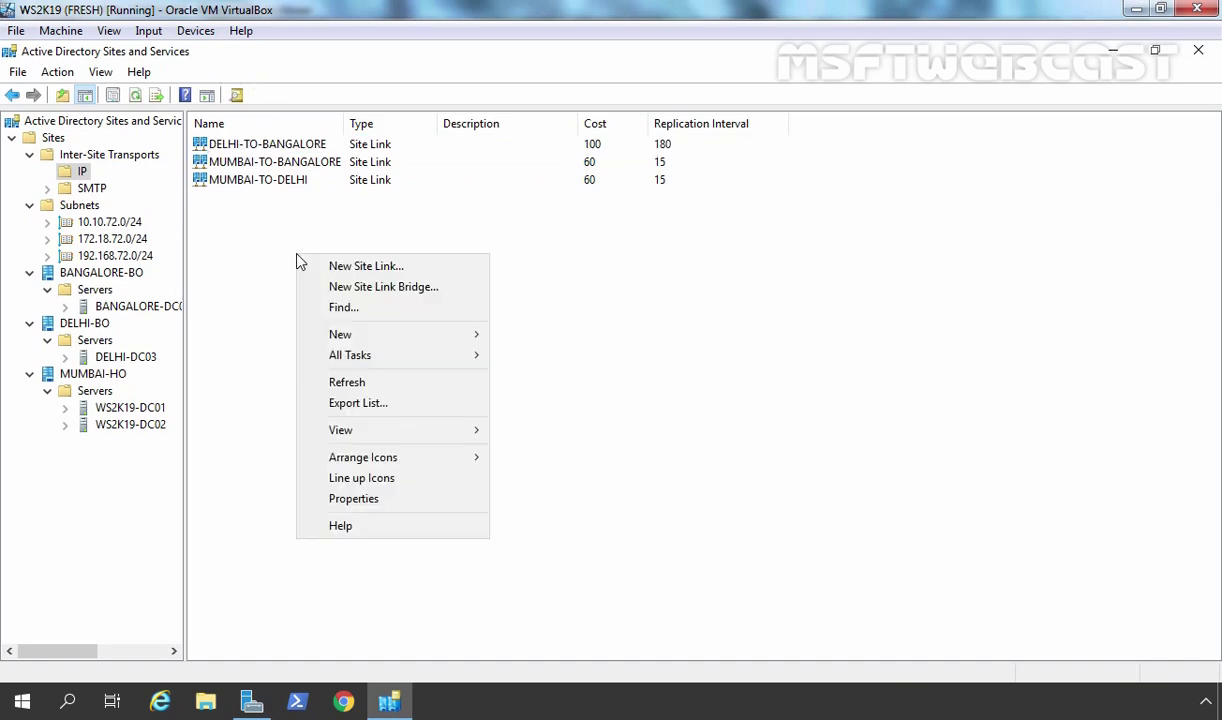
{"action": "key", "text": "Down"}
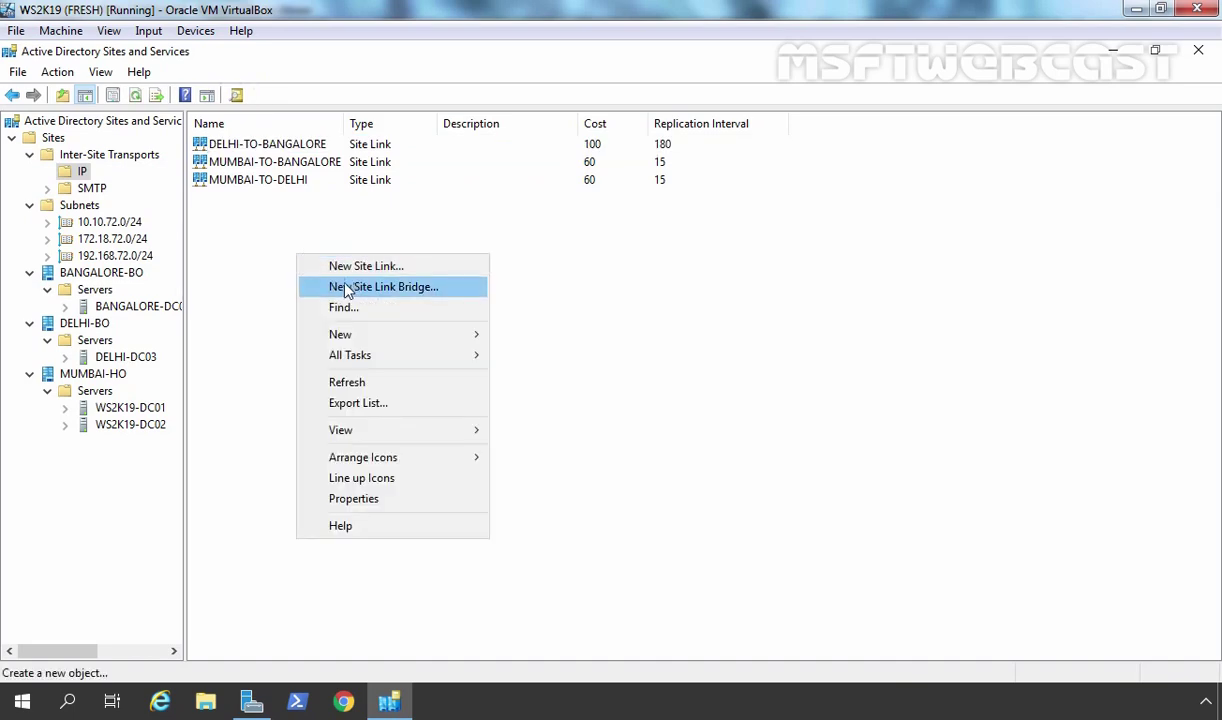
{"action": "key", "text": "Escape"}
{"action": "left_click", "coordinate": [84, 172]}
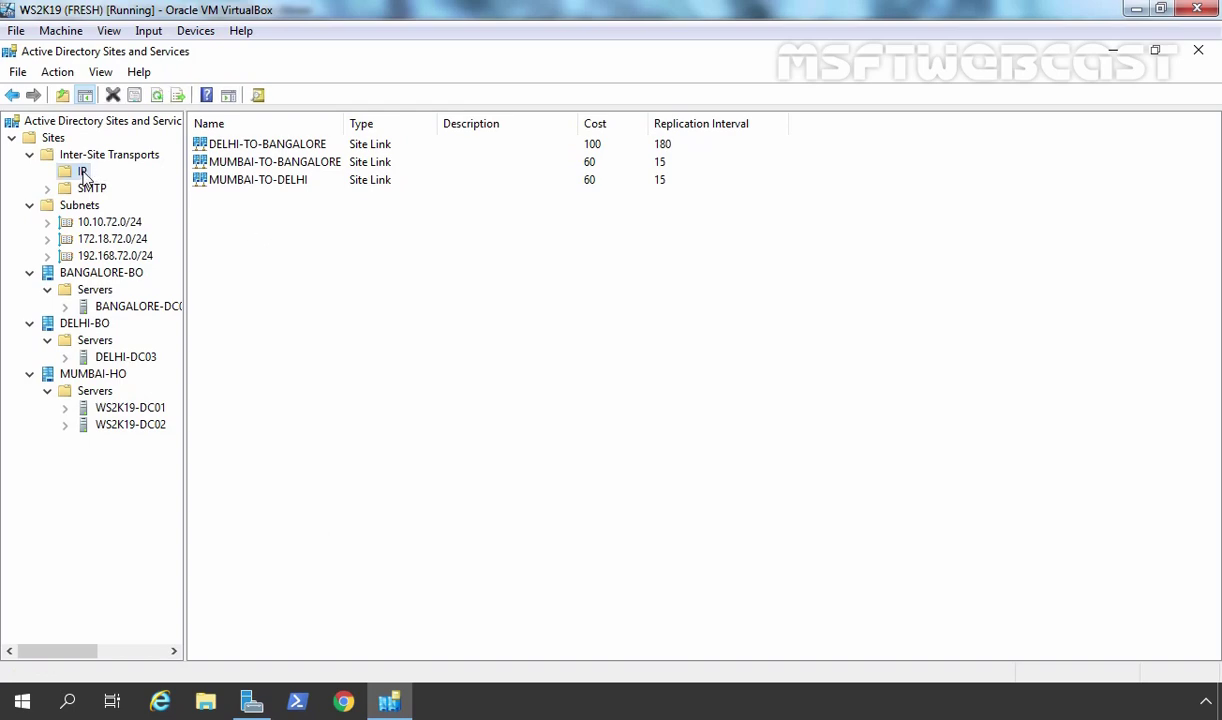
{"action": "right_click", "coordinate": [84, 172]}
{"action": "left_click", "coordinate": [180, 358]}
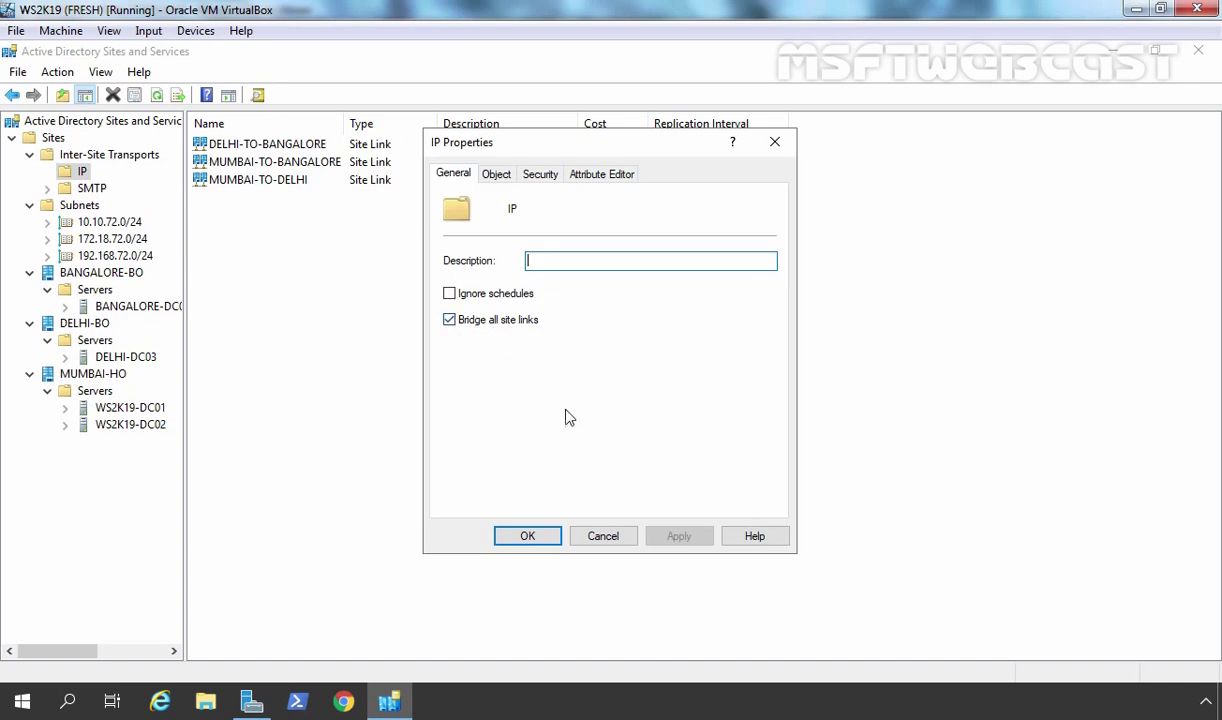
{"action": "left_click", "coordinate": [606, 538]}
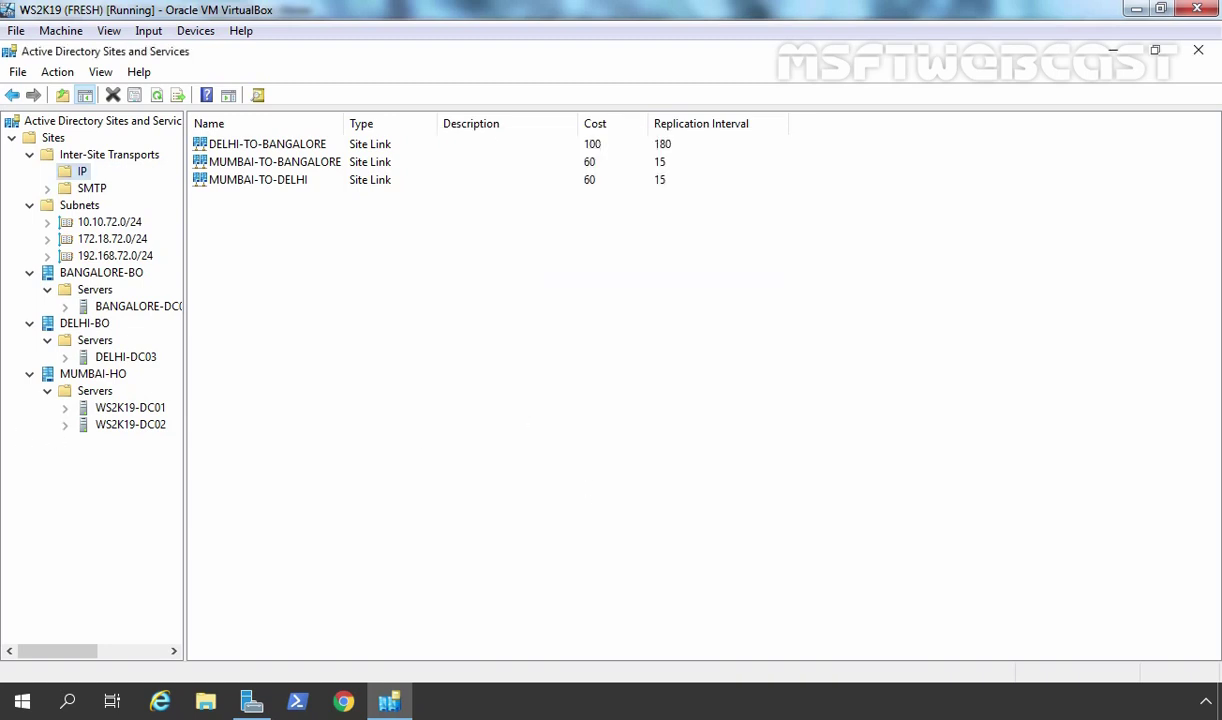
{"action": "key", "text": "alt+Tab"}
Display MUMBAI-HO's Servers folder listing WS2K19-DC01 and WS2K19-DC02.
{"action": "key", "text": "Right"}
{"action": "left_click", "coordinate": [95, 391]}
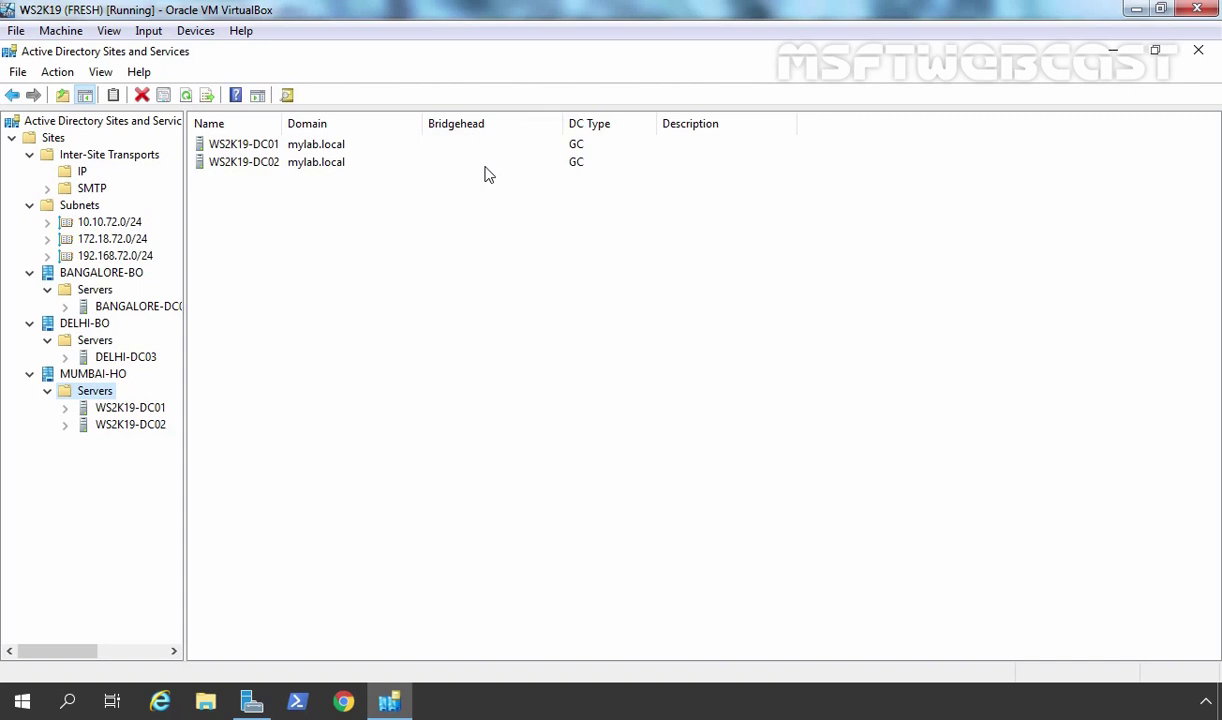
Add IP to WS2K19-DC01's preferred bridgehead transports in its server properties.
{"action": "left_click", "coordinate": [122, 410]}
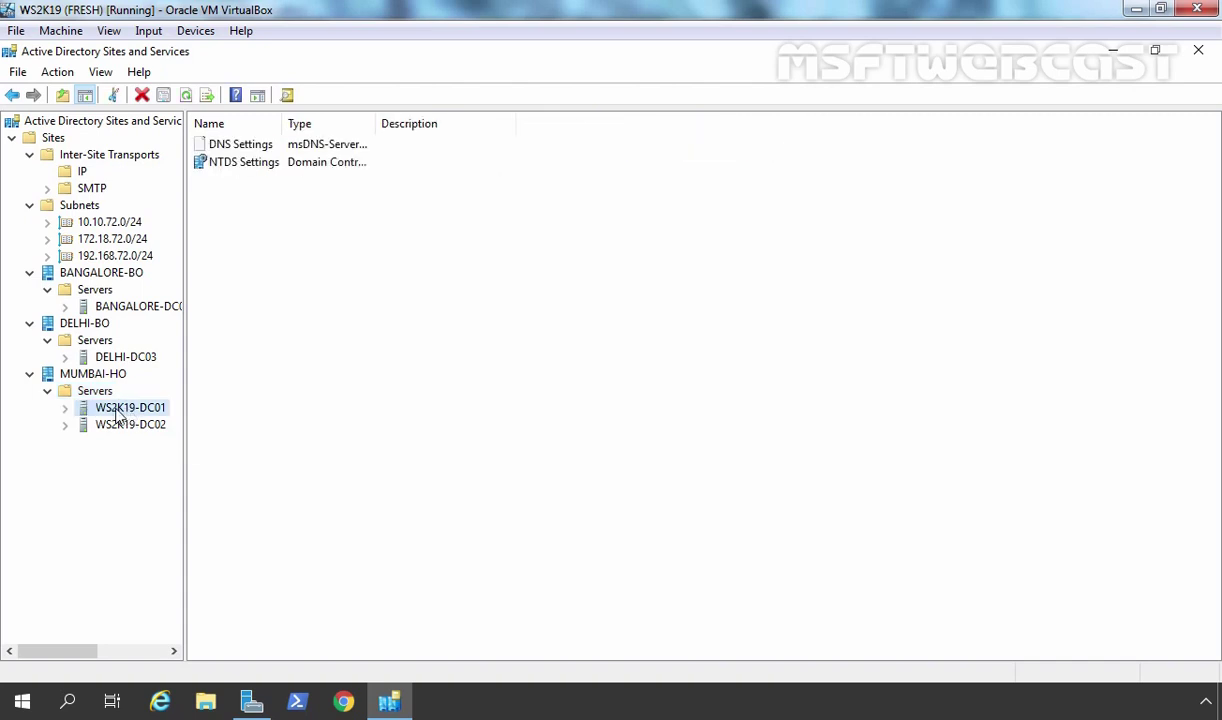
{"action": "double_click", "coordinate": [118, 410]}
{"action": "right_click", "coordinate": [128, 411]}
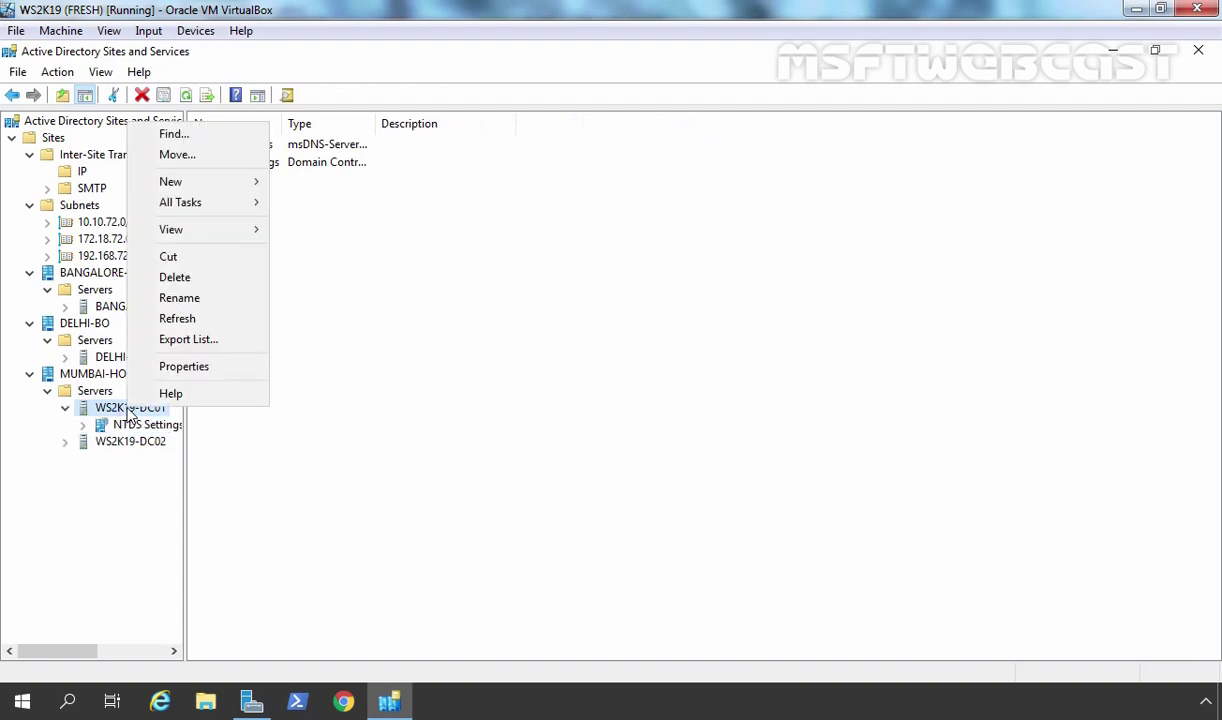
{"action": "left_click", "coordinate": [178, 366]}
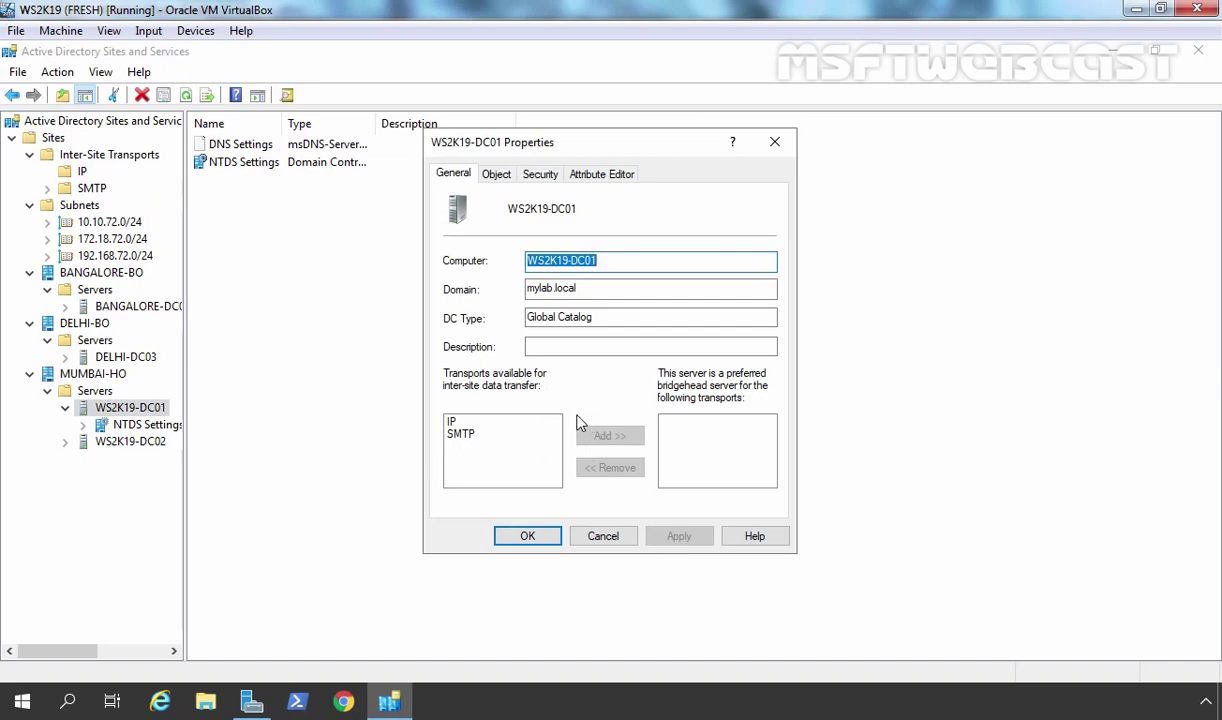
{"action": "left_click", "coordinate": [451, 423]}
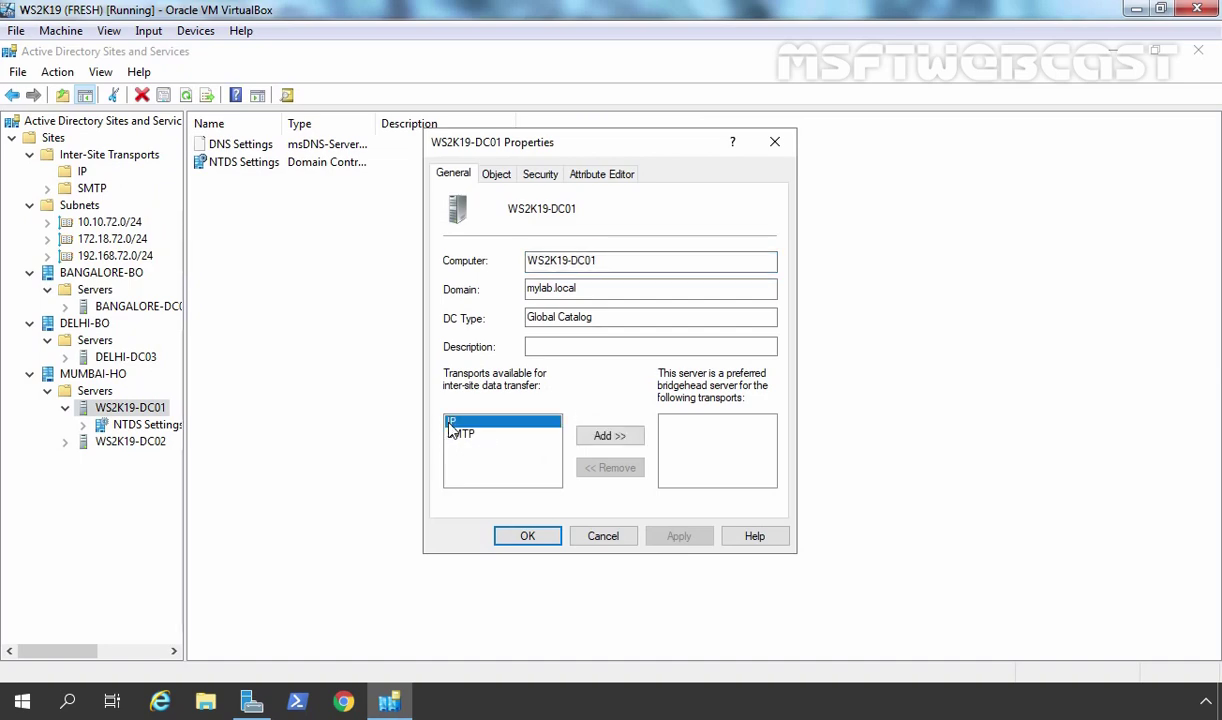
{"action": "left_click", "coordinate": [610, 437]}
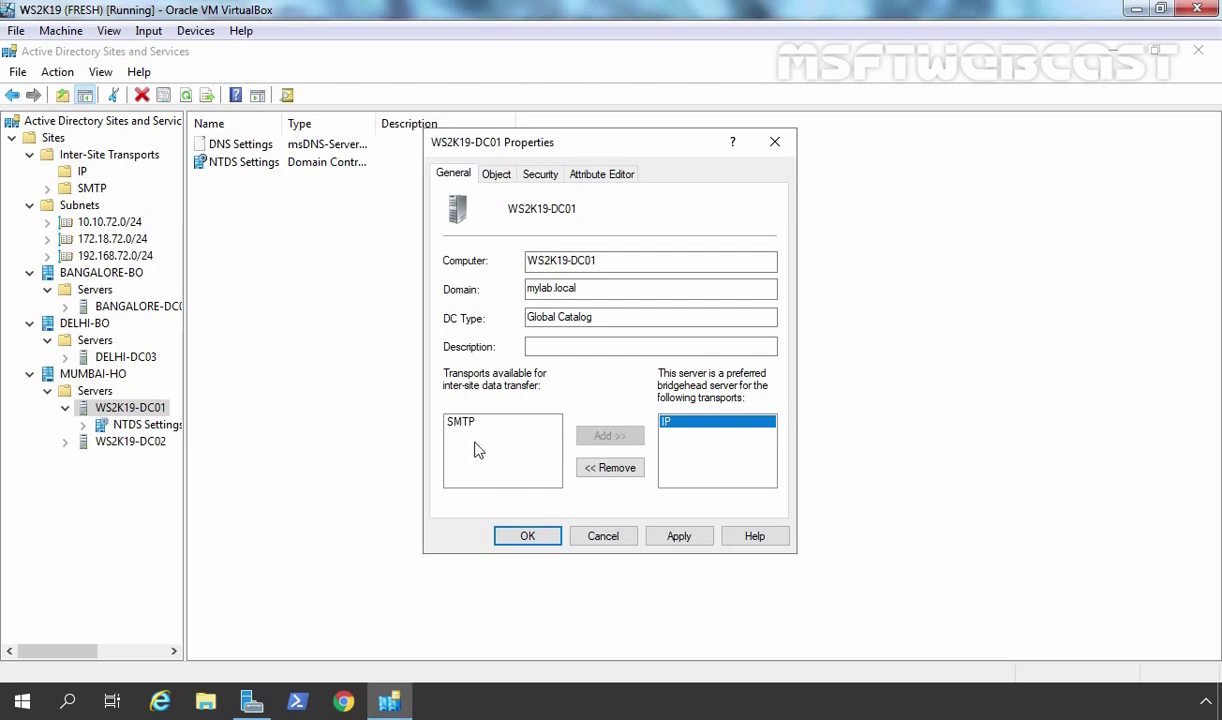
{"action": "left_click", "coordinate": [679, 537]}
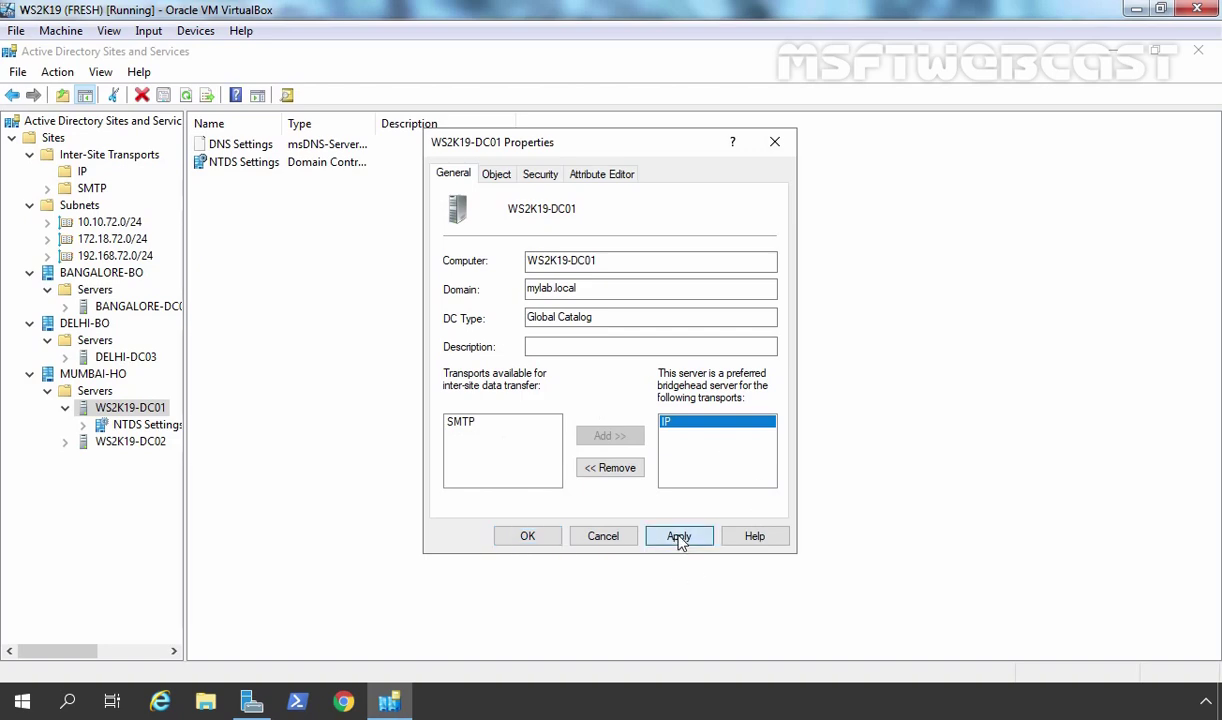
{"action": "left_click", "coordinate": [530, 537]}
Refresh the MUMBAI-HO server list to confirm the bridgehead, then bring up Administrator PowerShell.
{"action": "left_click", "coordinate": [96, 390]}
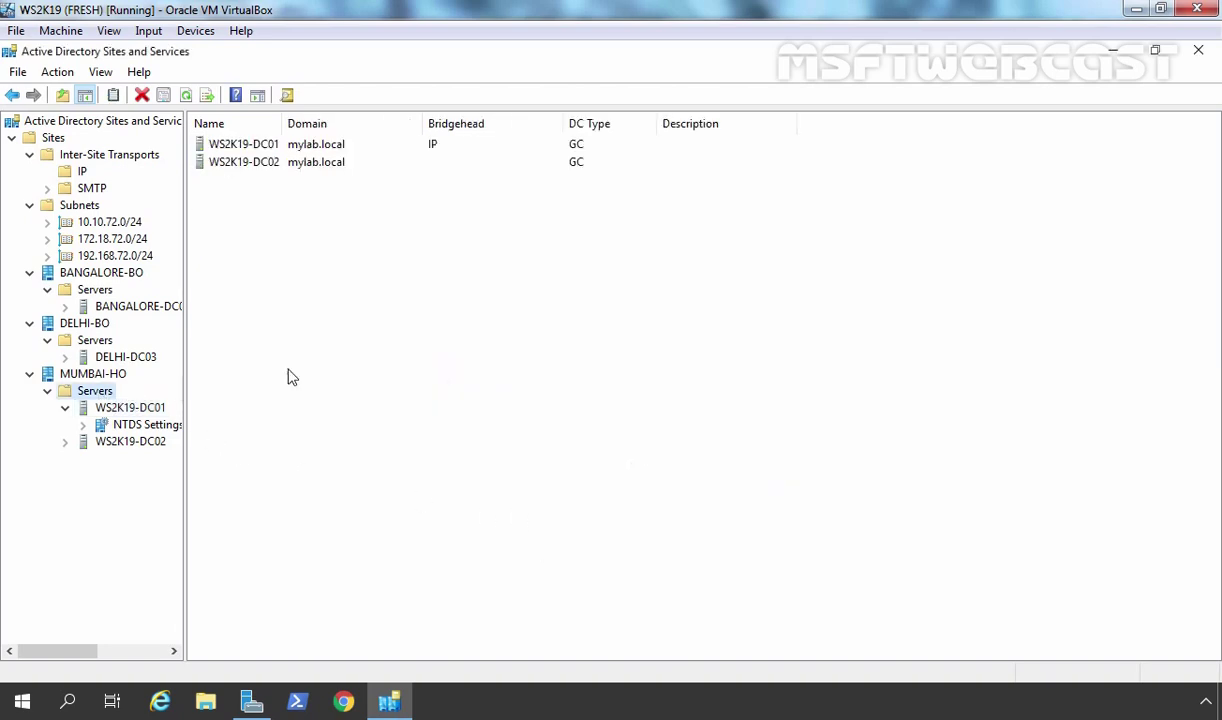
{"action": "right_click", "coordinate": [381, 320]}
{"action": "left_click", "coordinate": [425, 417]}
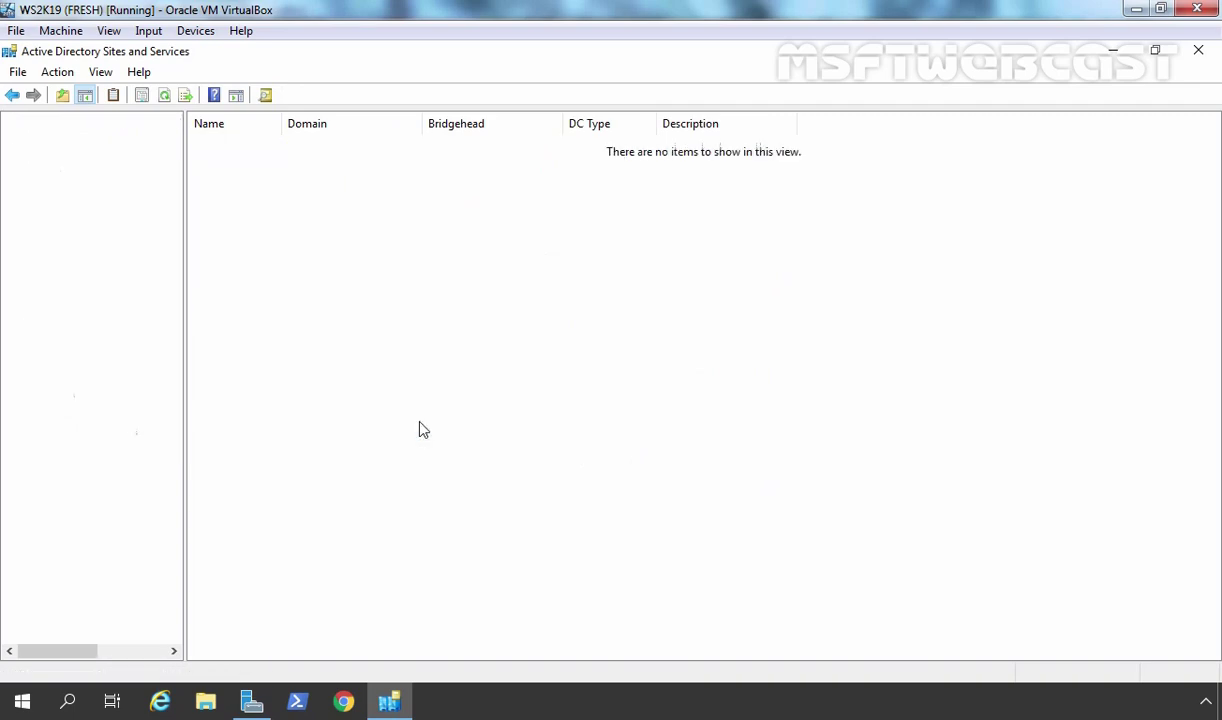
{"action": "left_click", "coordinate": [436, 147]}
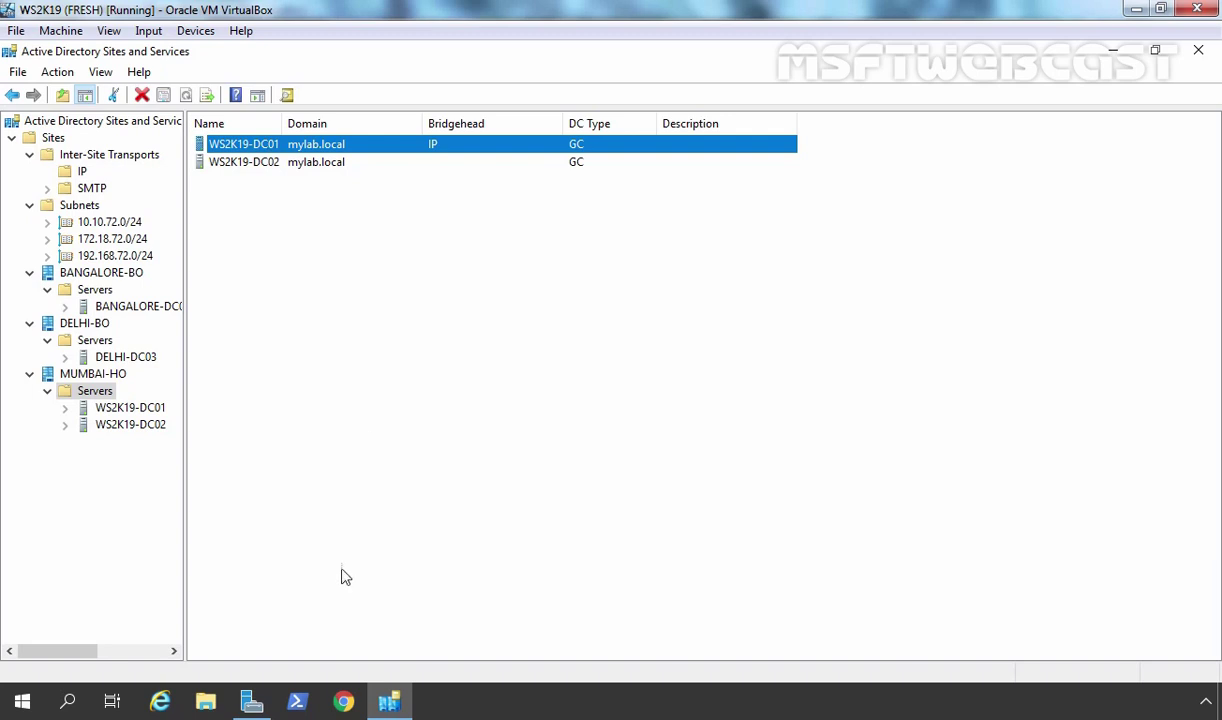
{"action": "left_click", "coordinate": [297, 701]}
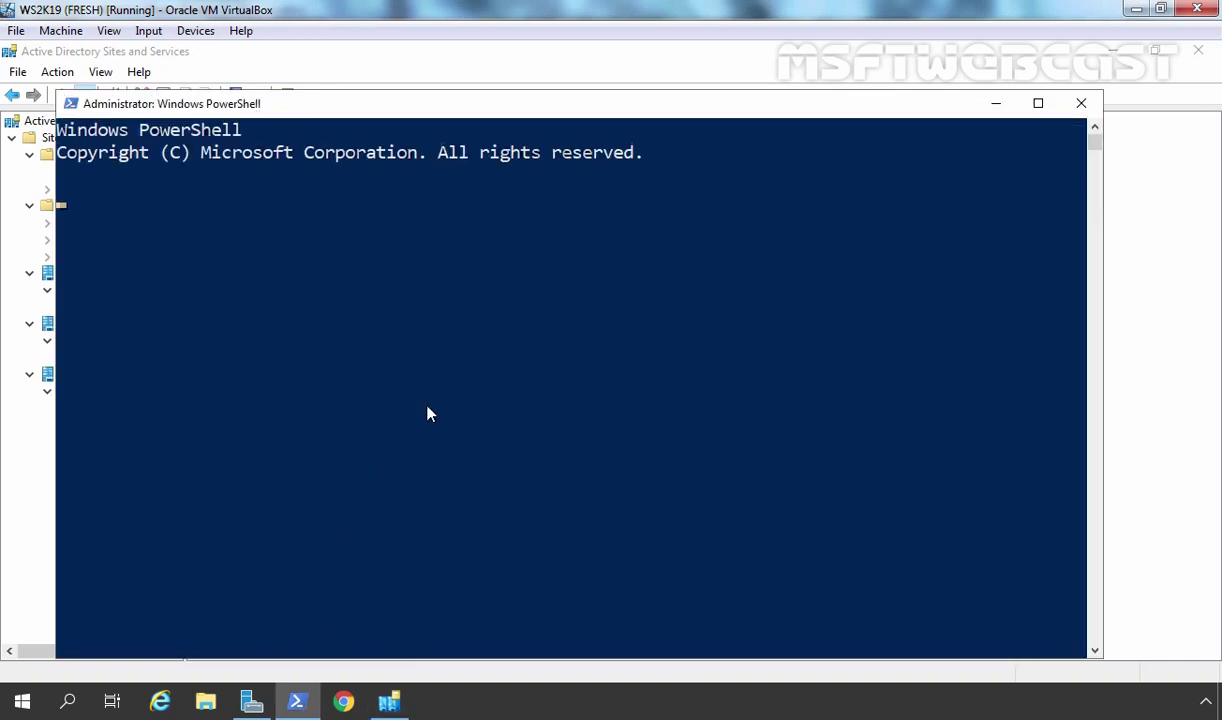
Run repadmin /syncall to force replication on all domain controllers, then minimize PowerShell.
{"action": "type", "text": "repadmin /syncall"}
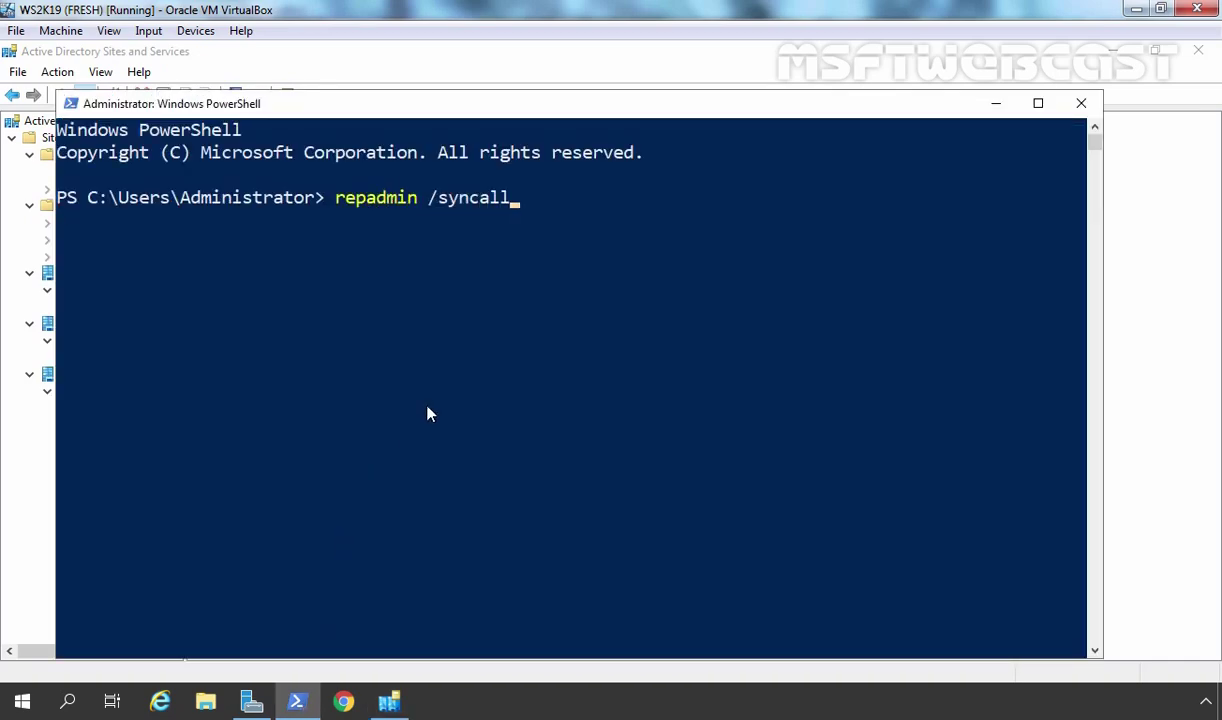
{"action": "key", "text": "Return"}
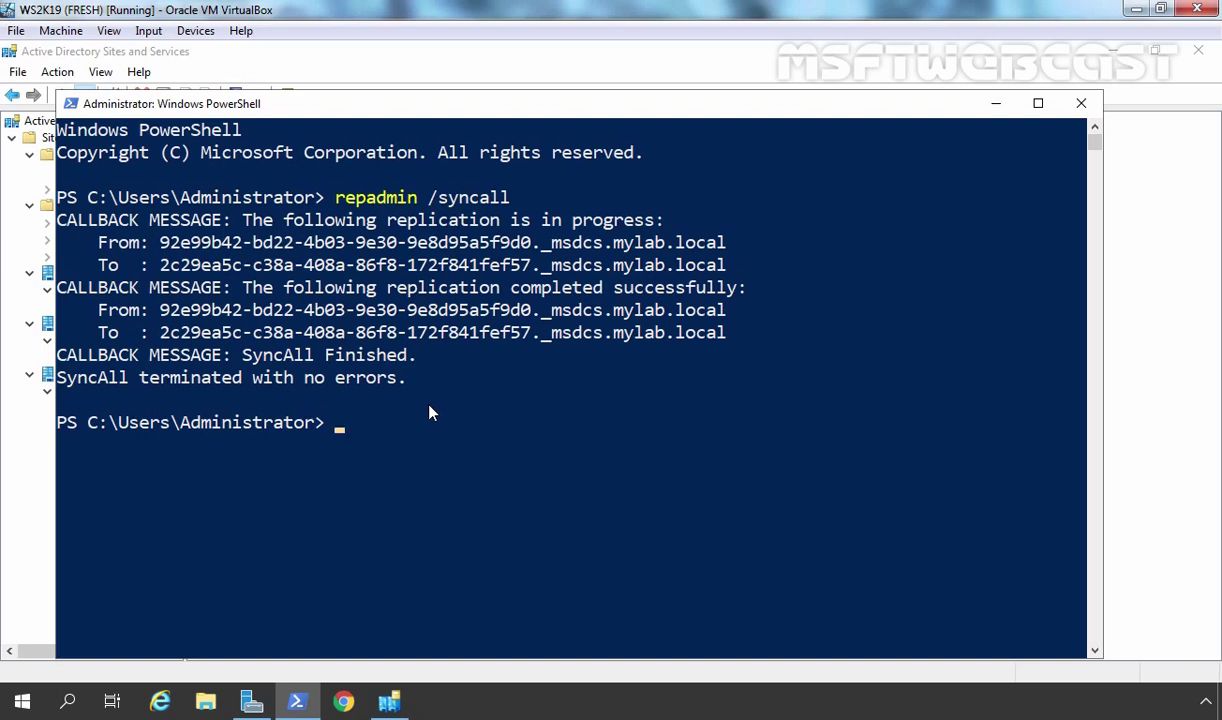
{"action": "left_click", "coordinate": [996, 103]}
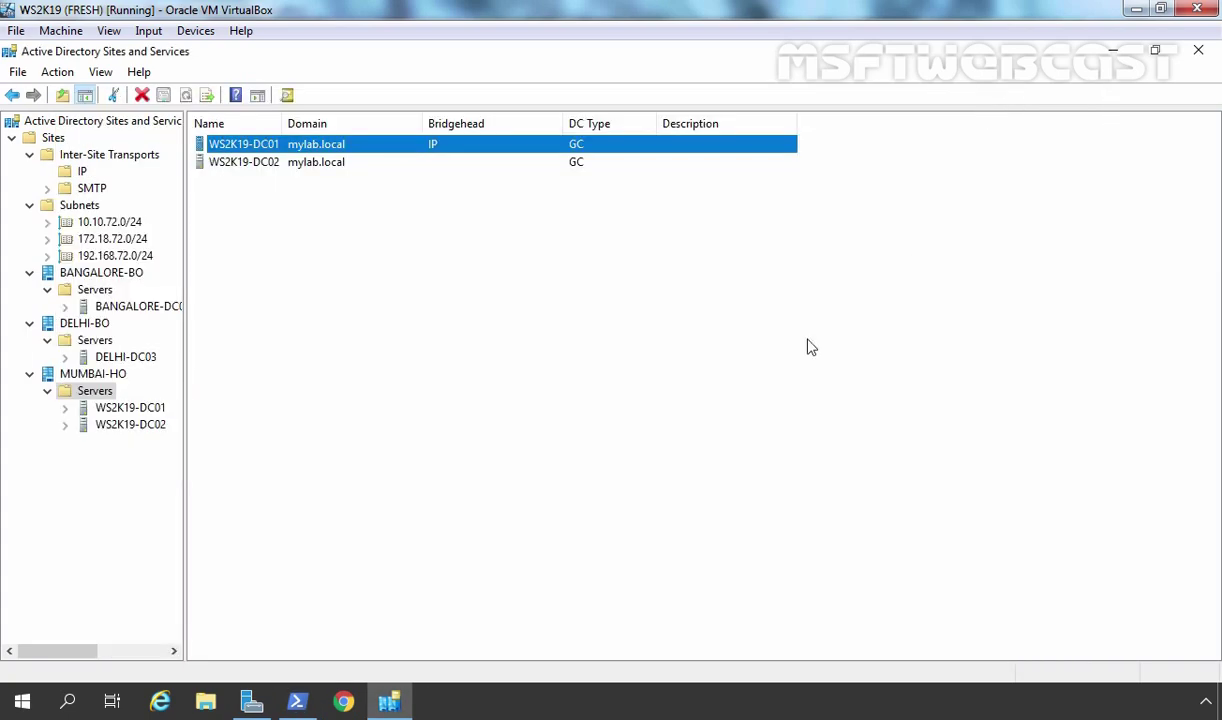
Expand WS2K19-DC01 and run Check Replication Topology on its NTDS Settings.
{"action": "double_click", "coordinate": [122, 405]}
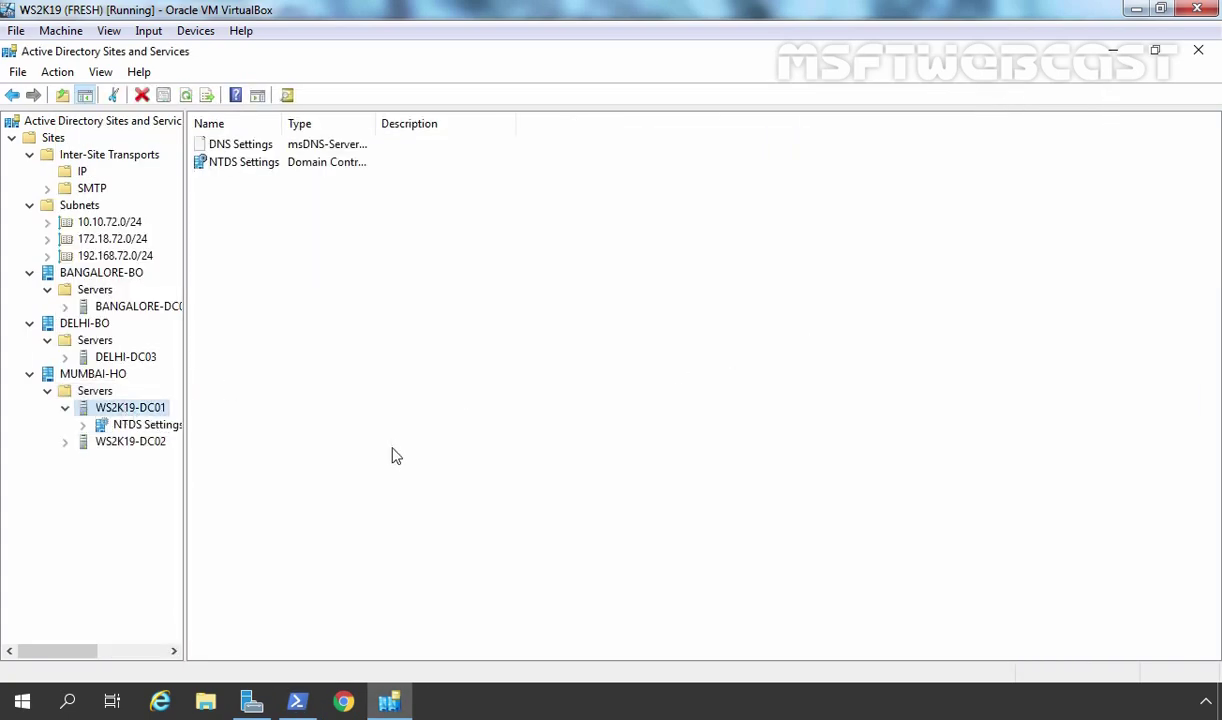
{"action": "key", "text": "Down"}
{"action": "key", "text": "shift+F10"}
{"action": "key", "text": "Down"}
{"action": "key", "text": "Down"}
{"action": "key", "text": "Down"}
{"action": "key", "text": "Right"}
{"action": "key", "text": "Down"}
{"action": "key", "text": "Return"}
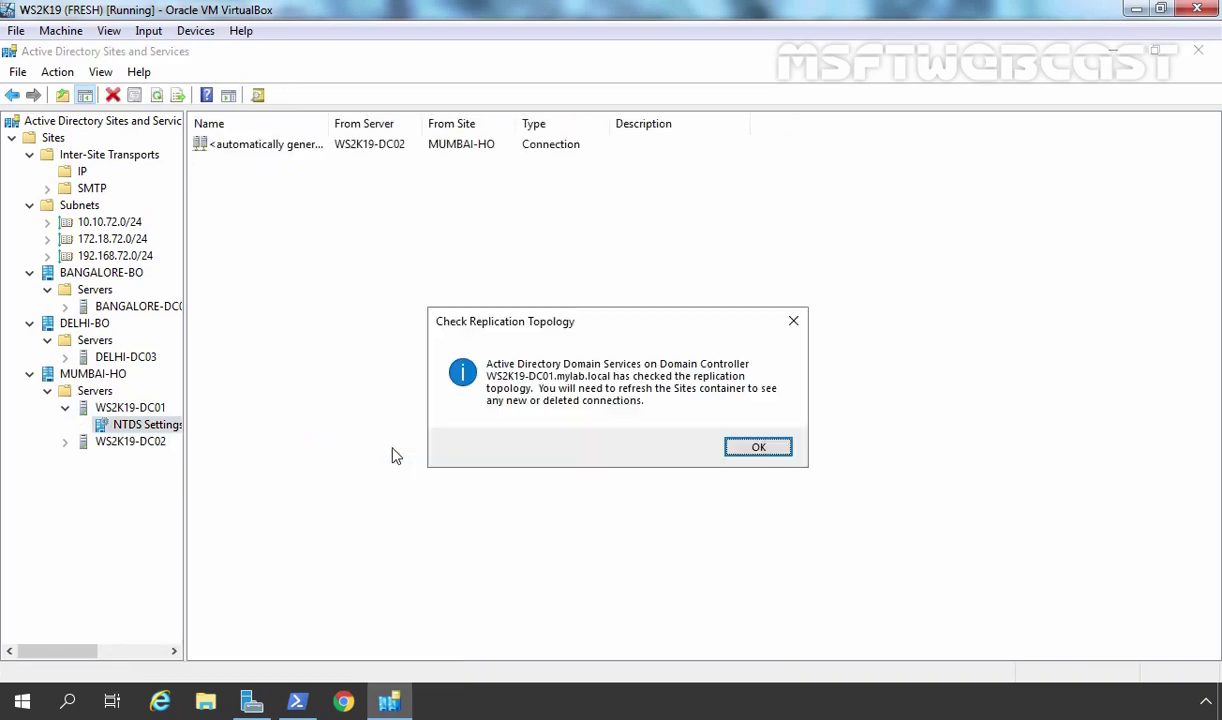
{"action": "left_click", "coordinate": [758, 449]}
Refresh WS2K19-DC01's connection list and force replication over the Bangalore connection.
{"action": "right_click", "coordinate": [361, 221]}
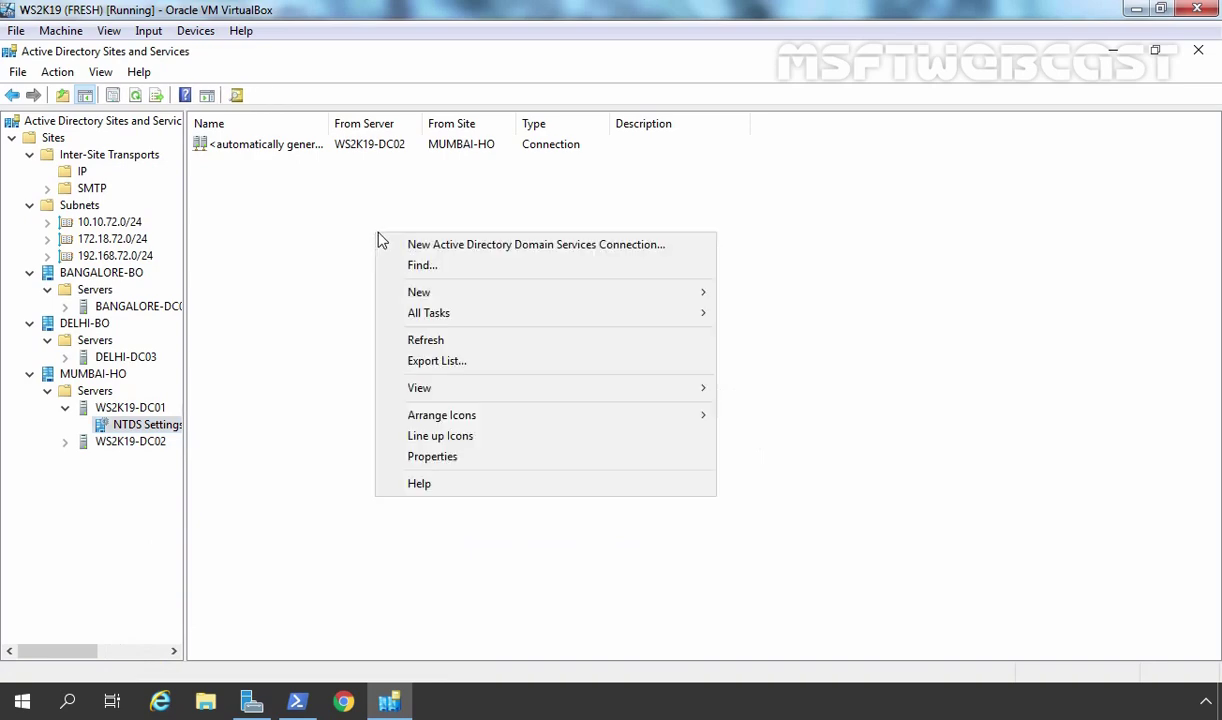
{"action": "left_click", "coordinate": [423, 340]}
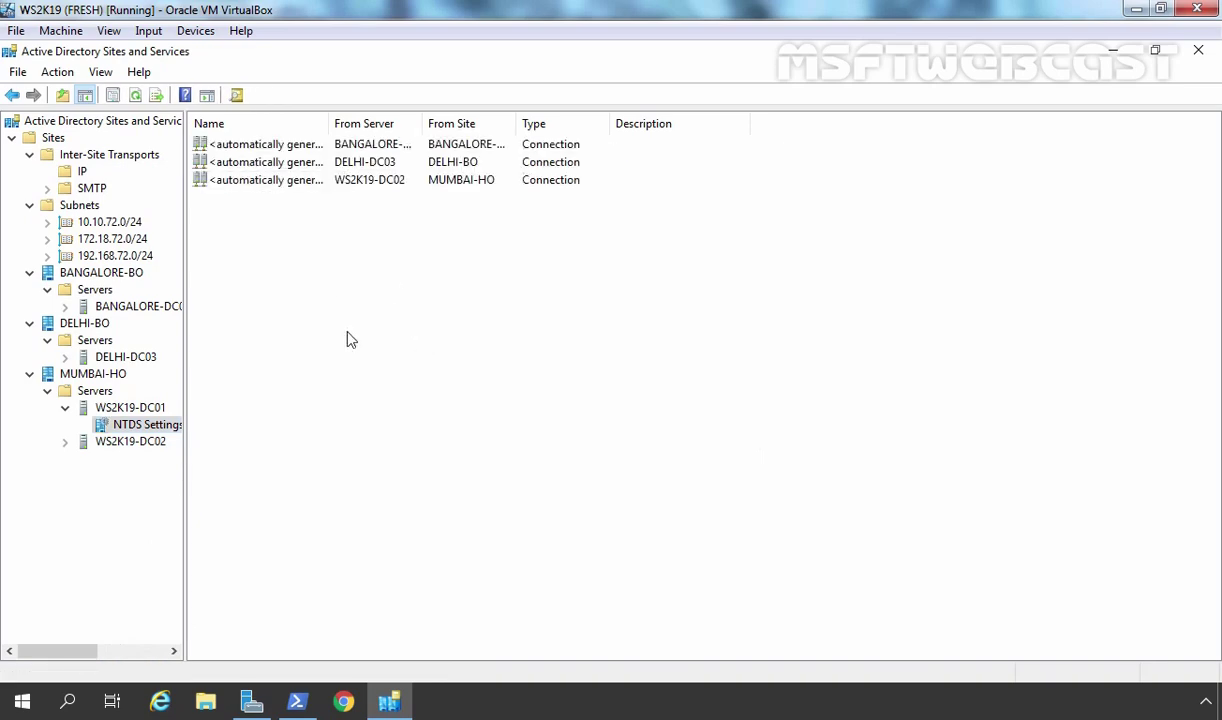
{"action": "right_click", "coordinate": [349, 296]}
{"action": "left_click", "coordinate": [372, 399]}
{"action": "left_click", "coordinate": [262, 145]}
{"action": "right_click", "coordinate": [262, 146]}
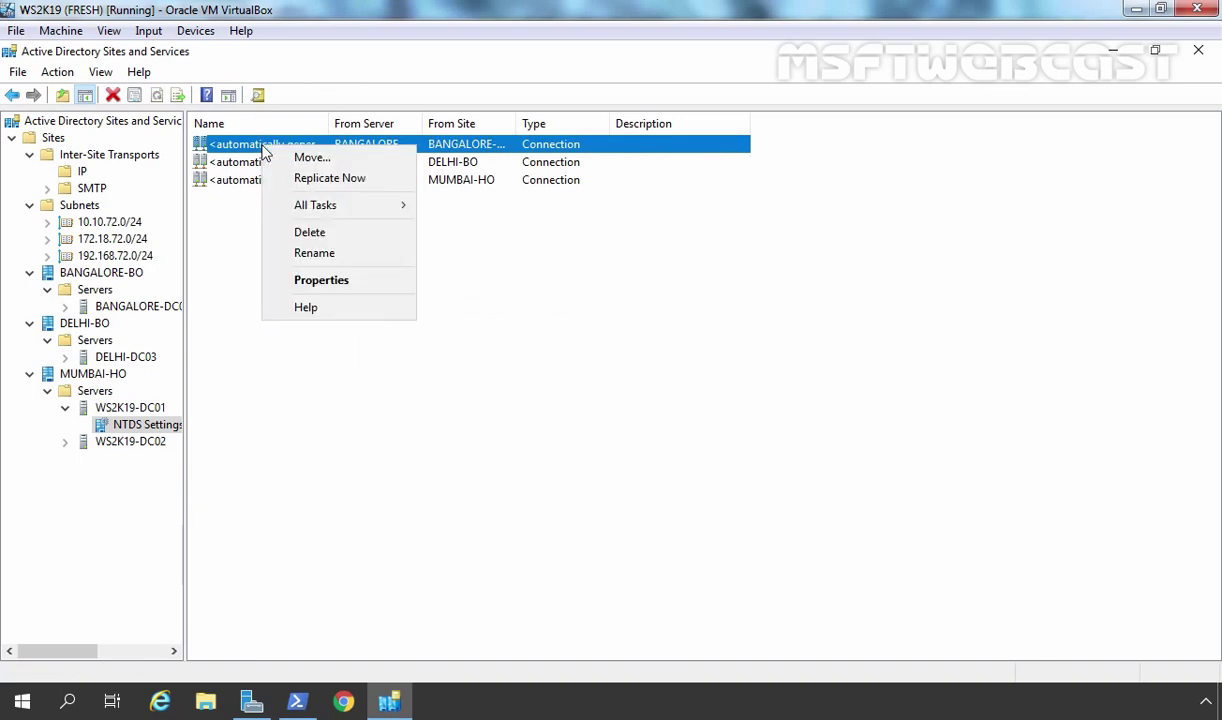
{"action": "left_click", "coordinate": [312, 177]}
{"action": "left_click", "coordinate": [758, 452]}
Refresh the list again and replicate now from DELHI-DC03.
{"action": "right_click", "coordinate": [306, 281]}
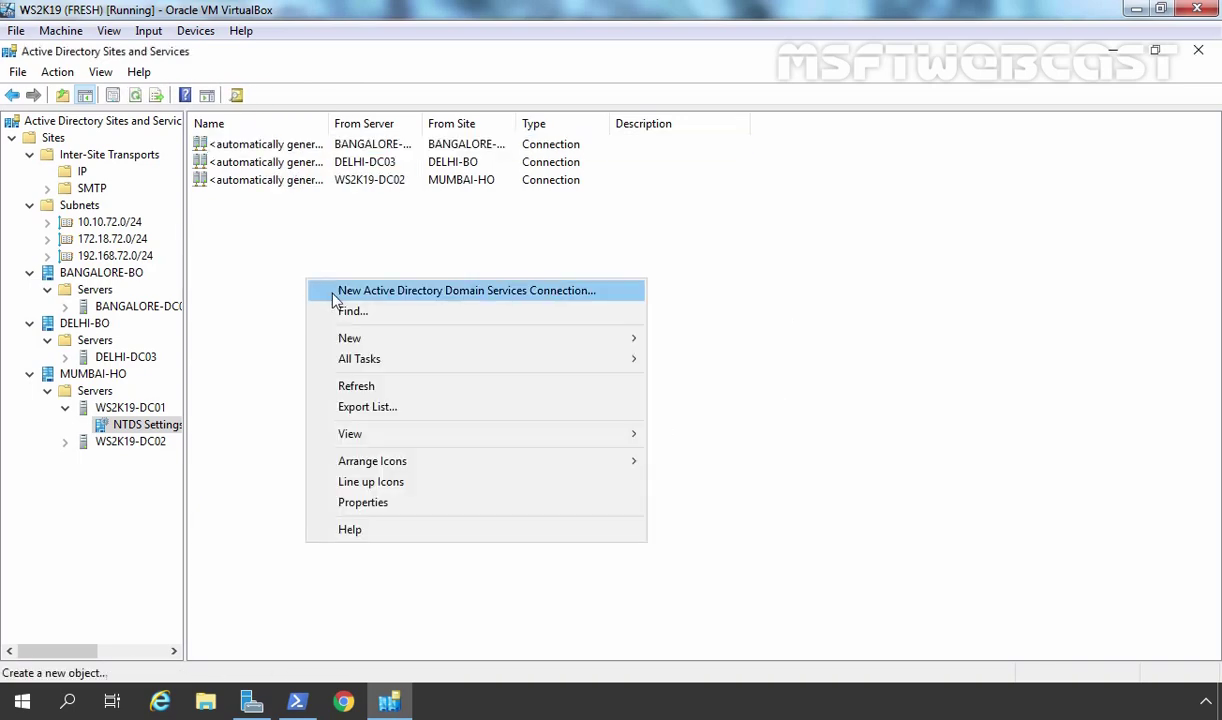
{"action": "left_click", "coordinate": [361, 390]}
{"action": "left_click", "coordinate": [272, 166]}
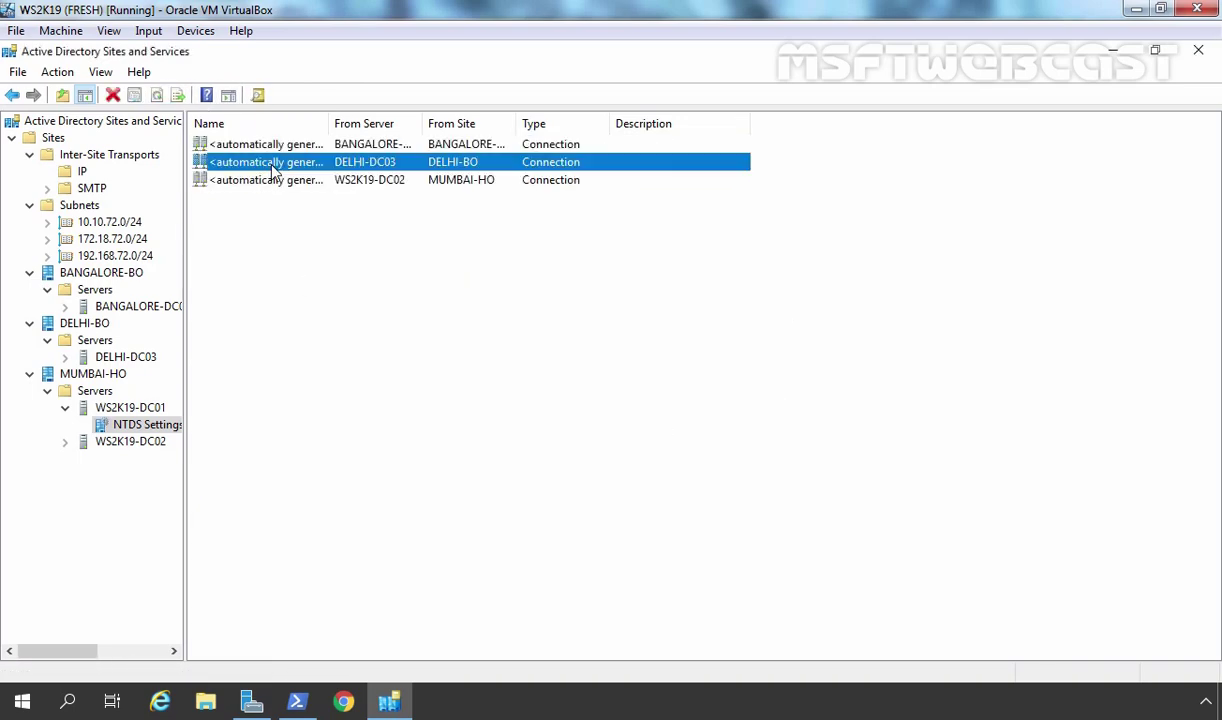
{"action": "right_click", "coordinate": [272, 166]}
{"action": "left_click", "coordinate": [312, 197]}
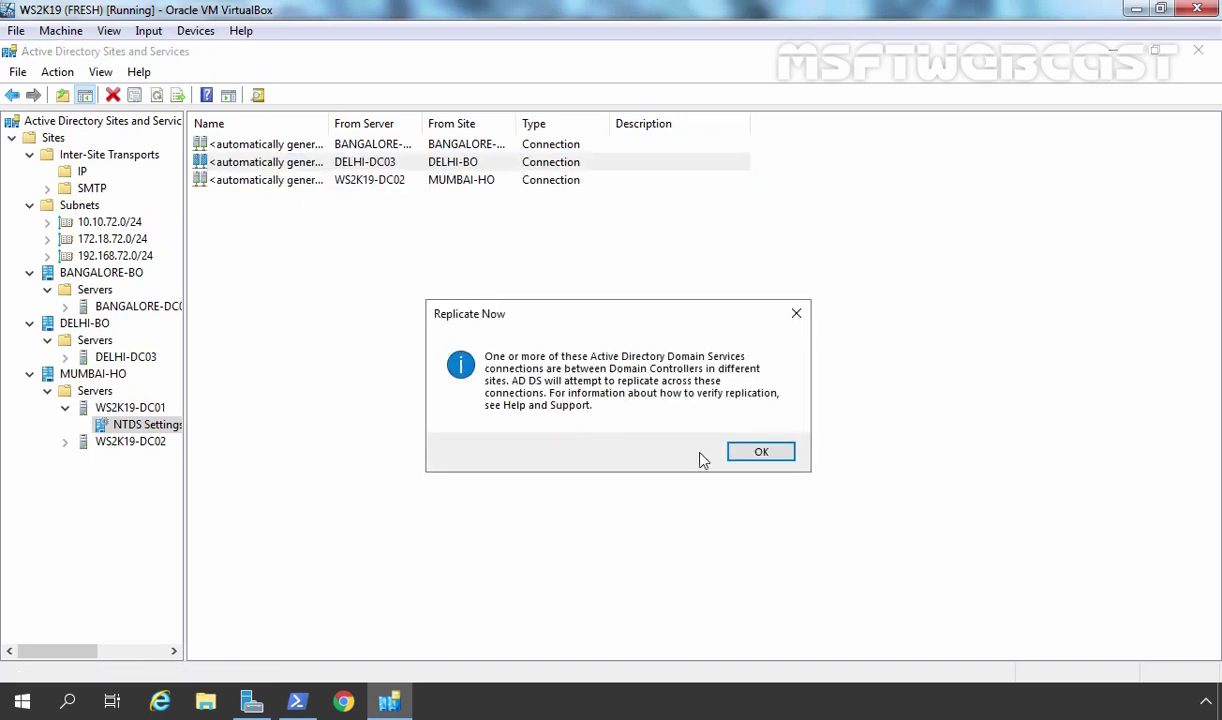
{"action": "left_click", "coordinate": [758, 452]}
Force replication from WS2K19-DC02, then refresh the connection list.
{"action": "left_click", "coordinate": [262, 183]}
{"action": "right_click", "coordinate": [263, 186]}
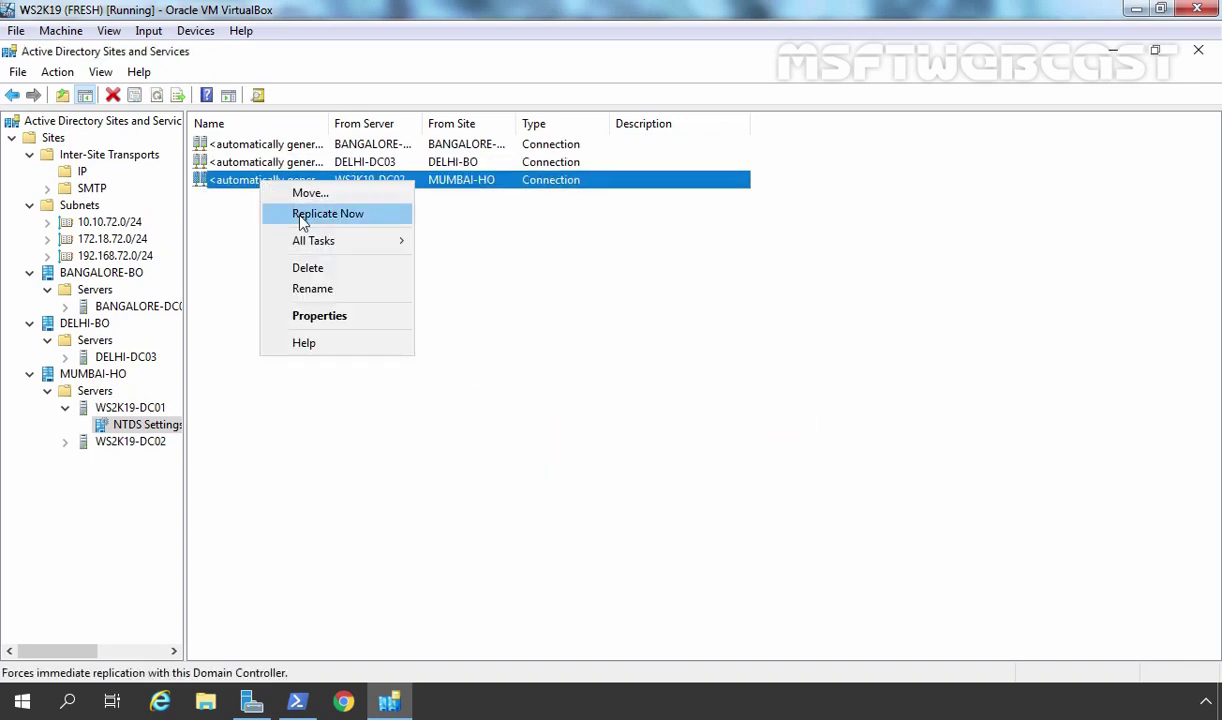
{"action": "left_click", "coordinate": [308, 214]}
{"action": "left_click", "coordinate": [732, 440]}
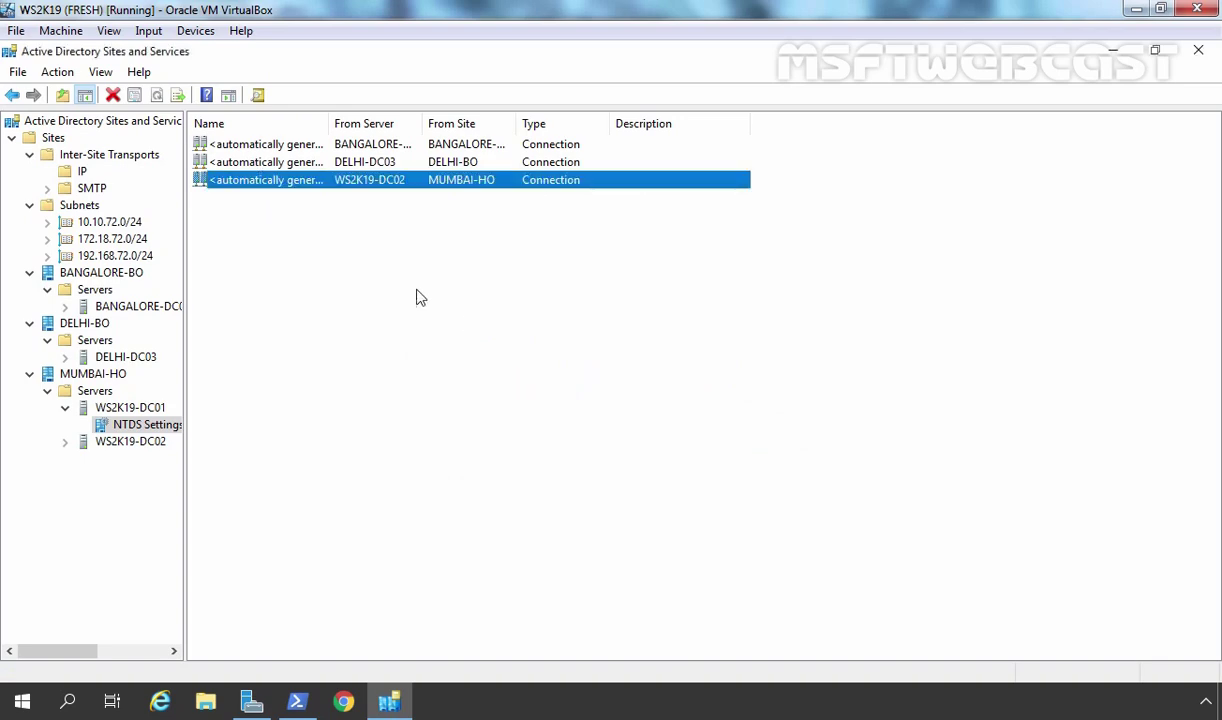
{"action": "right_click", "coordinate": [413, 290]}
{"action": "left_click", "coordinate": [463, 397]}
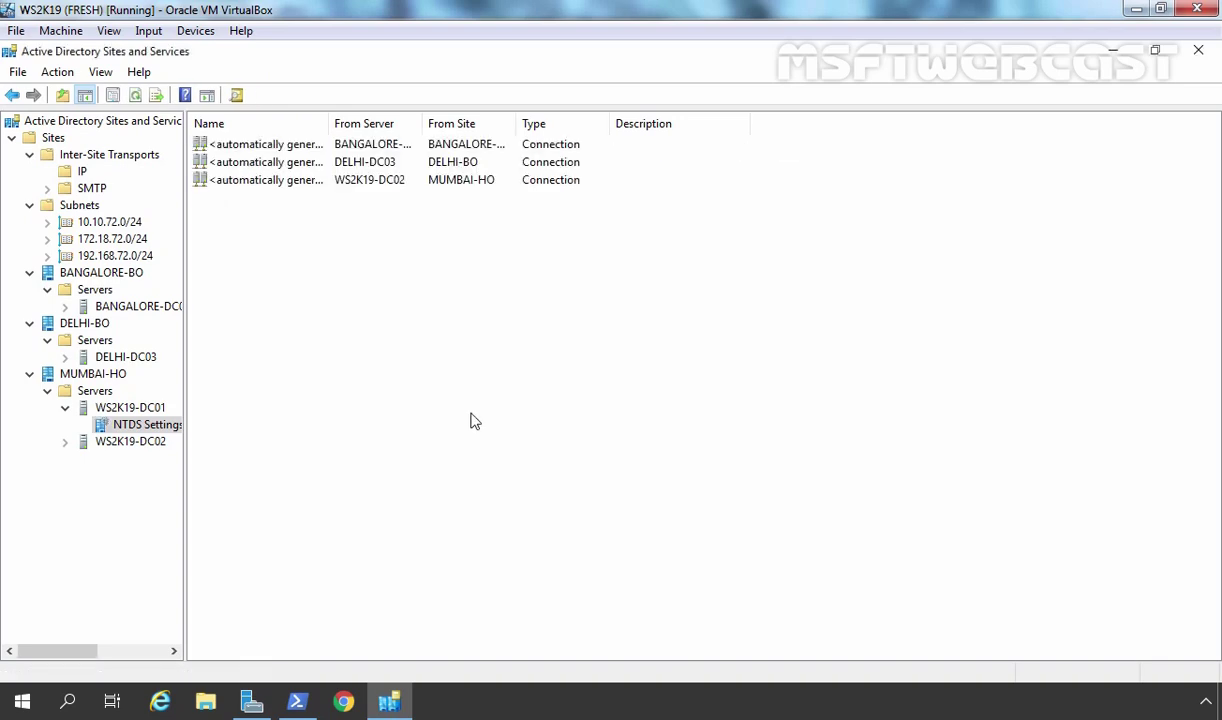
{"action": "left_click", "coordinate": [126, 358]}
Run Check Replication Topology on DELHI-DC03's NTDS Settings and refresh its connections.
{"action": "double_click", "coordinate": [126, 360]}
{"action": "left_click", "coordinate": [132, 374]}
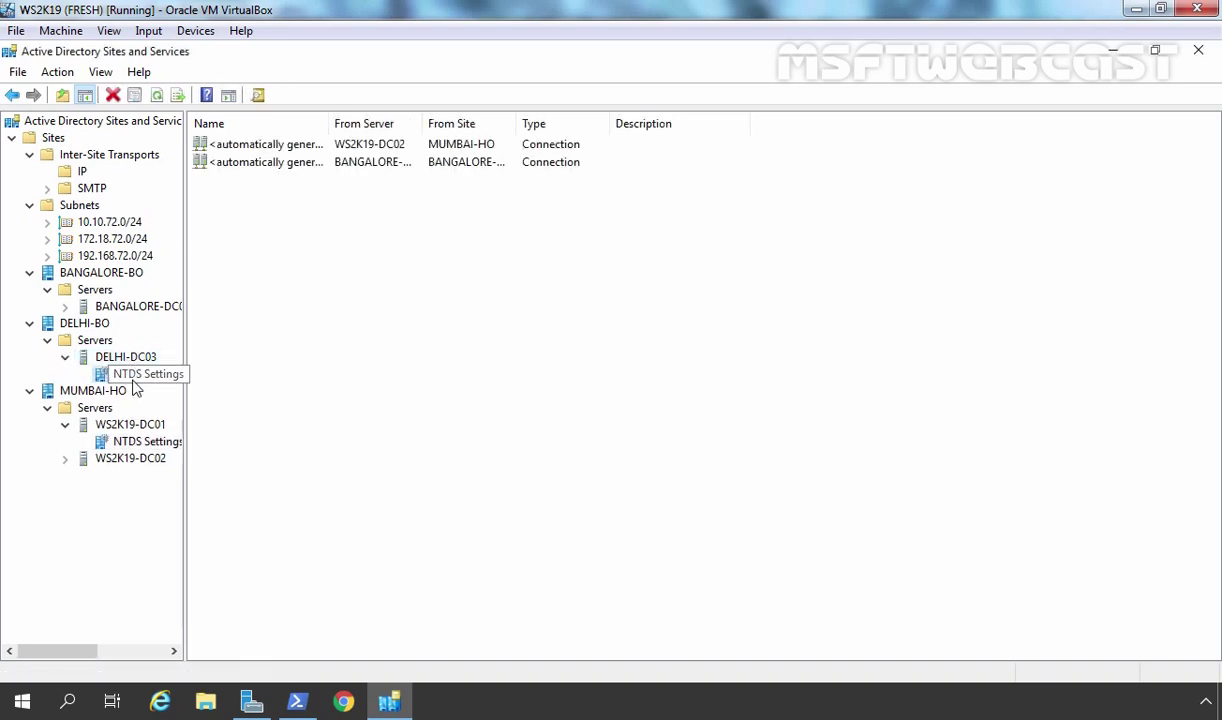
{"action": "right_click", "coordinate": [316, 257]}
{"action": "mouse_move", "coordinate": [385, 381]}
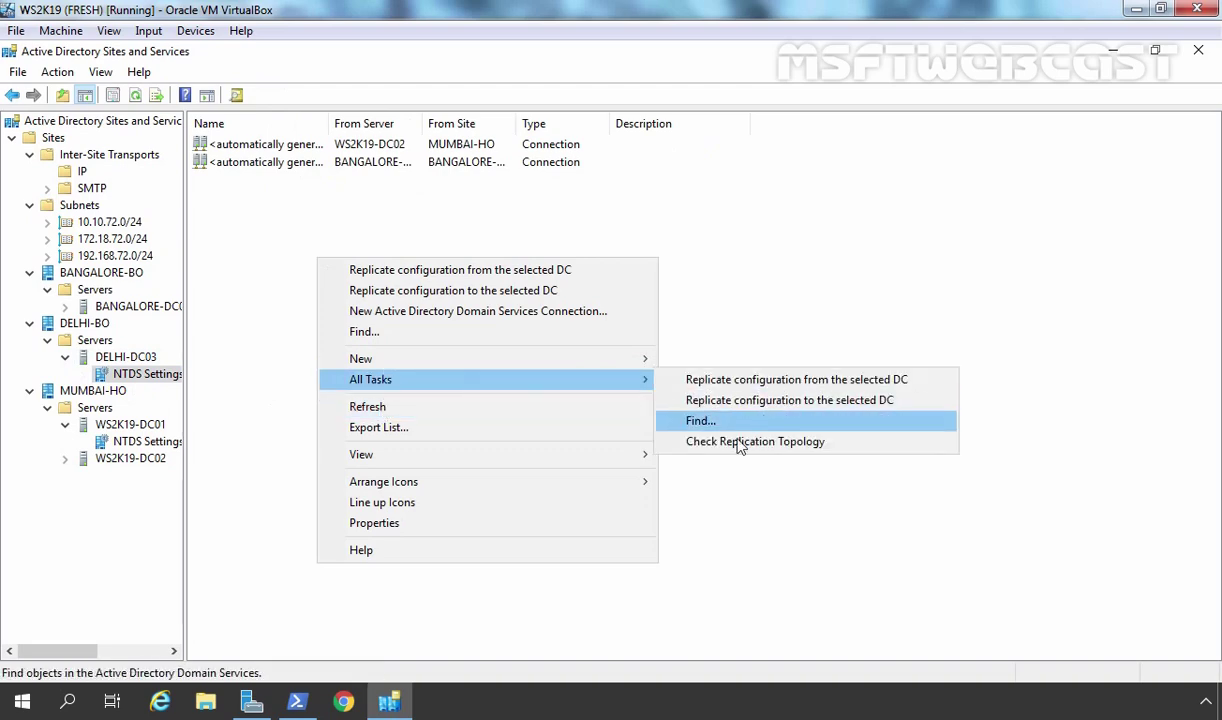
{"action": "left_click", "coordinate": [865, 440]}
{"action": "left_click", "coordinate": [761, 459]}
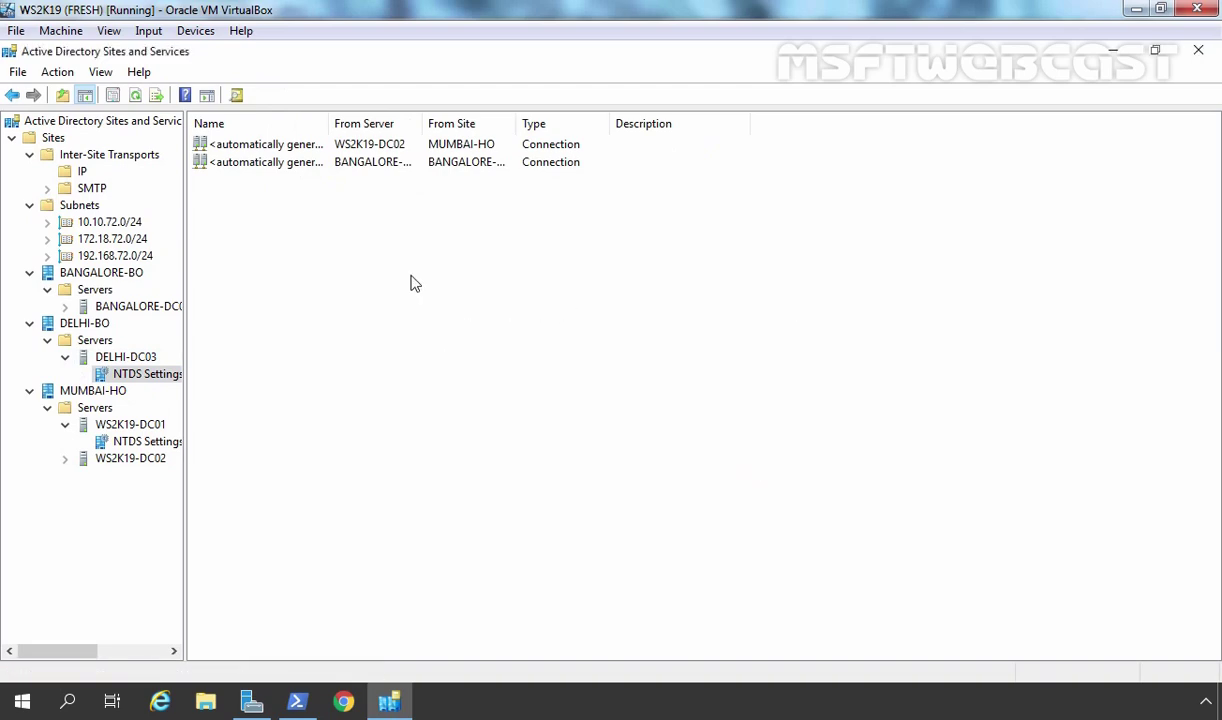
{"action": "right_click", "coordinate": [410, 284]}
{"action": "left_click", "coordinate": [474, 427]}
Replicate now over both of DELHI-DC03's connections.
{"action": "right_click", "coordinate": [251, 147]}
{"action": "left_click", "coordinate": [280, 175]}
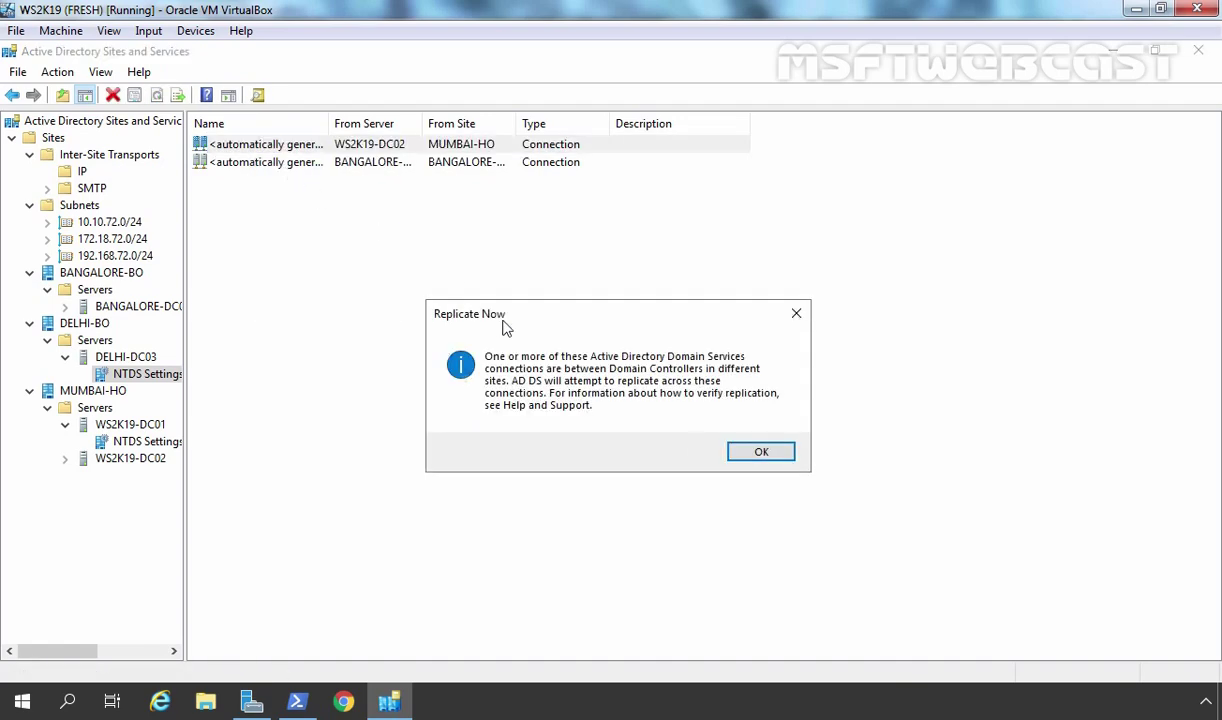
{"action": "left_click", "coordinate": [760, 452]}
{"action": "left_click", "coordinate": [235, 166]}
{"action": "right_click", "coordinate": [237, 170]}
{"action": "left_click", "coordinate": [270, 202]}
{"action": "left_click", "coordinate": [772, 456]}
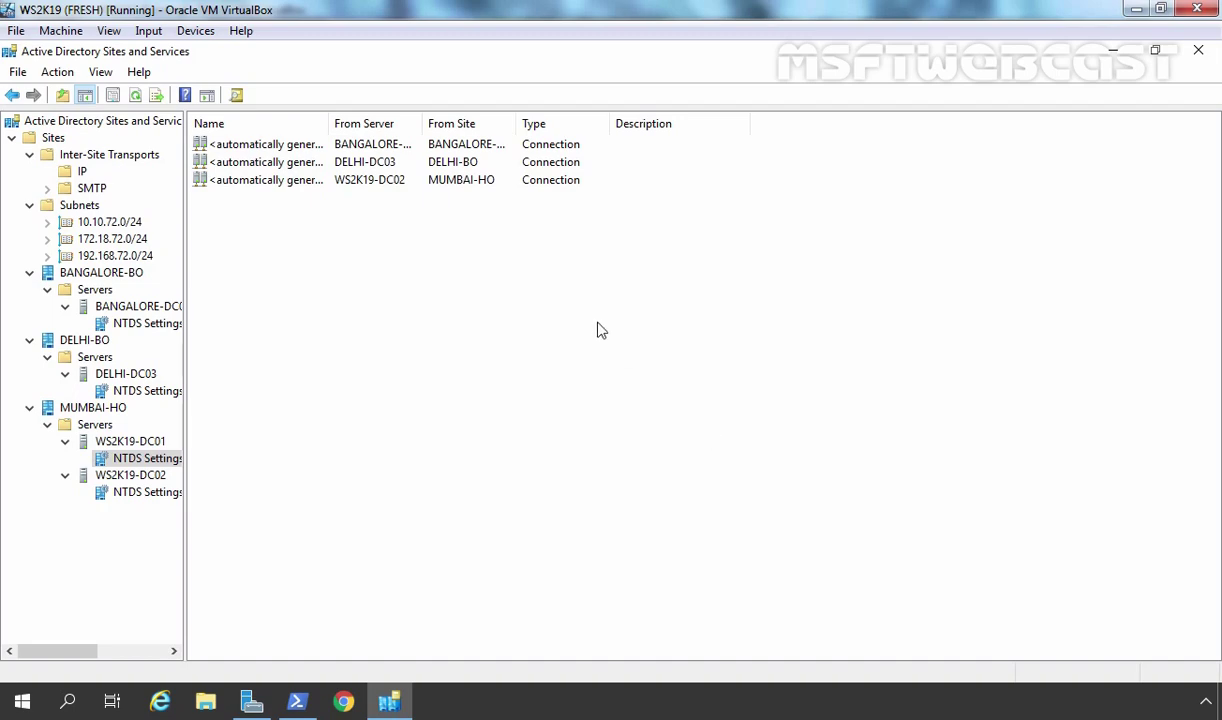
Widen the Name column and recheck WS2K19-DC01's replication topology.
{"action": "double_click", "coordinate": [329, 122]}
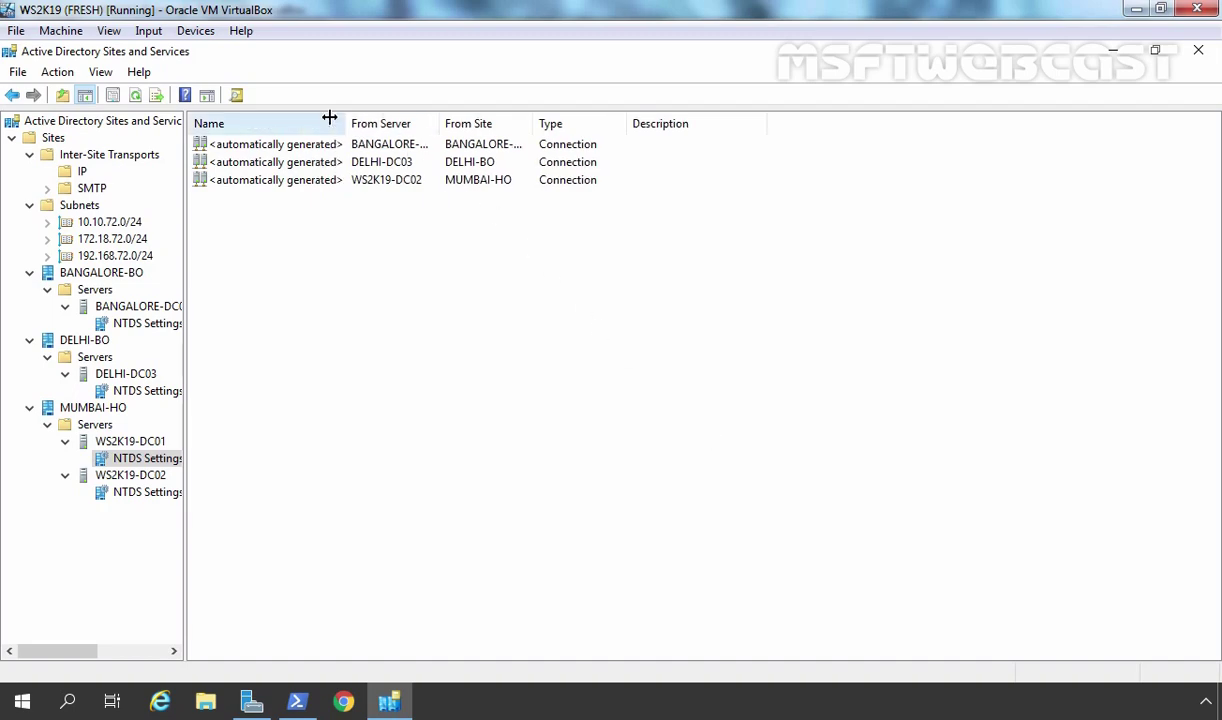
{"action": "right_click", "coordinate": [157, 454]}
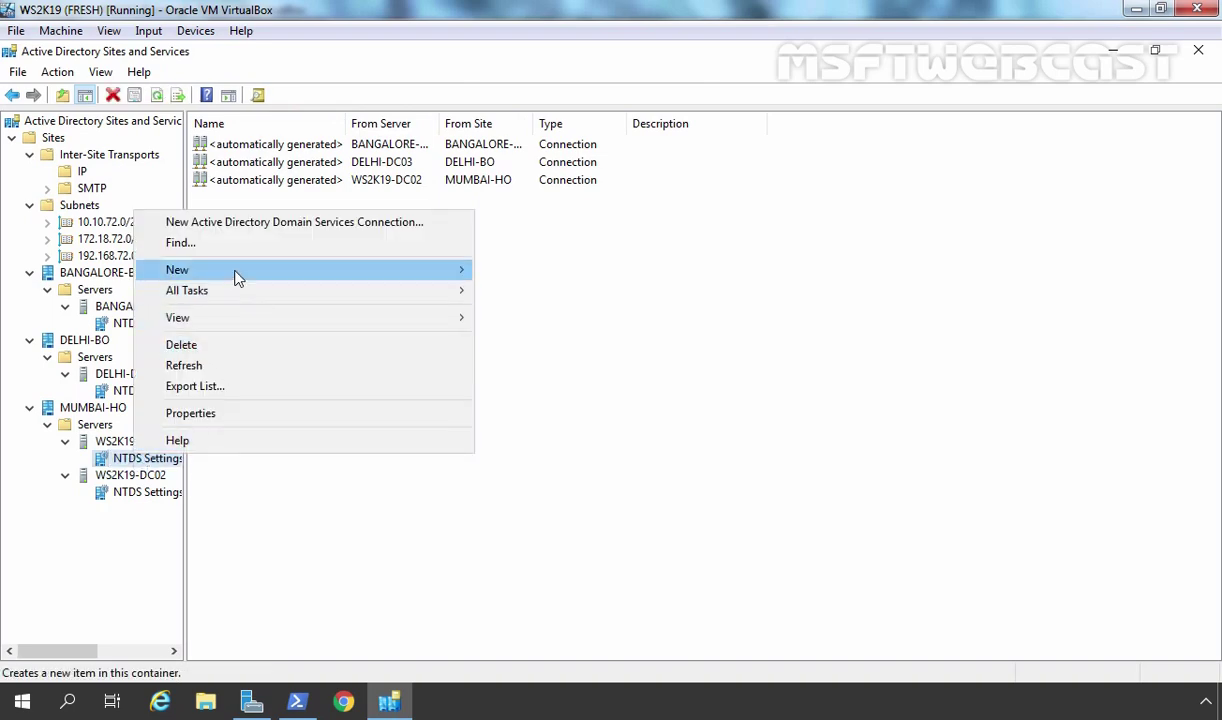
{"action": "mouse_move", "coordinate": [235, 290]}
{"action": "left_click", "coordinate": [519, 312]}
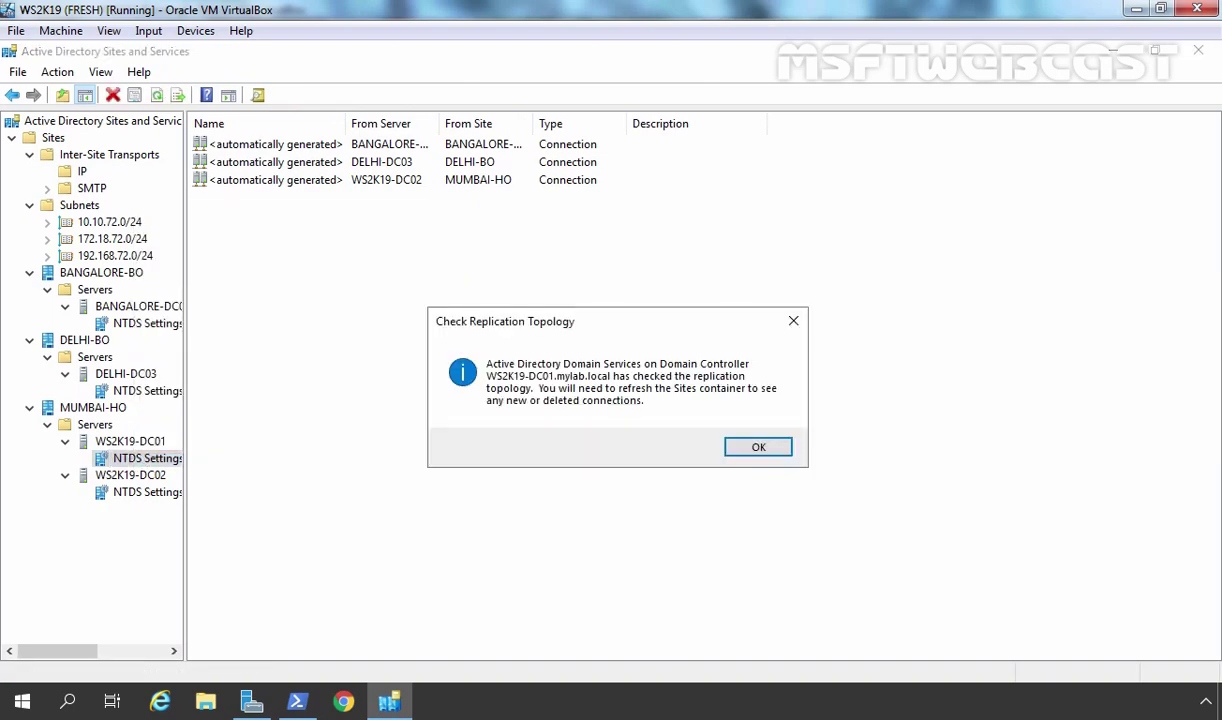
{"action": "left_click", "coordinate": [758, 448]}
Force replication on WS2K19-DC01's BANGALORE-BO, DELHI-DC03 and WS2K19-DC02 connections.
{"action": "right_click", "coordinate": [300, 148]}
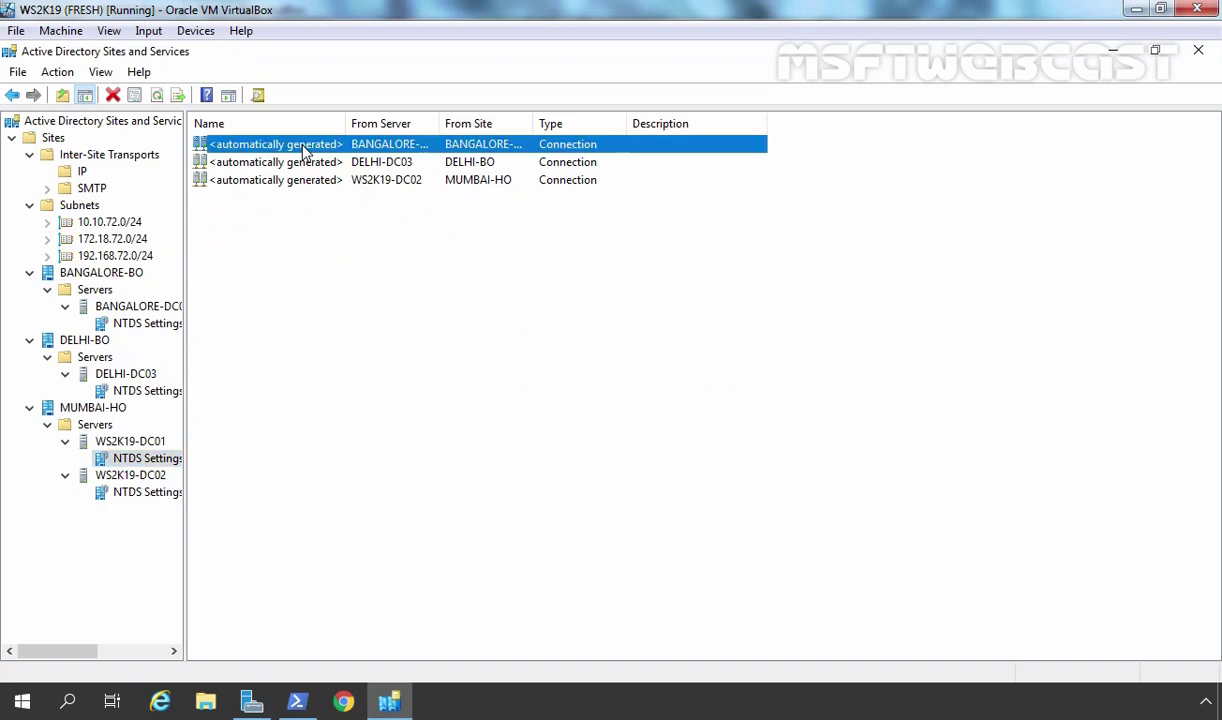
{"action": "left_click", "coordinate": [352, 177]}
{"action": "left_click", "coordinate": [738, 458]}
{"action": "right_click", "coordinate": [297, 172]}
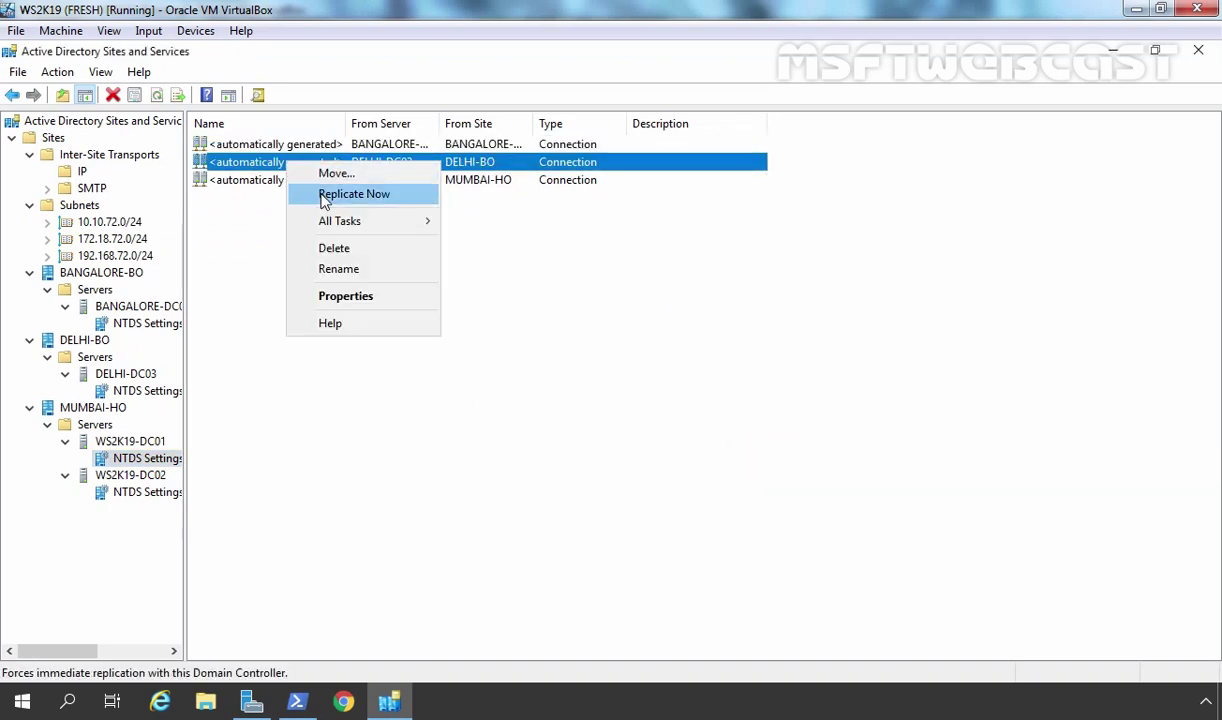
{"action": "left_click", "coordinate": [318, 194]}
{"action": "left_click", "coordinate": [756, 452]}
{"action": "right_click", "coordinate": [274, 183]}
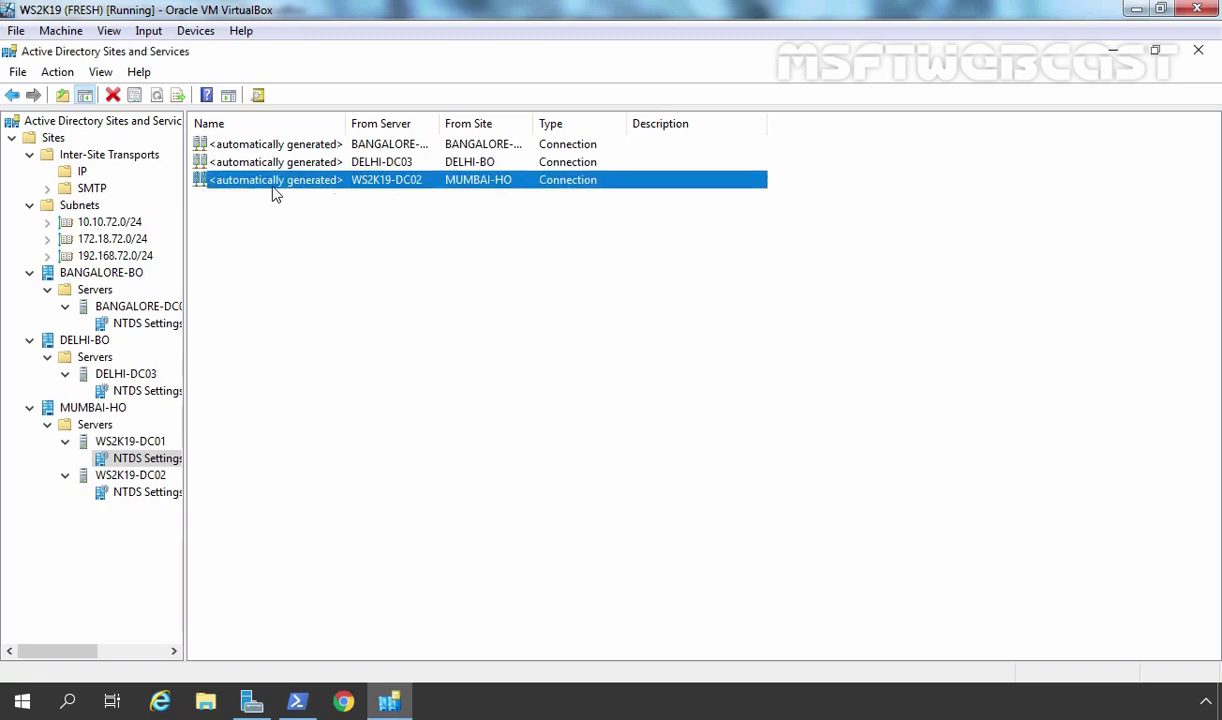
{"action": "left_click", "coordinate": [310, 218]}
{"action": "left_click", "coordinate": [736, 440]}
Recheck DELHI-DC03's topology and replicate its connection from WS2K19-DC01.
{"action": "left_click", "coordinate": [140, 390]}
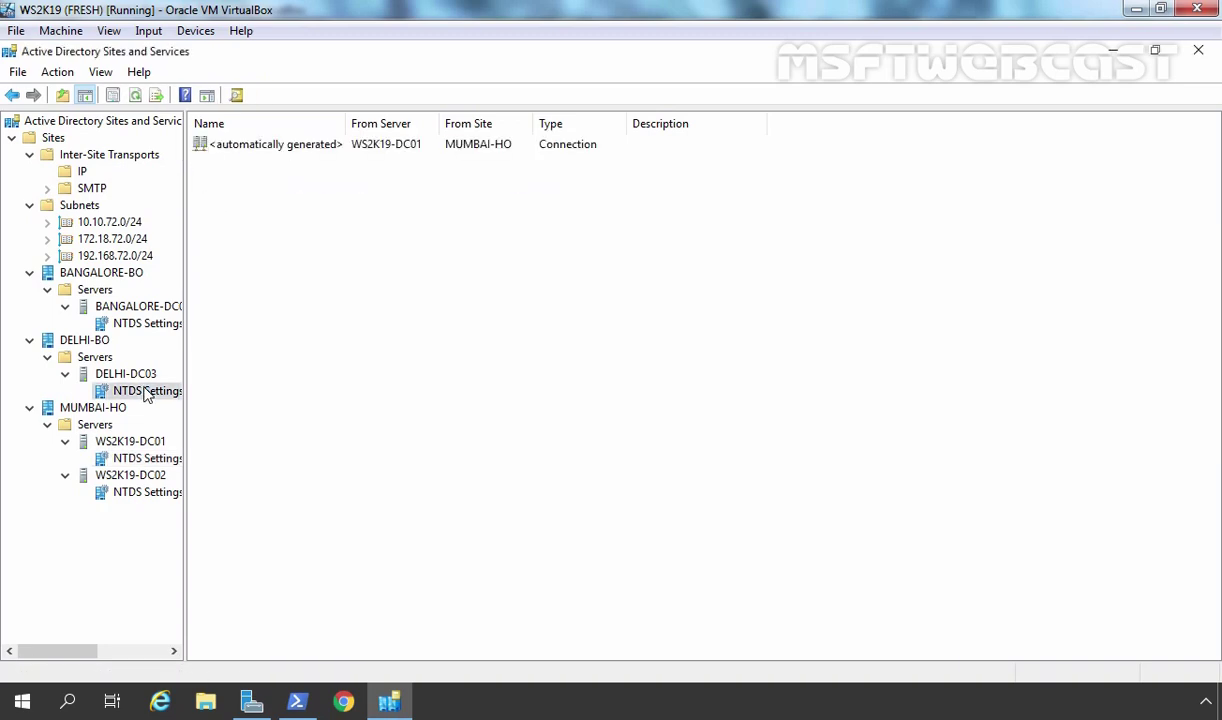
{"action": "right_click", "coordinate": [140, 390]}
{"action": "mouse_move", "coordinate": [240, 518]}
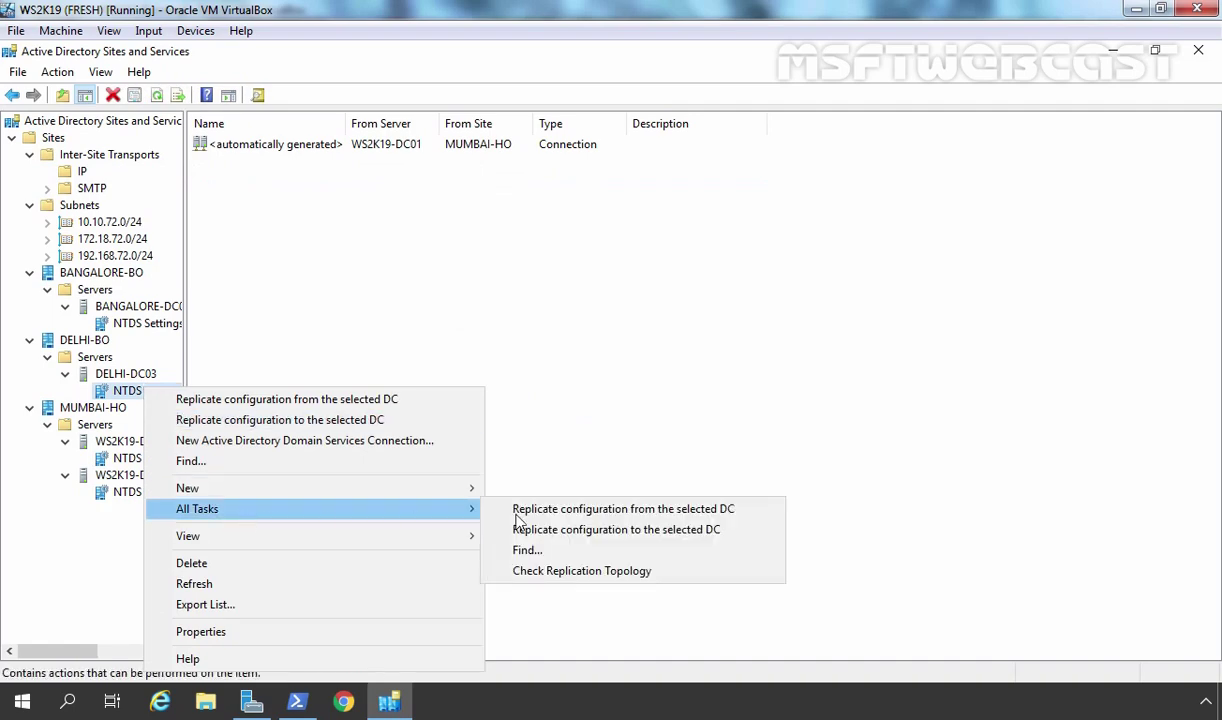
{"action": "left_click", "coordinate": [554, 572]}
{"action": "left_click", "coordinate": [740, 459]}
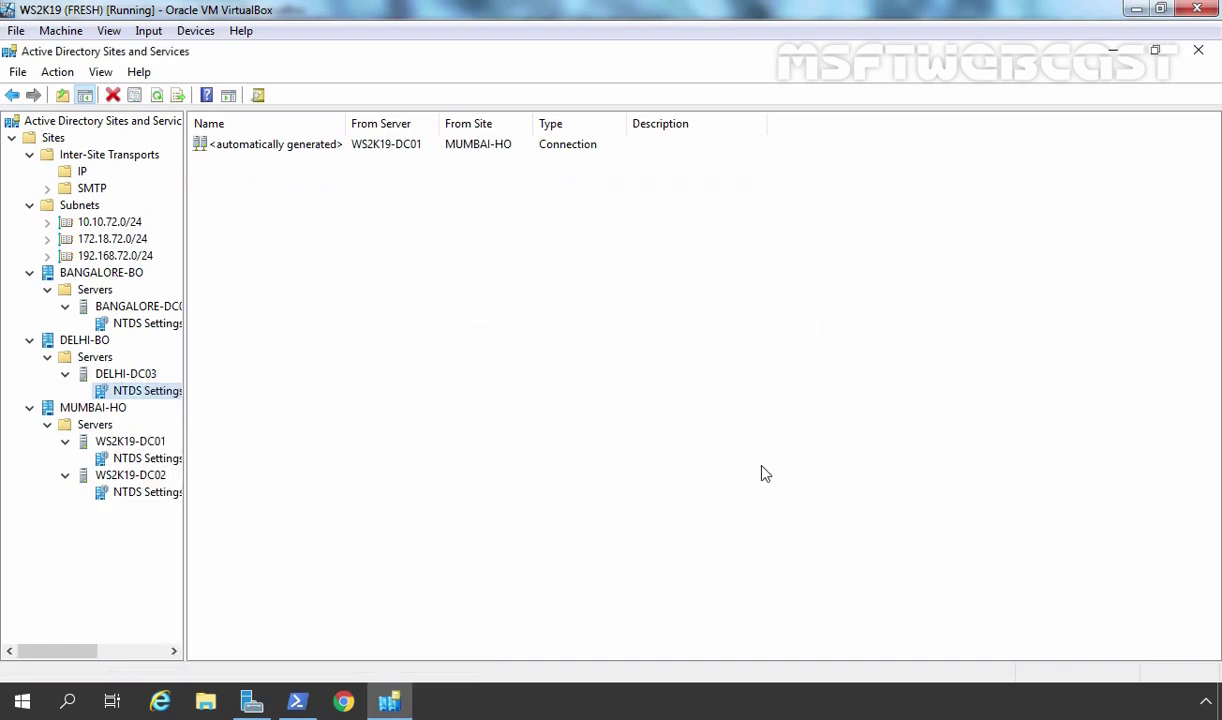
{"action": "left_click", "coordinate": [293, 145]}
{"action": "right_click", "coordinate": [293, 145]}
{"action": "left_click", "coordinate": [340, 175]}
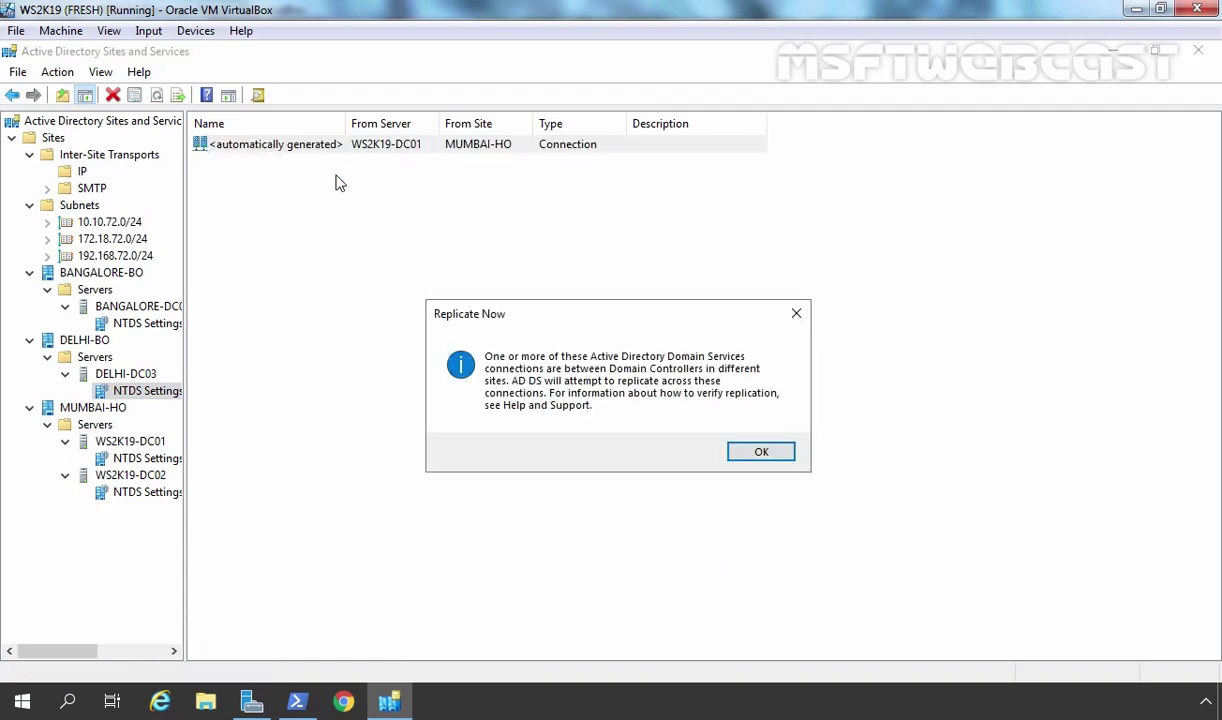
{"action": "left_click", "coordinate": [761, 452]}
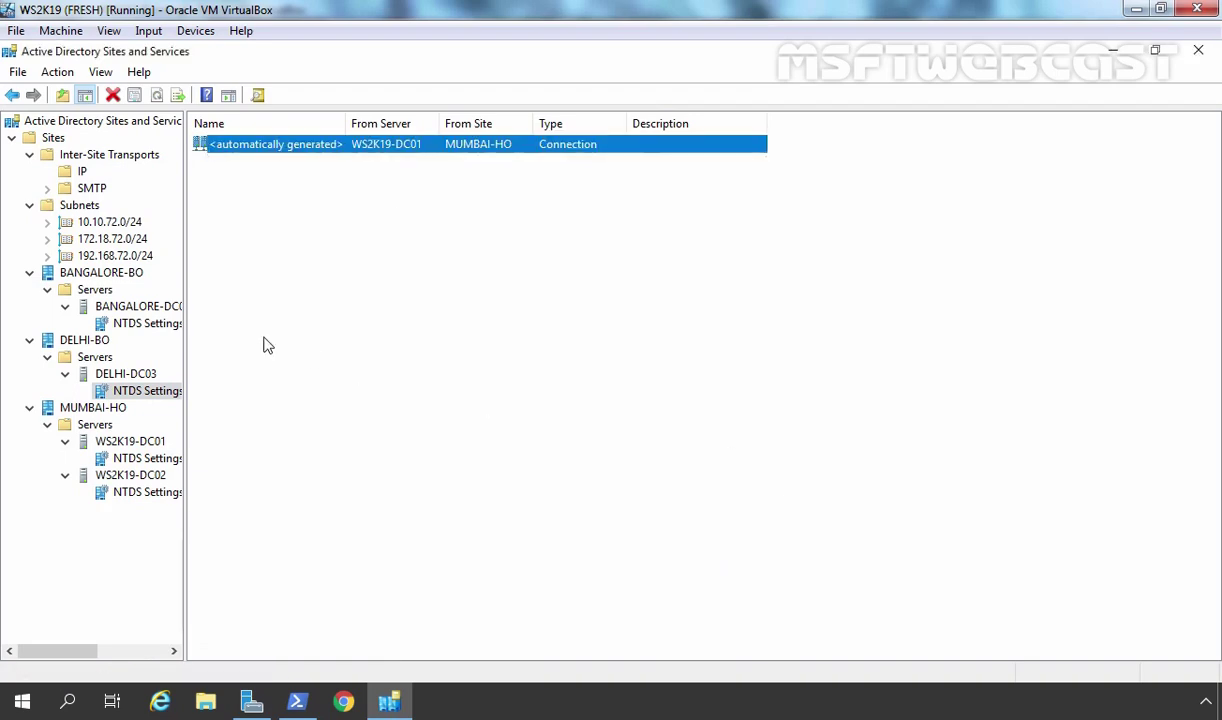
Recheck the BANGALORE-BO server's topology, refresh, and replicate from WS2K19-DC01.
{"action": "right_click", "coordinate": [160, 325]}
{"action": "mouse_move", "coordinate": [233, 446]}
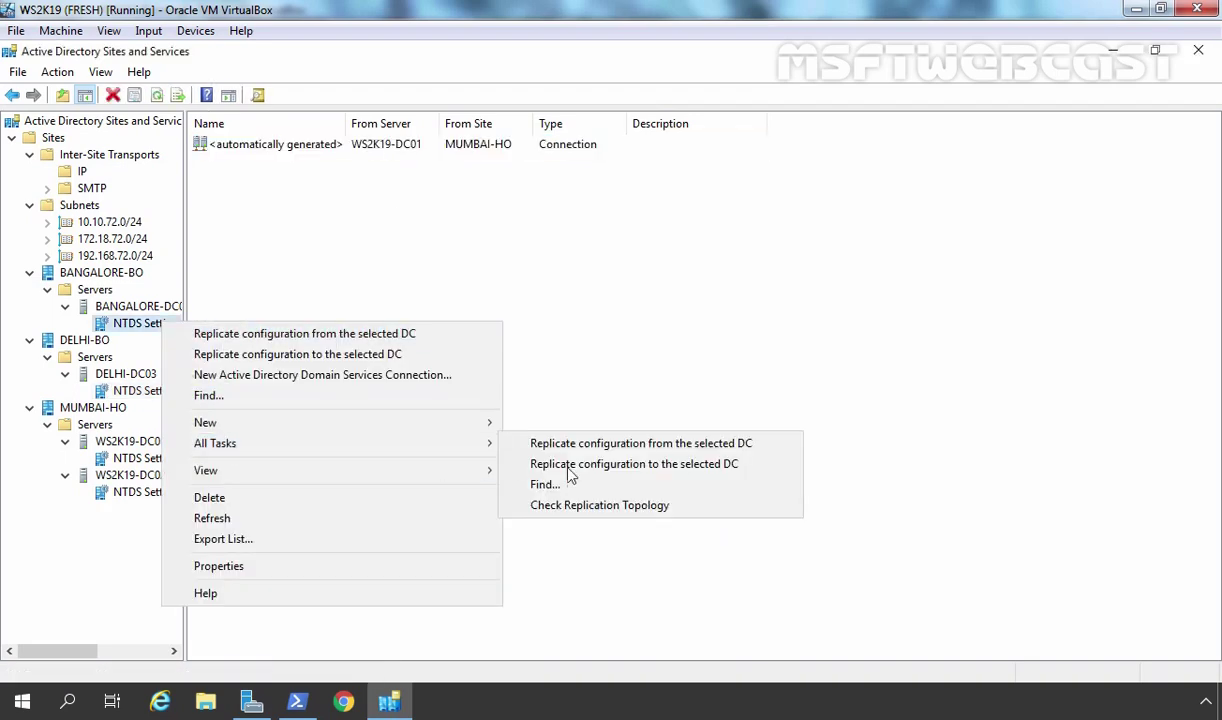
{"action": "left_click", "coordinate": [603, 507]}
{"action": "left_click", "coordinate": [785, 466]}
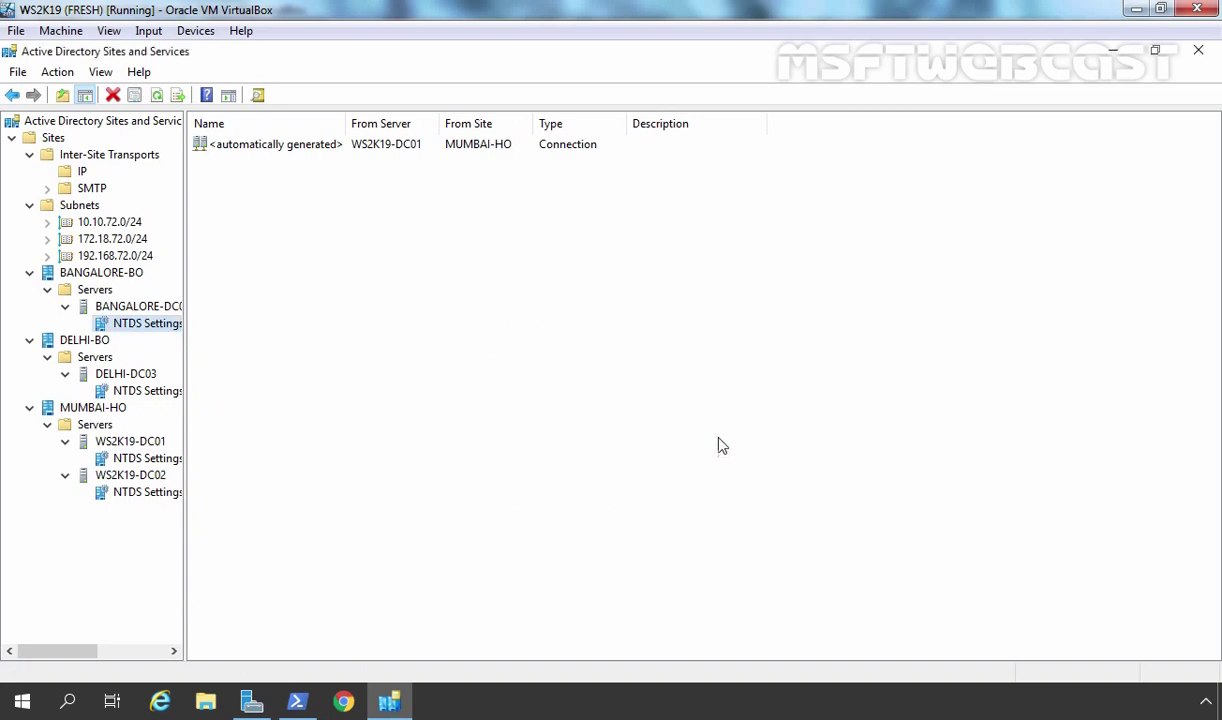
{"action": "right_click", "coordinate": [443, 266]}
{"action": "left_click", "coordinate": [496, 409]}
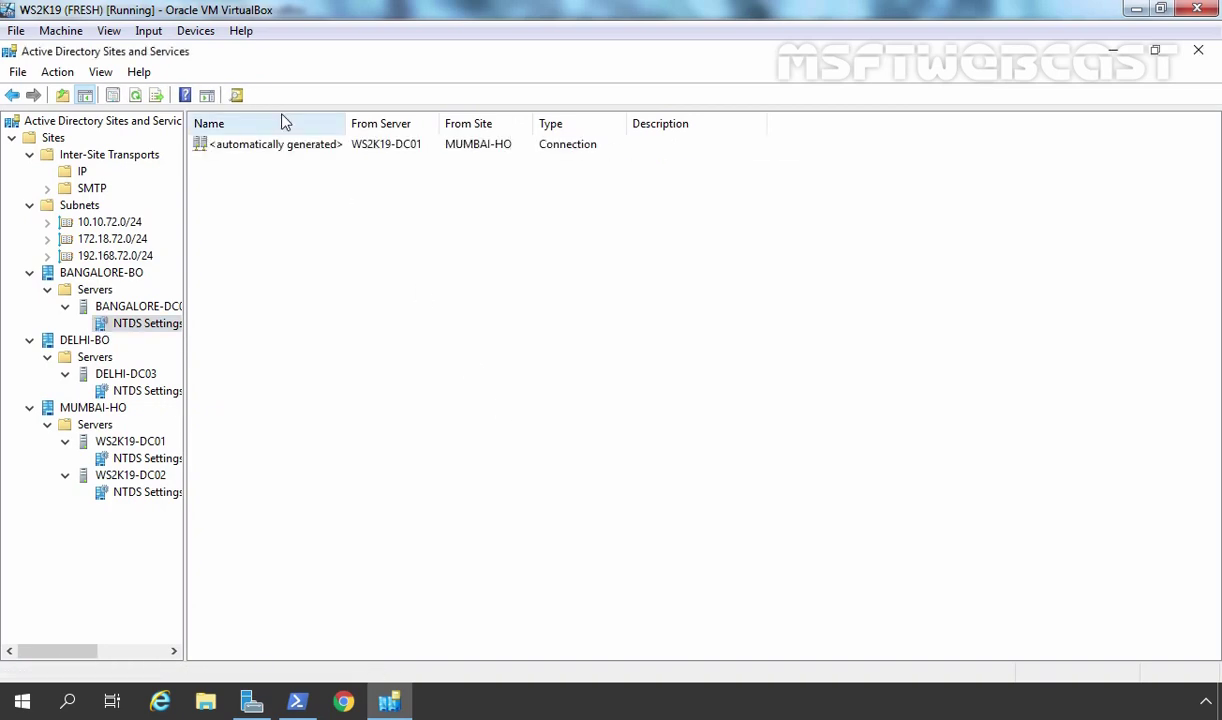
{"action": "right_click", "coordinate": [272, 148]}
{"action": "left_click", "coordinate": [295, 171]}
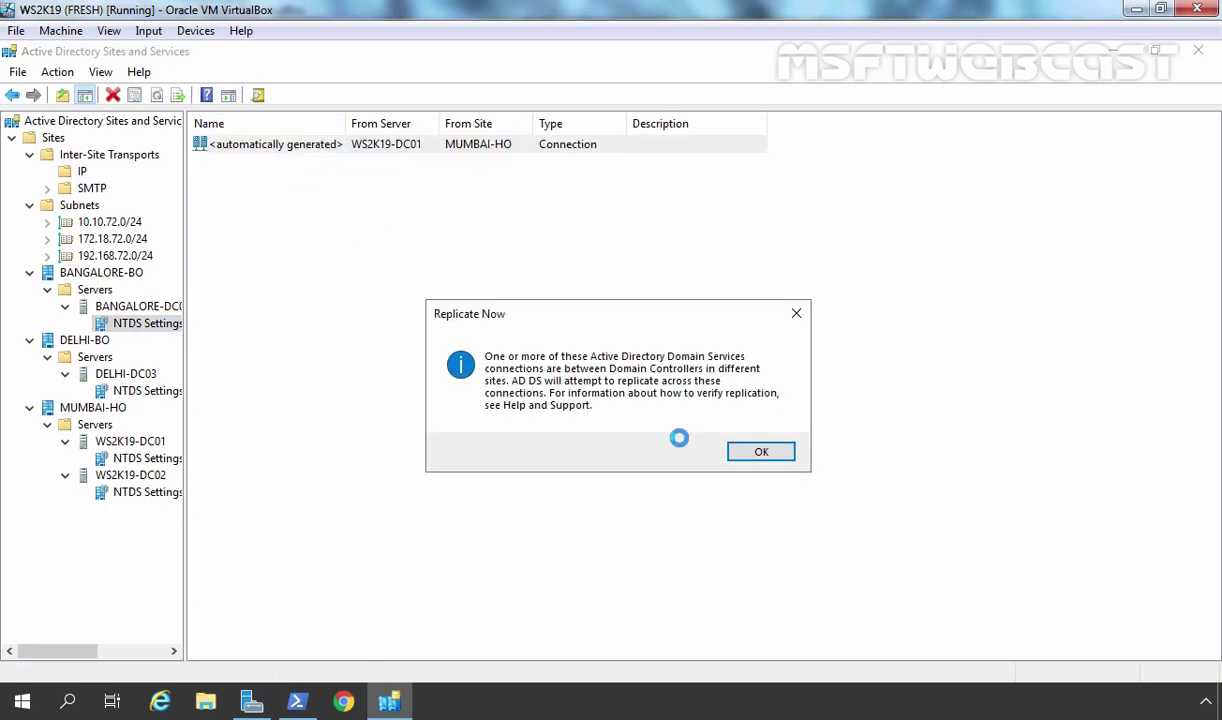
{"action": "left_click", "coordinate": [776, 460]}
Recheck WS2K19-DC02's topology, replicate from WS2K19-DC01, then show the lab site-link diagram.
{"action": "right_click", "coordinate": [140, 494]}
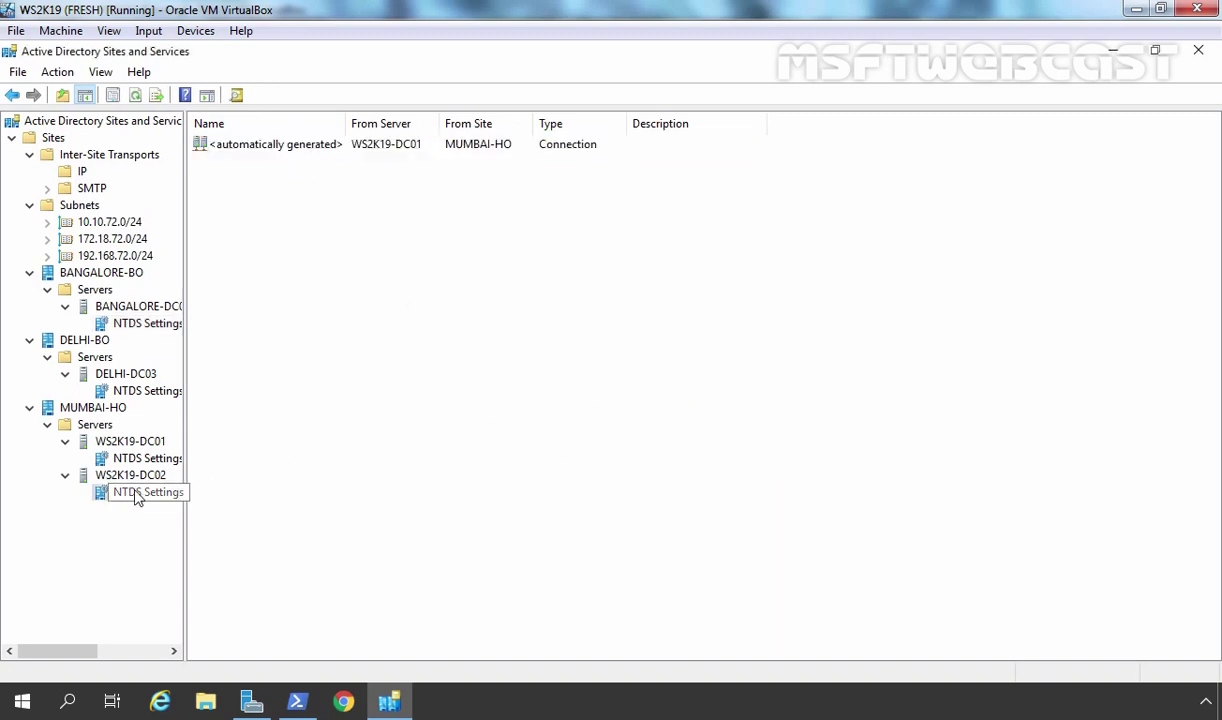
{"action": "mouse_move", "coordinate": [338, 328]}
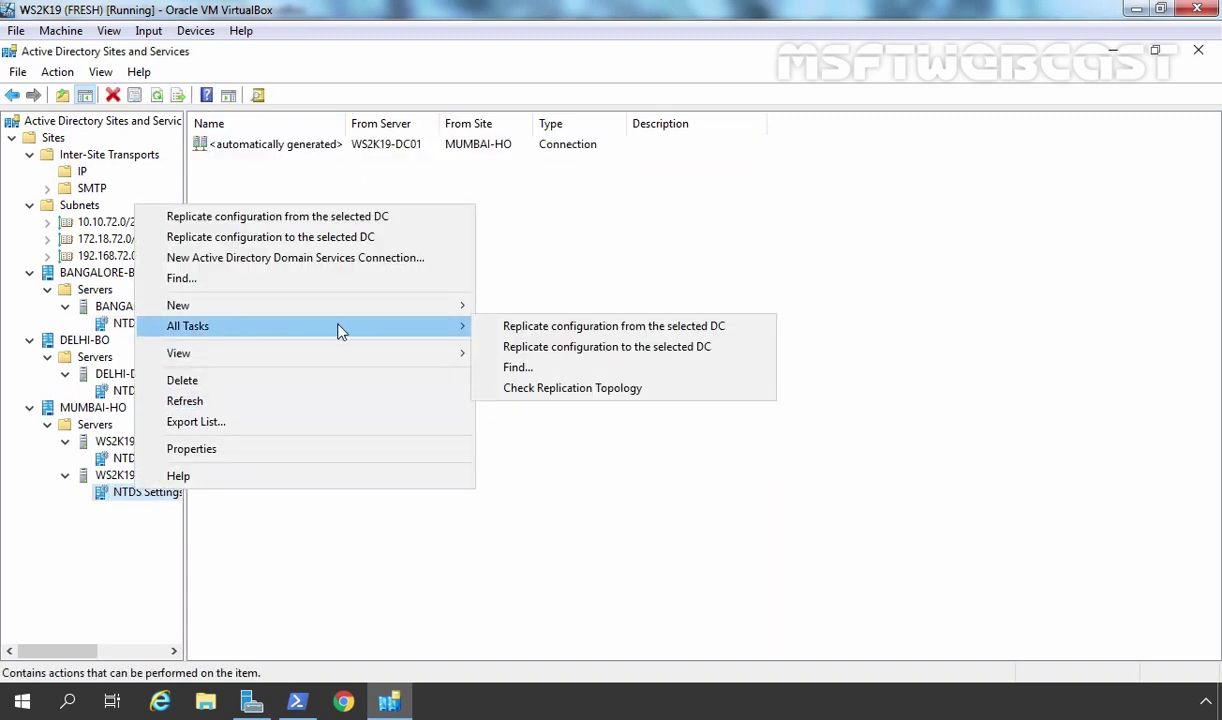
{"action": "left_click", "coordinate": [548, 390]}
{"action": "left_click", "coordinate": [762, 460]}
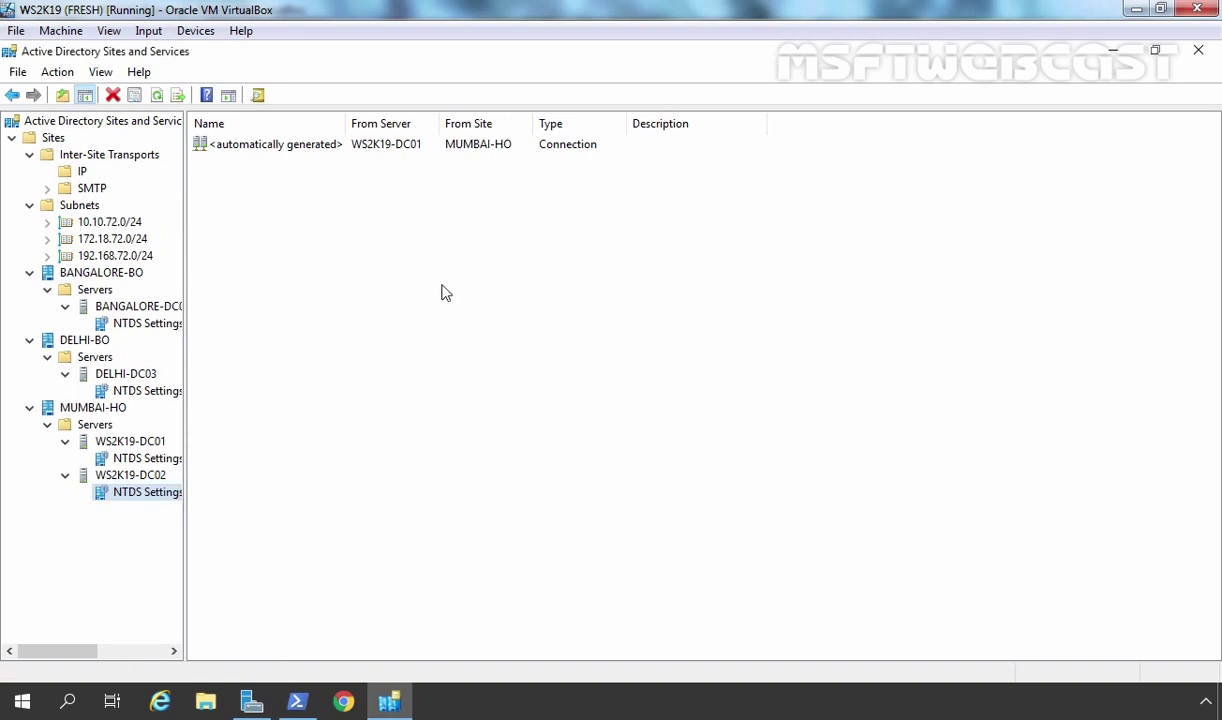
{"action": "right_click", "coordinate": [465, 297]}
{"action": "left_click", "coordinate": [500, 436]}
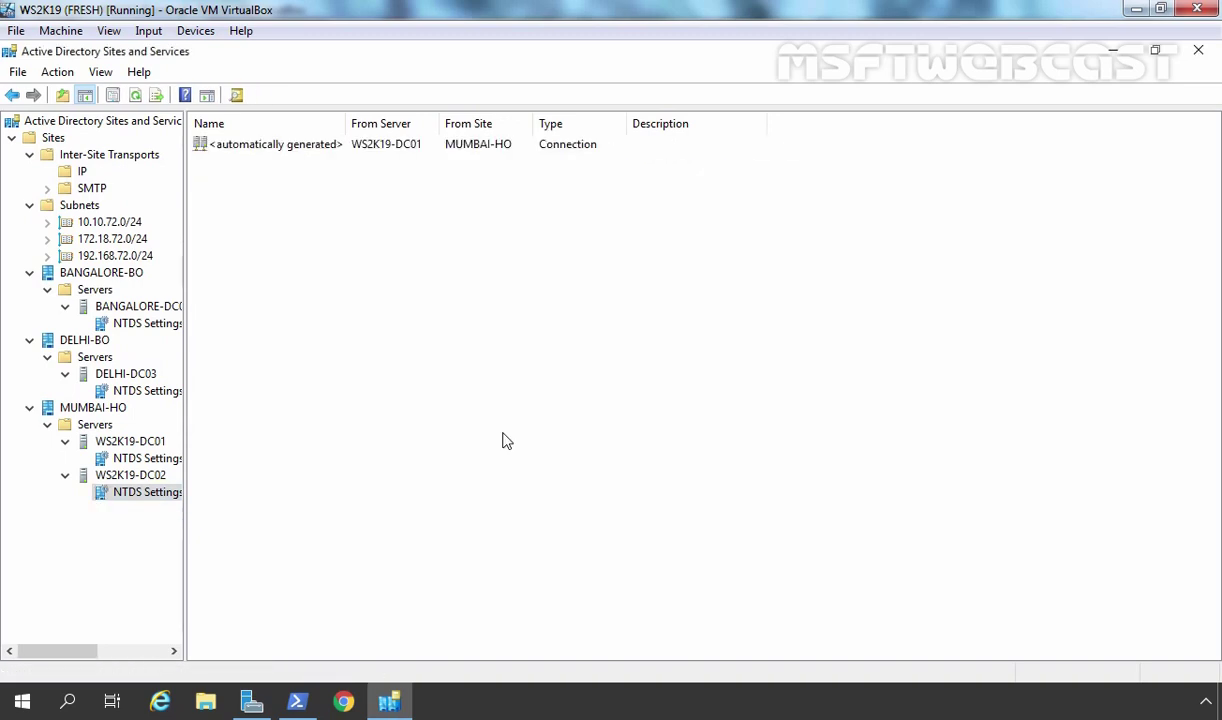
{"action": "left_click", "coordinate": [270, 143]}
{"action": "right_click", "coordinate": [270, 143]}
{"action": "left_click", "coordinate": [305, 175]}
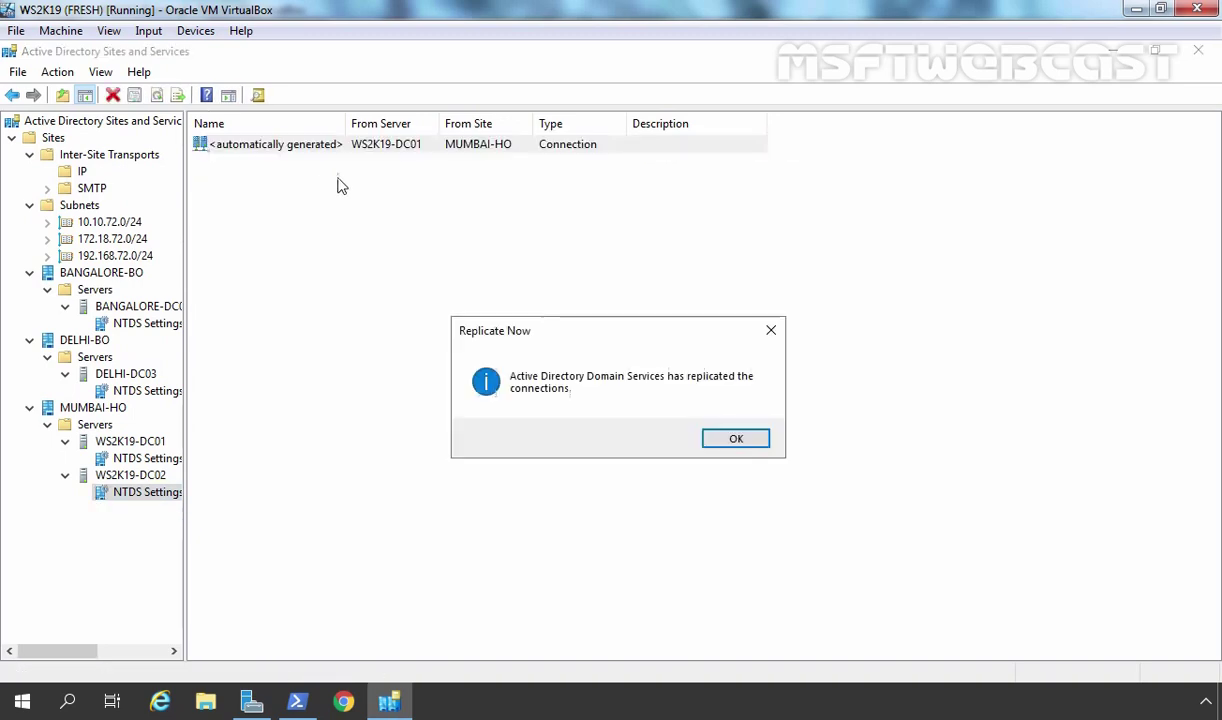
{"action": "left_click", "coordinate": [733, 439]}
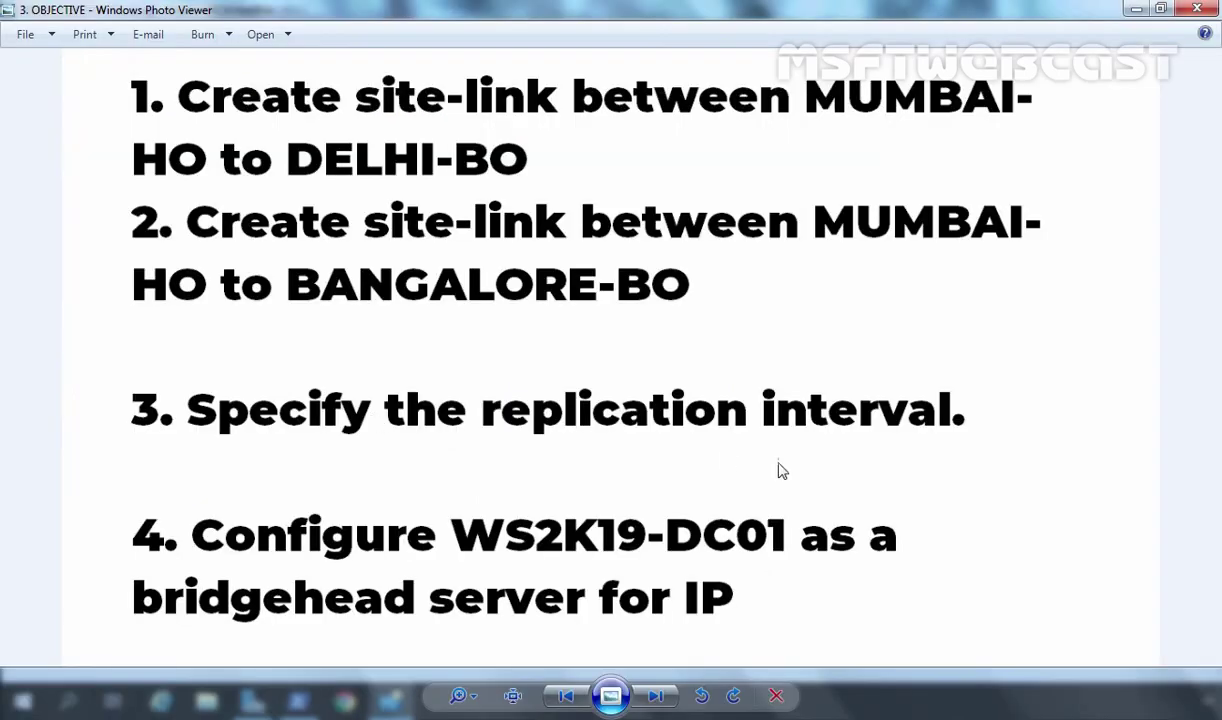
{"action": "key", "text": "Right"}
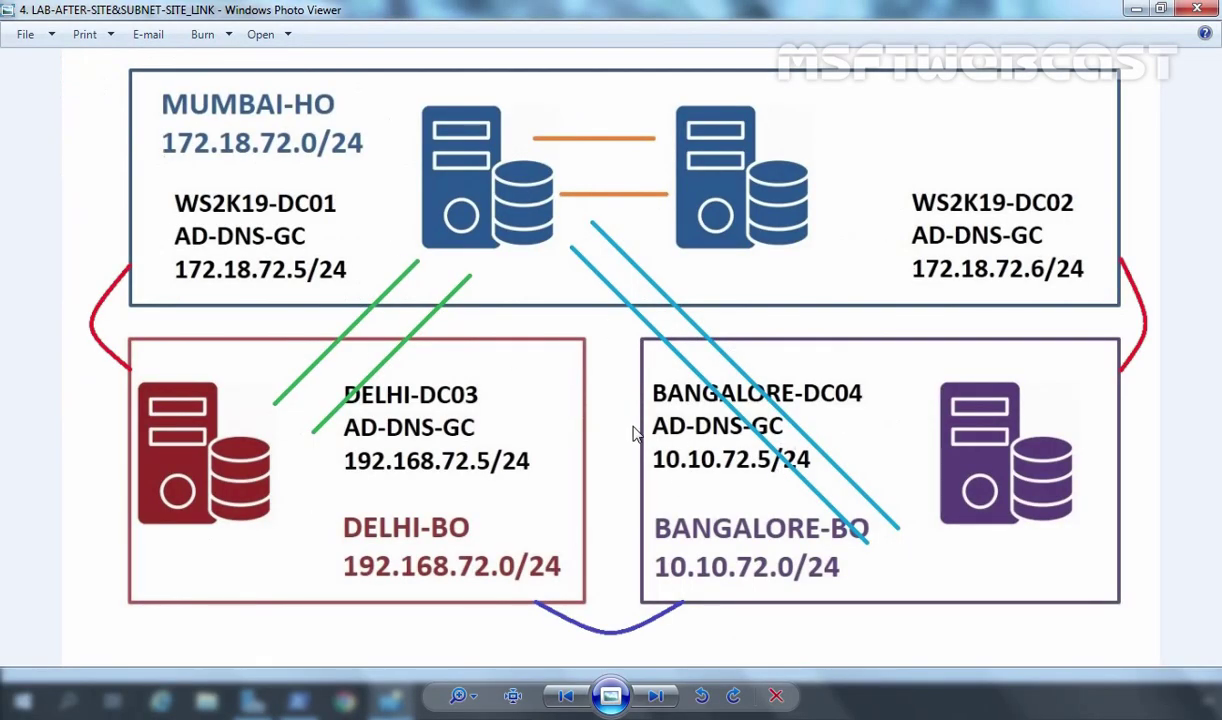